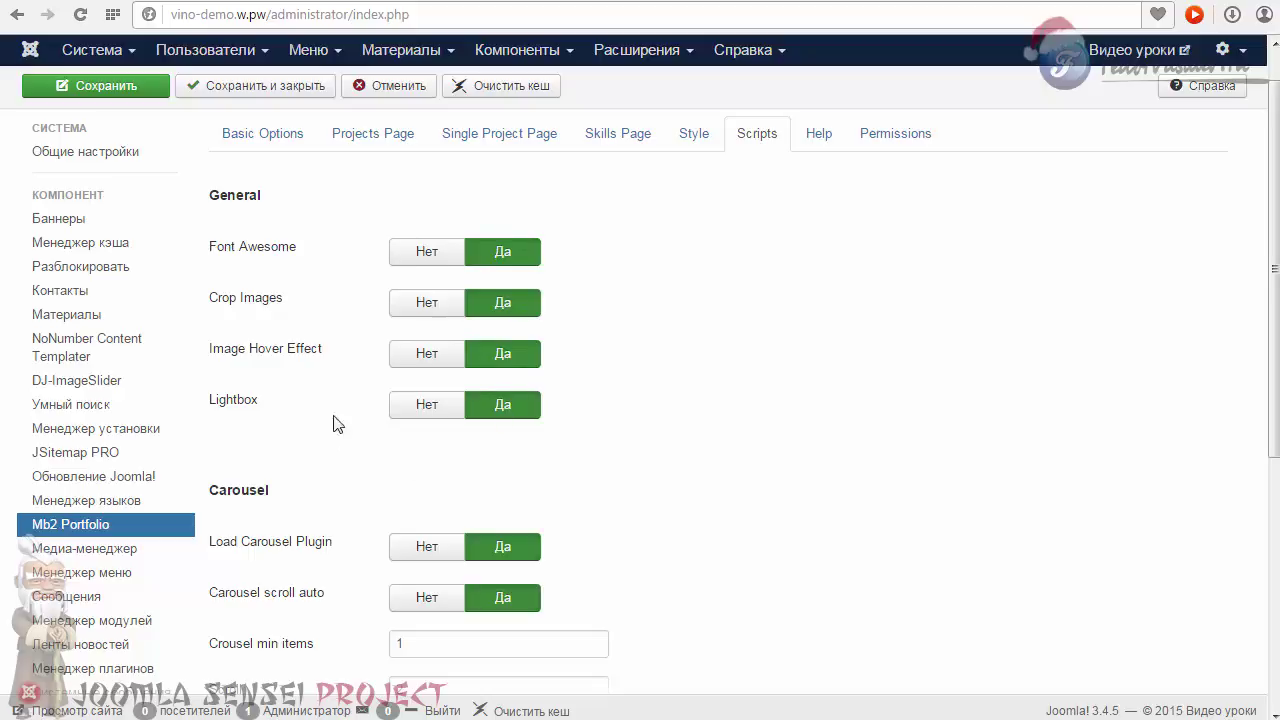
Review the Carousel options and page forward through the image slideshow on the демо6 project page.
drag(1275, 310, 1275, 498)
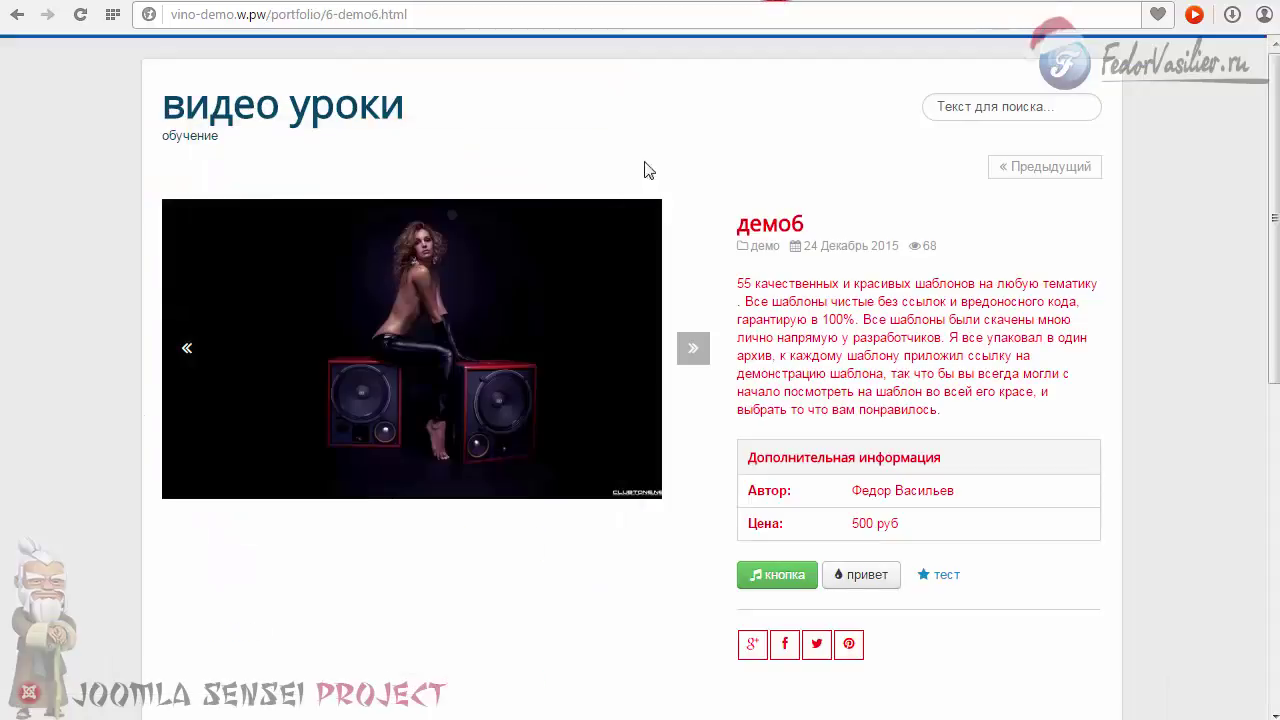
click(692, 348)
click(693, 349)
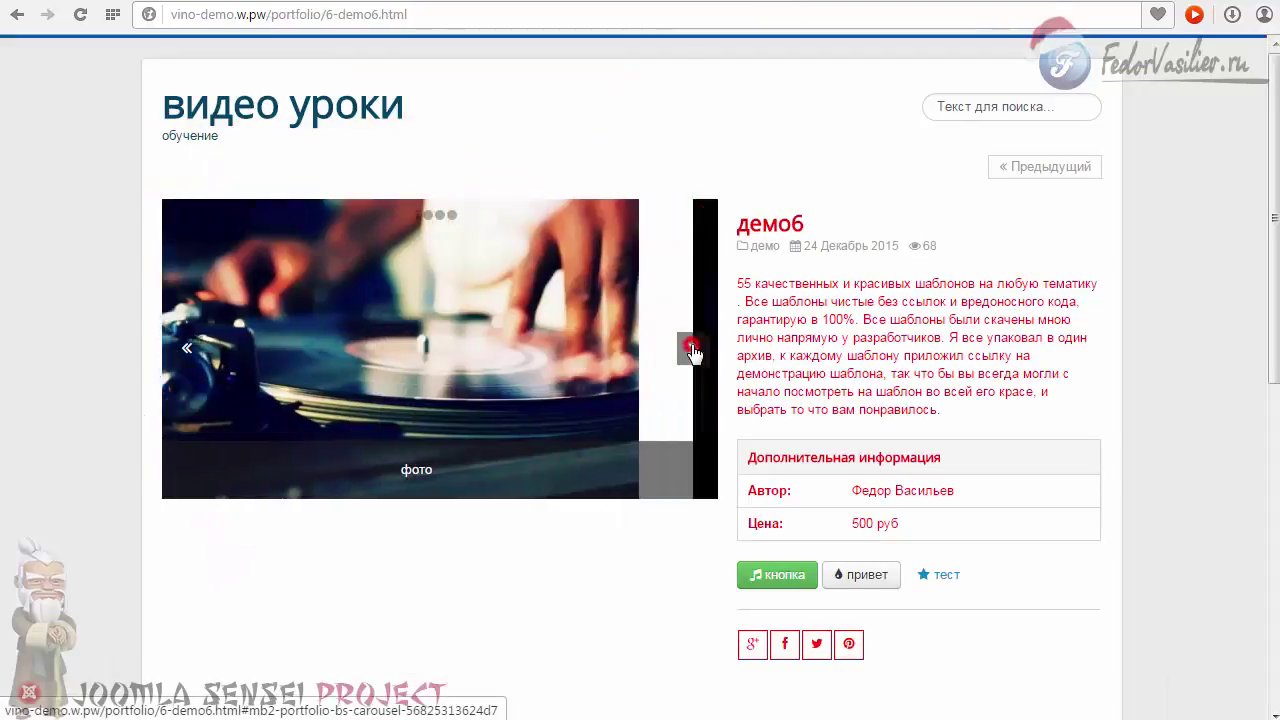
scroll(694, 353, down, 5)
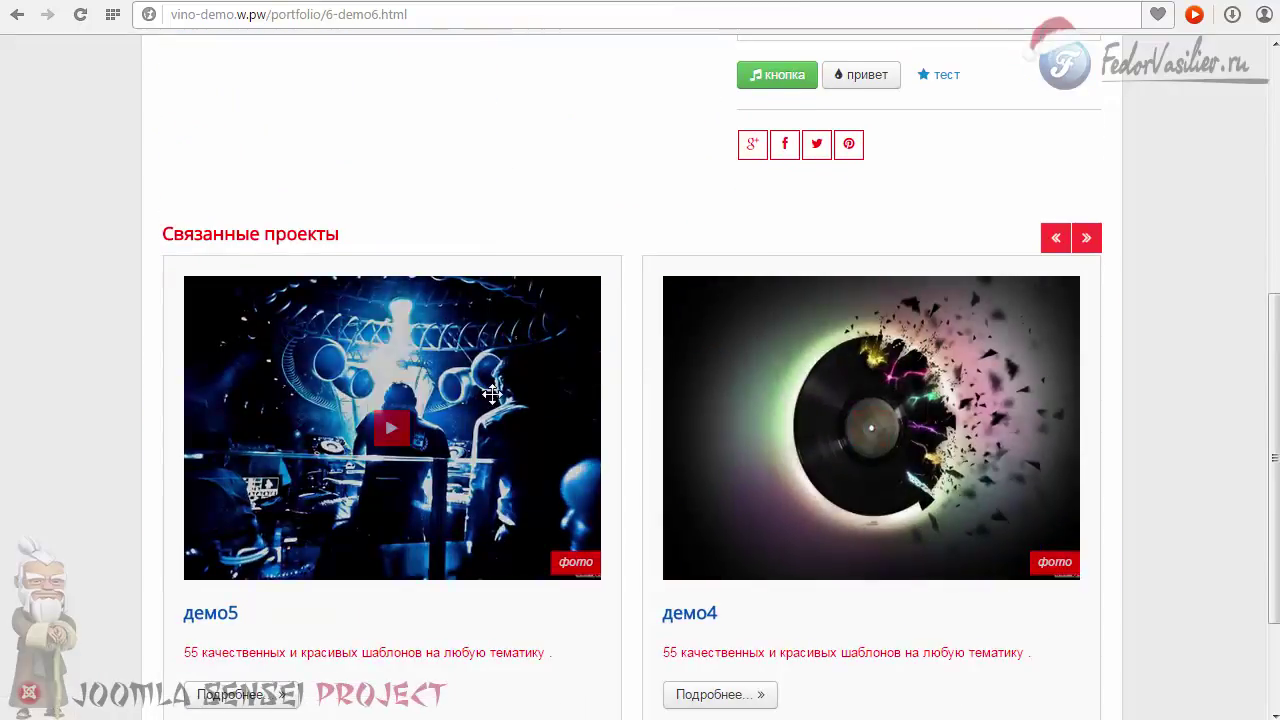
Browse forward and back through the related projects carousel on the демо6 page.
click(1090, 242)
click(1088, 244)
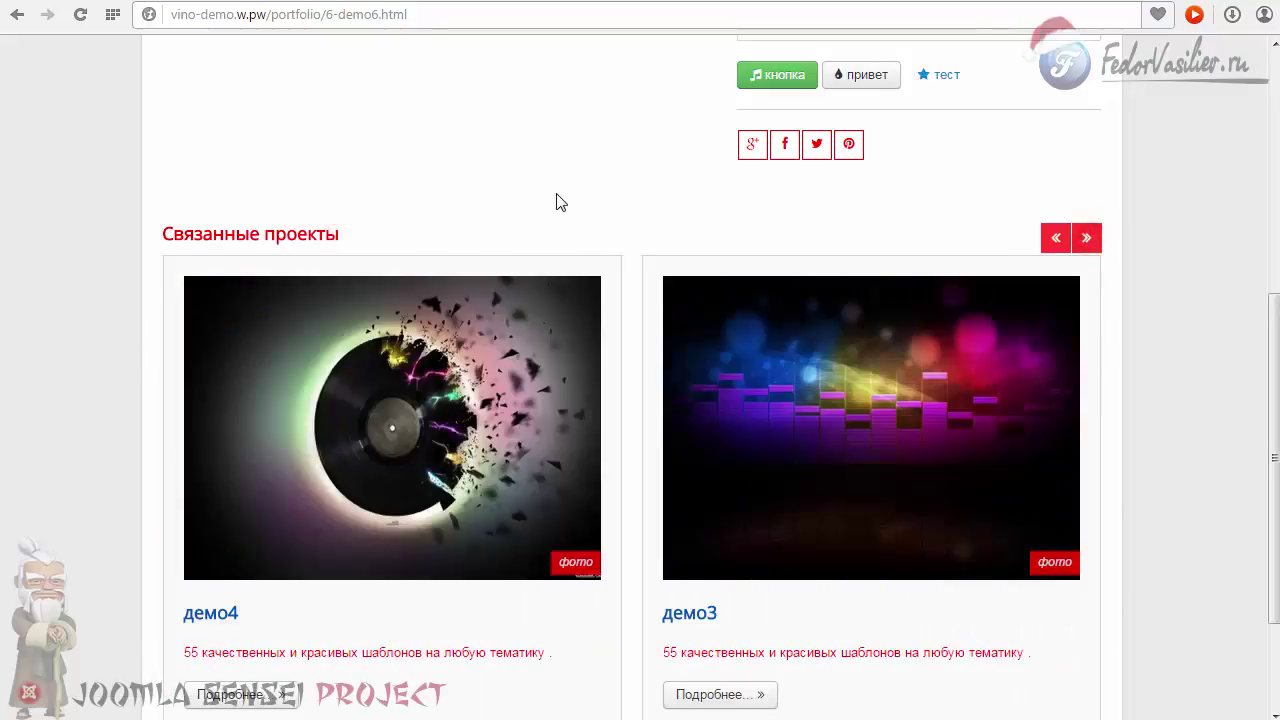
scroll(1000, 307, up, 1)
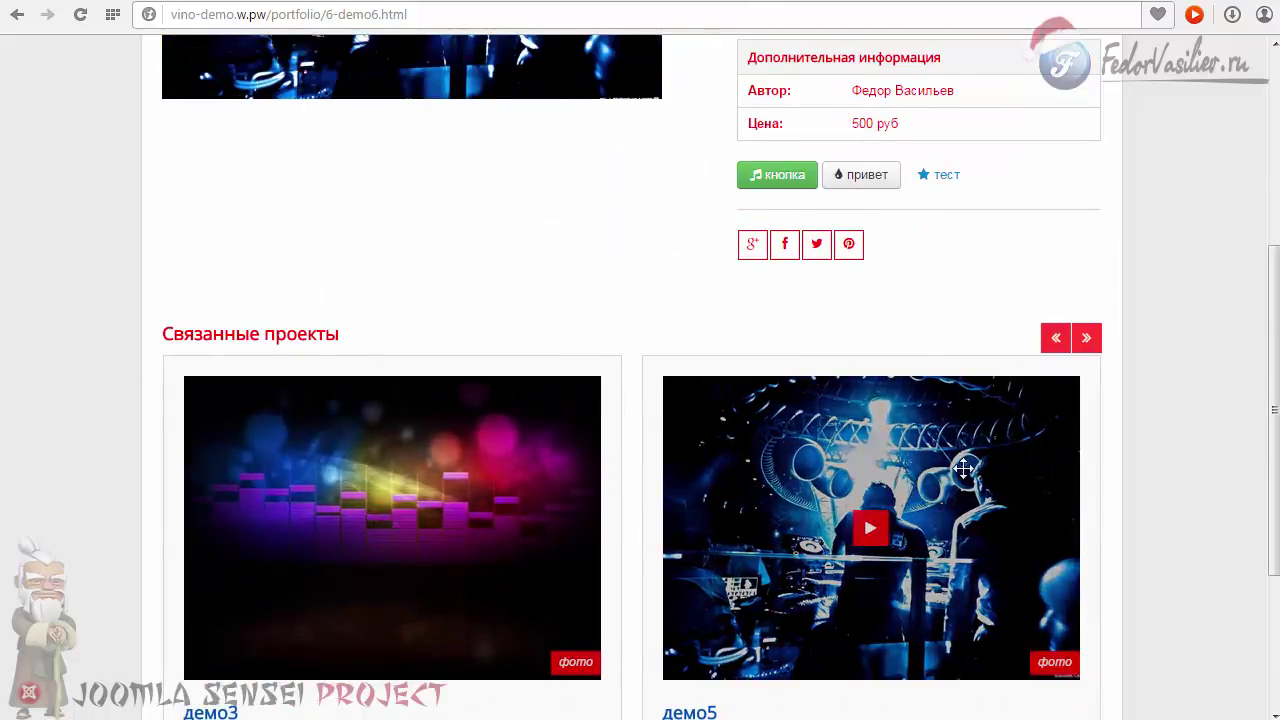
scroll(646, 417, down, 3)
scroll(697, 349, up, 2)
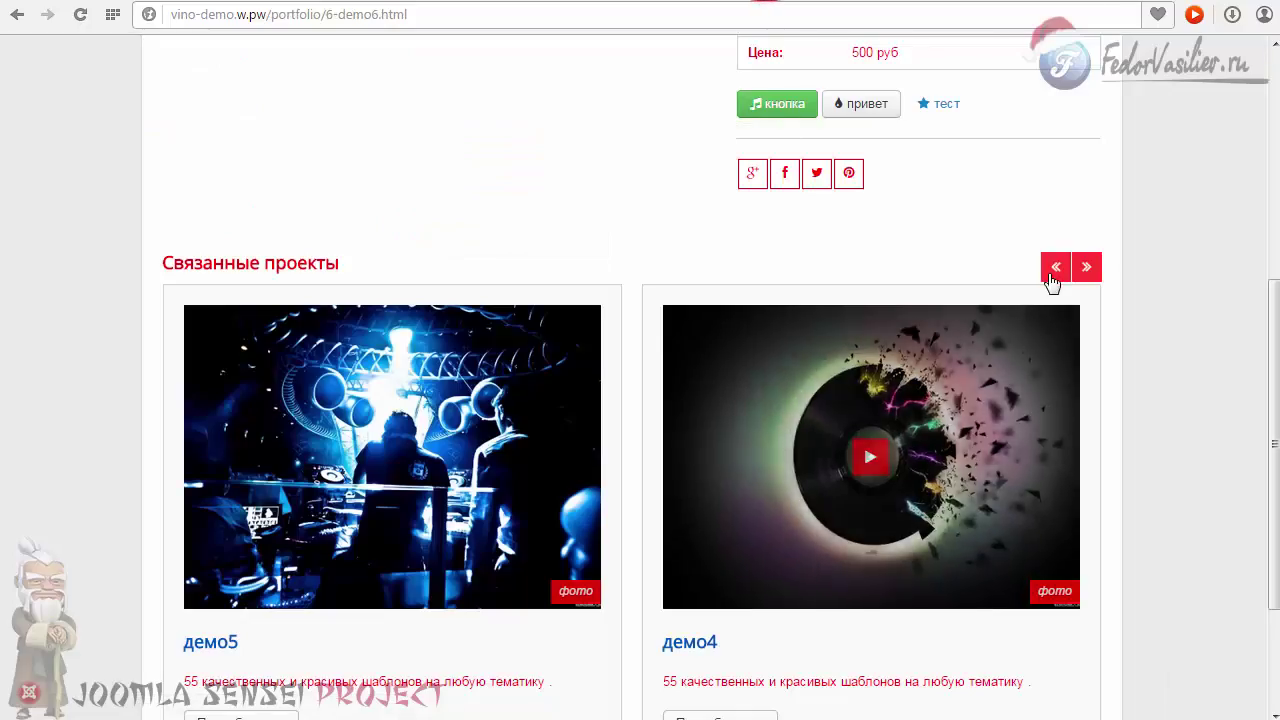
click(1054, 270)
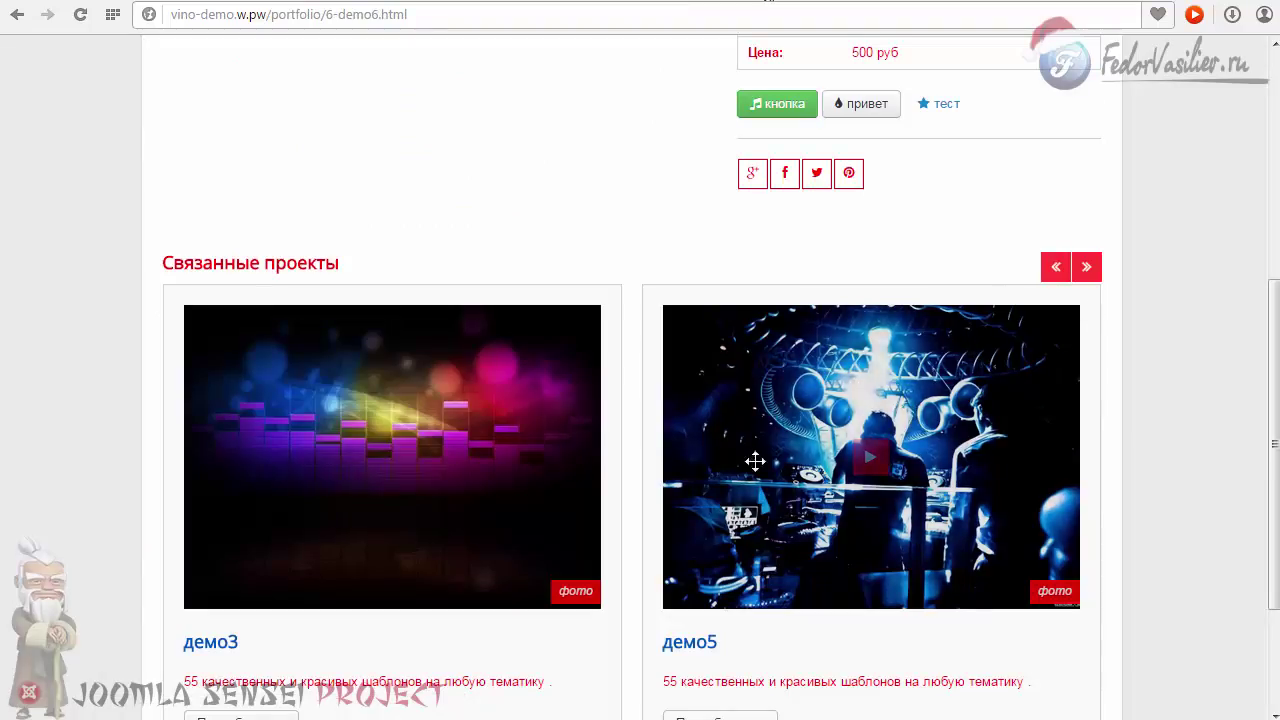
click(1050, 272)
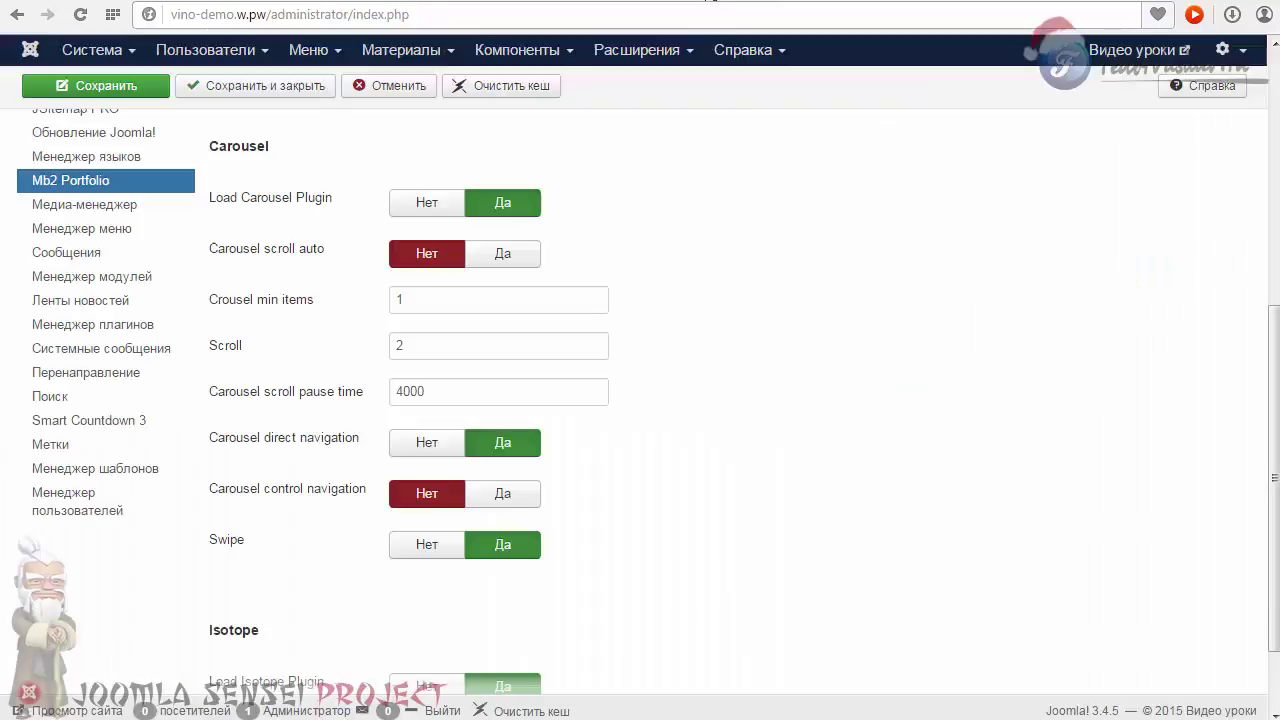
Turn on automatic scrolling for the carousel in the Mb2 Portfolio settings.
click(496, 256)
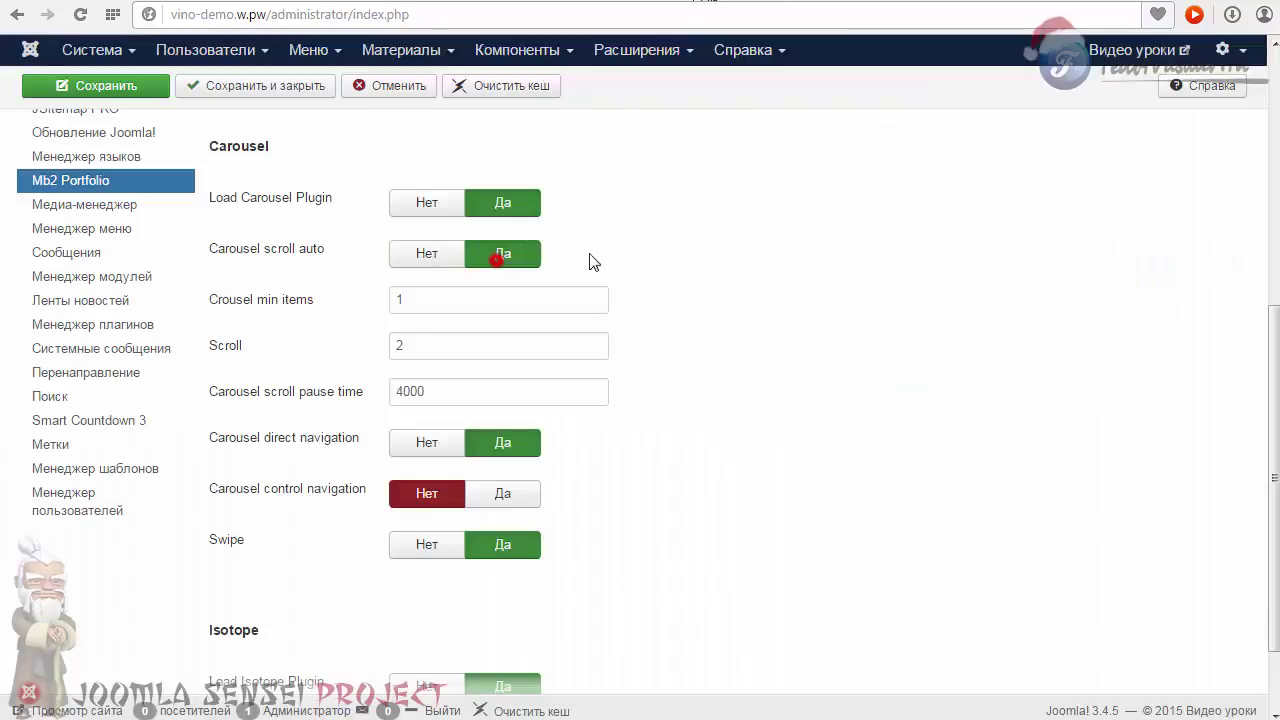
click(425, 256)
click(514, 255)
click(452, 306)
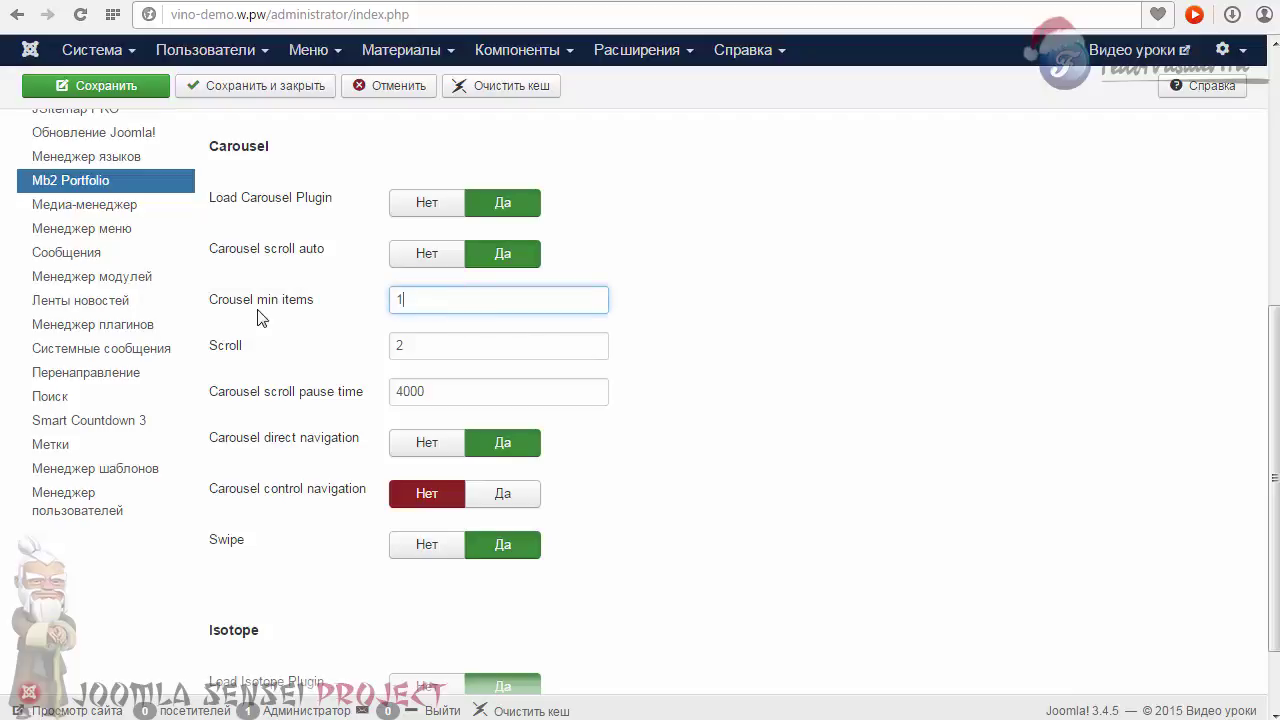
click(415, 298)
click(404, 295)
Set the carousel's Scroll value to 2 items.
double_click(424, 346)
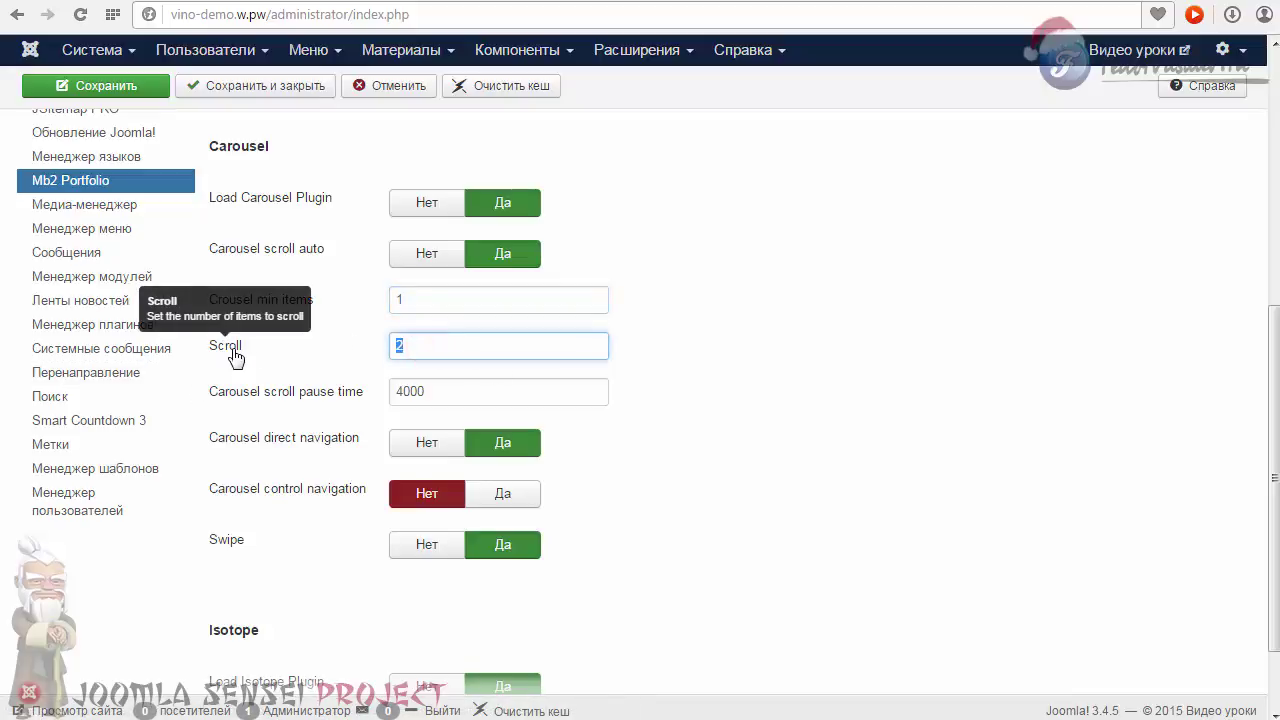
click(424, 344)
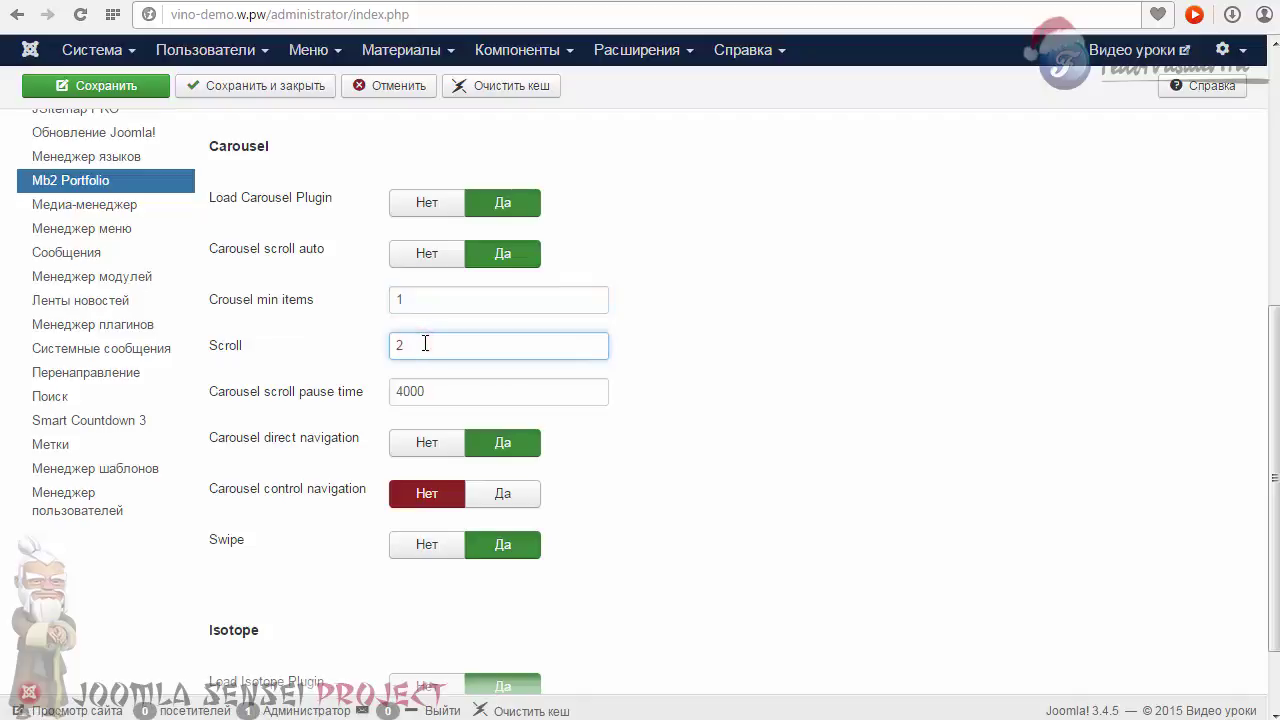
drag(411, 344, 358, 348)
key(BackSpace)
text(2)
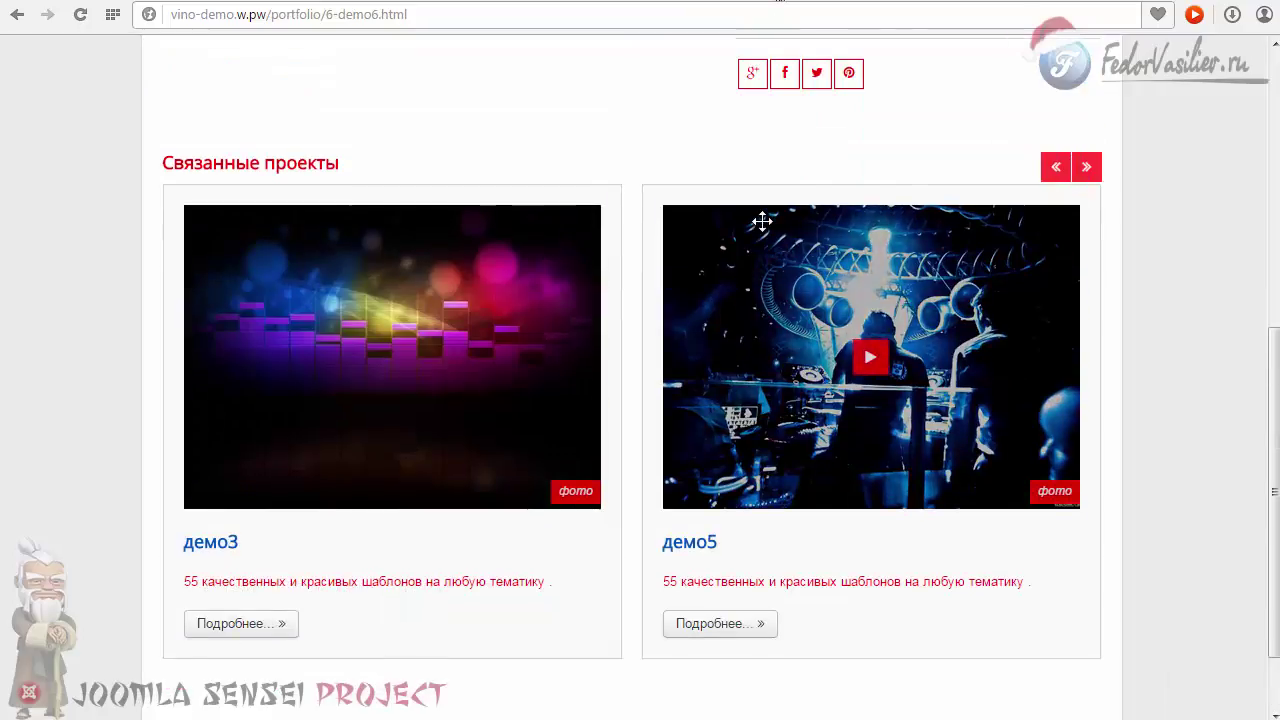
Test how the related projects carousel on the демо6 page moves when paged backward several times and forward again.
click(1052, 172)
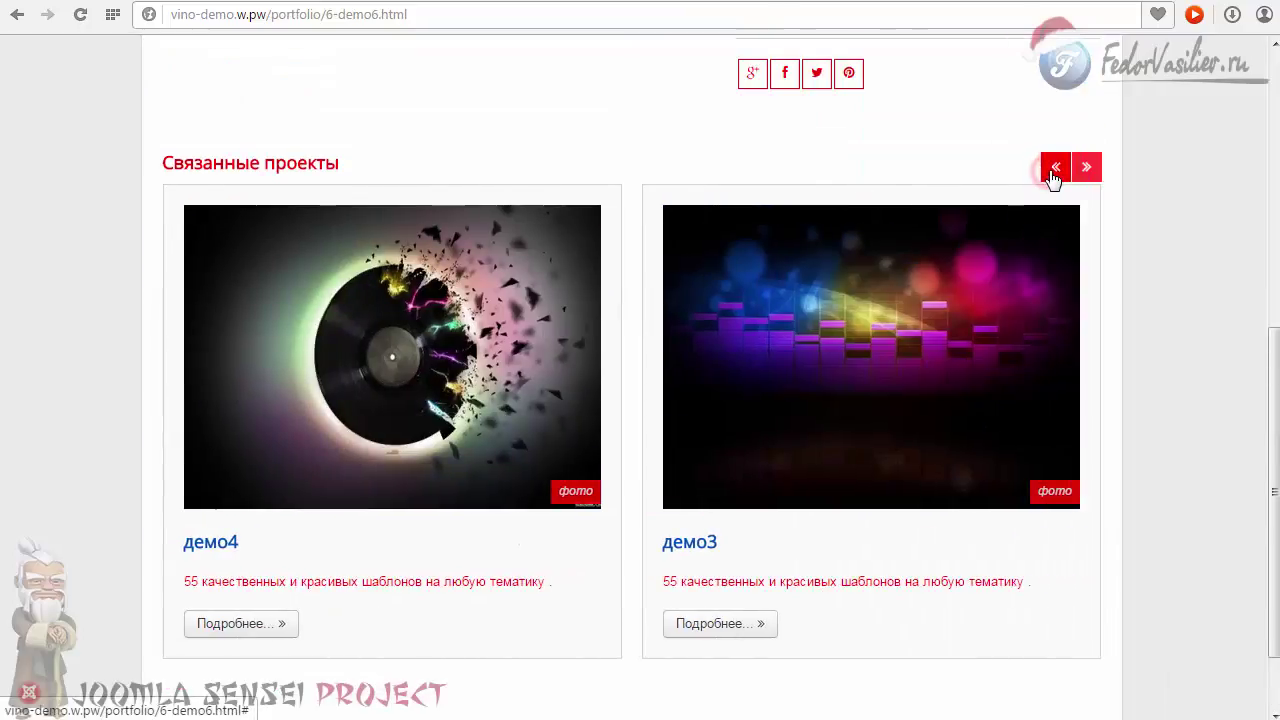
click(1052, 172)
click(1052, 172)
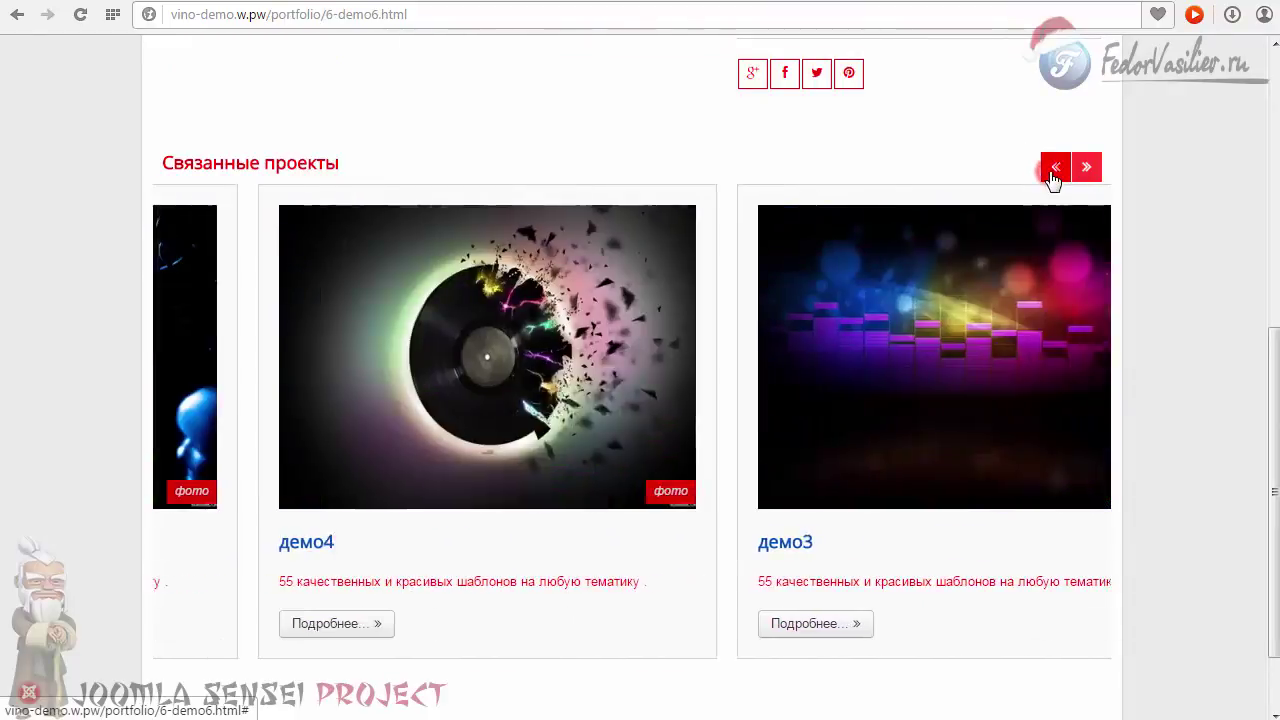
click(1052, 172)
click(1052, 172)
click(1086, 166)
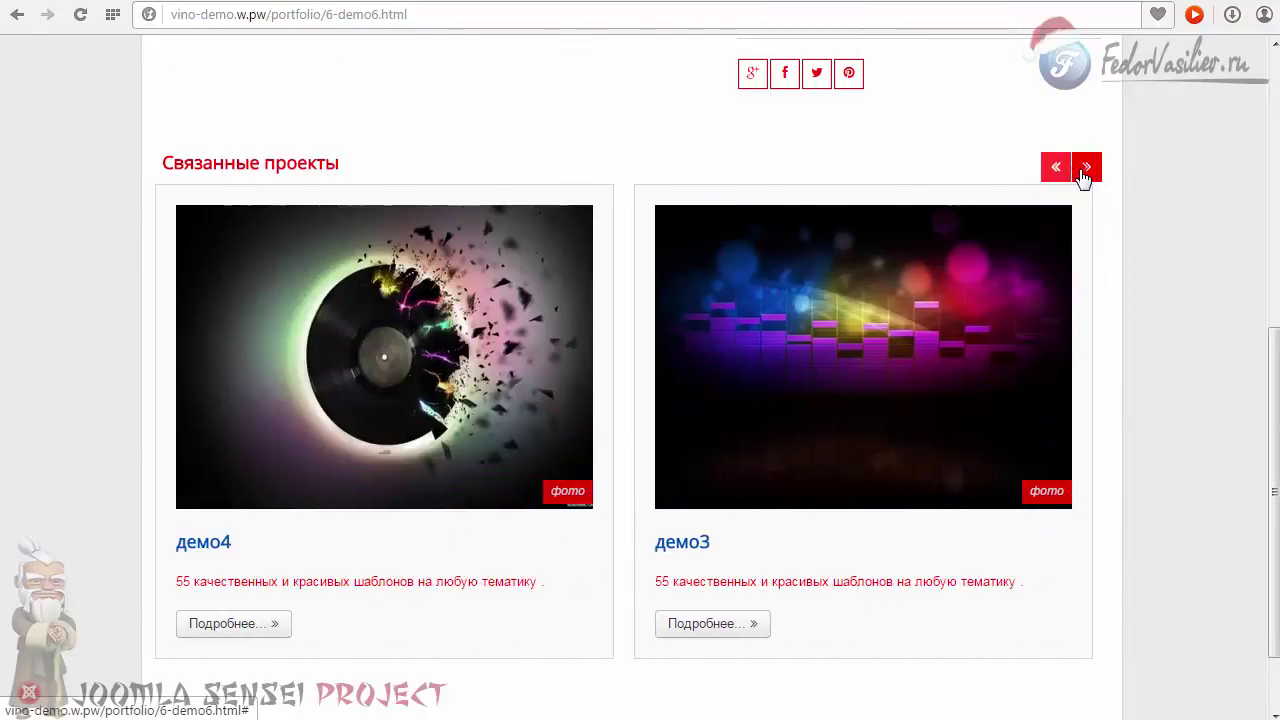
click(1086, 166)
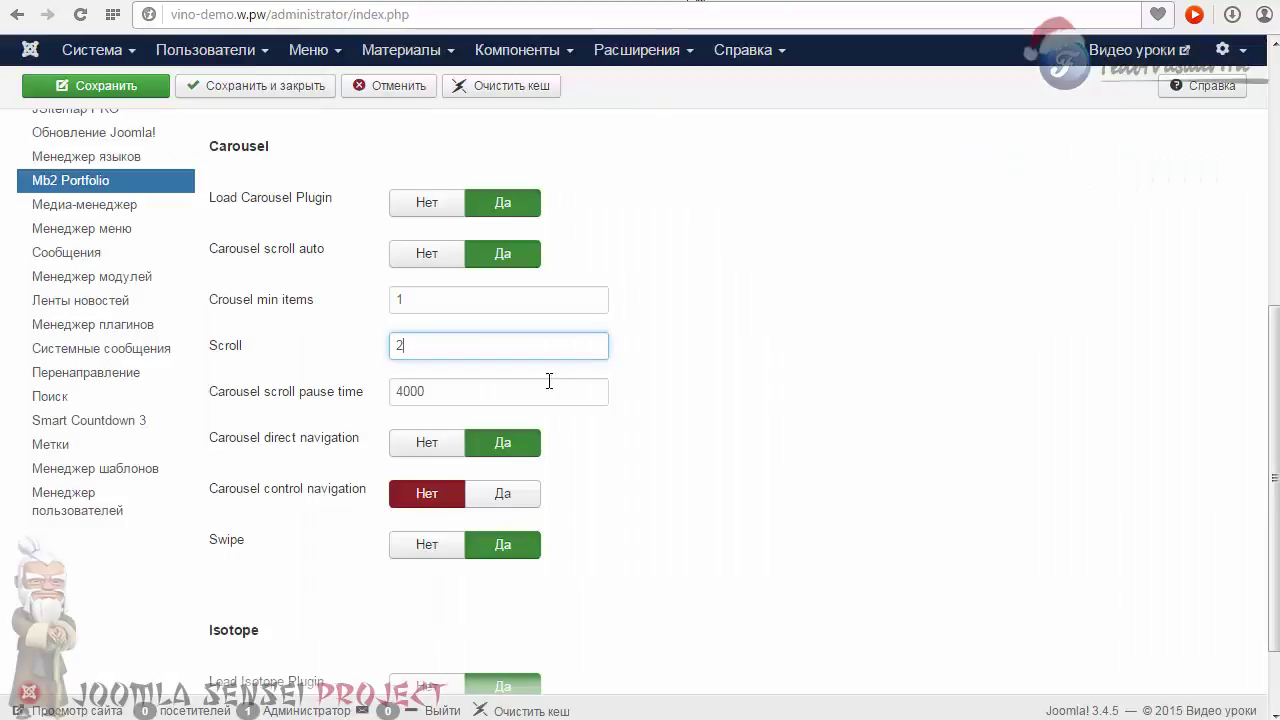
Set the carousel's Scroll value to 4 items.
double_click(443, 343)
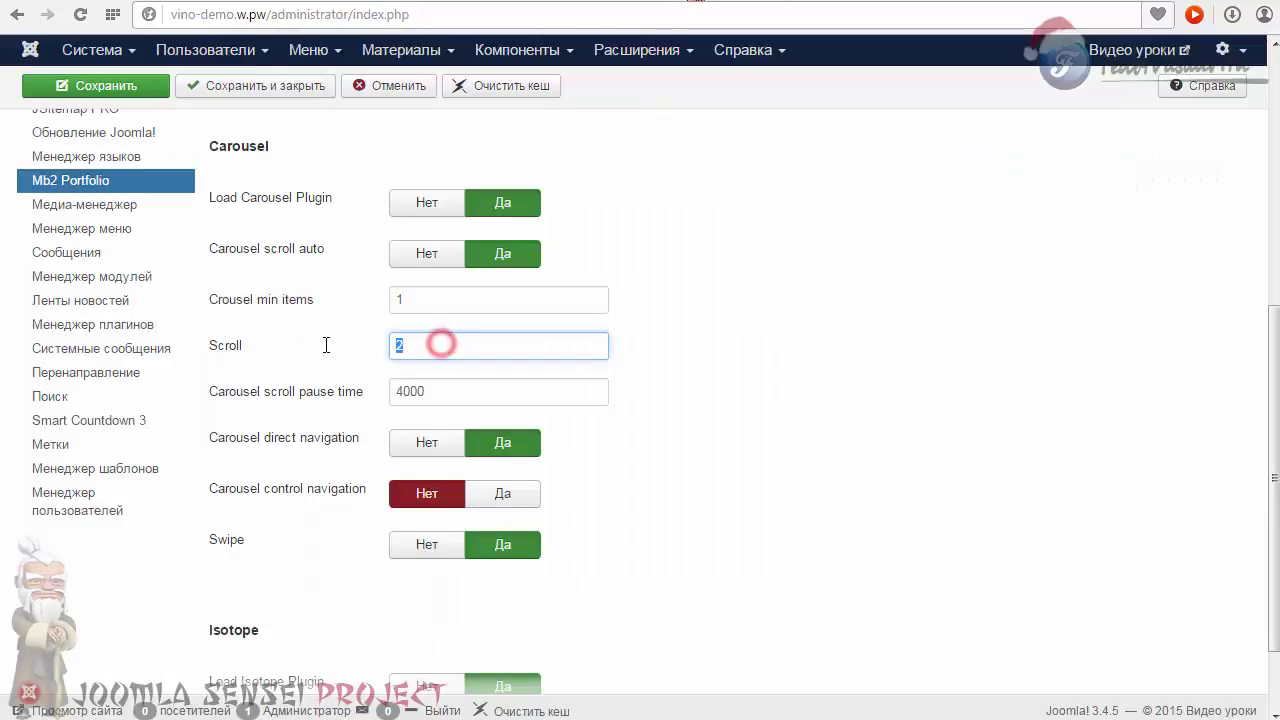
click(755, 340)
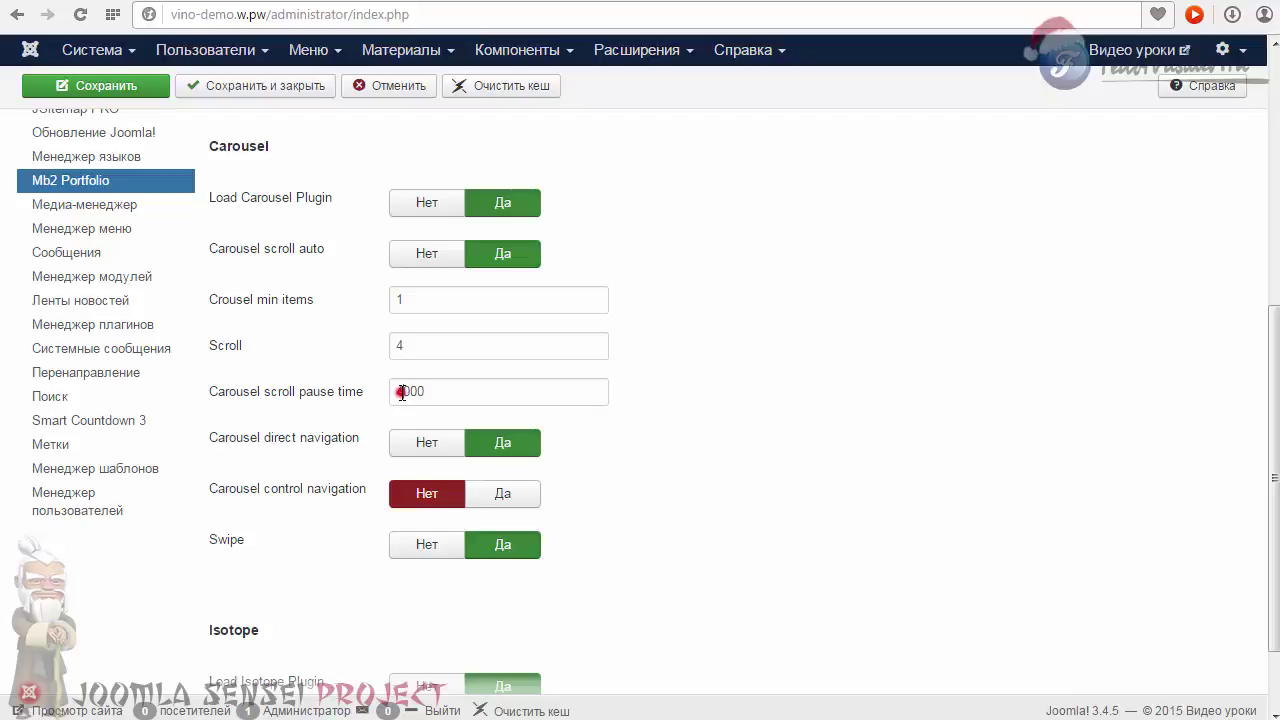
Examine the carousel scroll pause time setting and compare it with the automatic rotation and navigation arrows of the related projects.
click(401, 392)
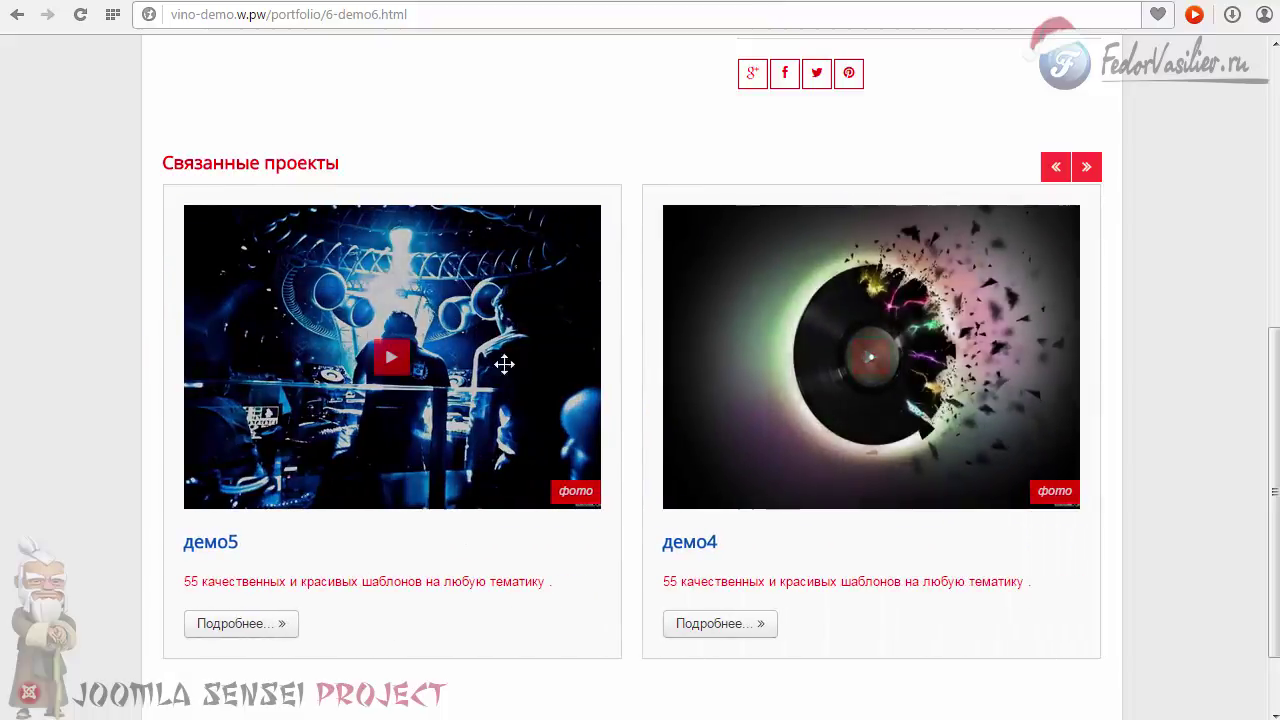
click(700, 0)
click(437, 390)
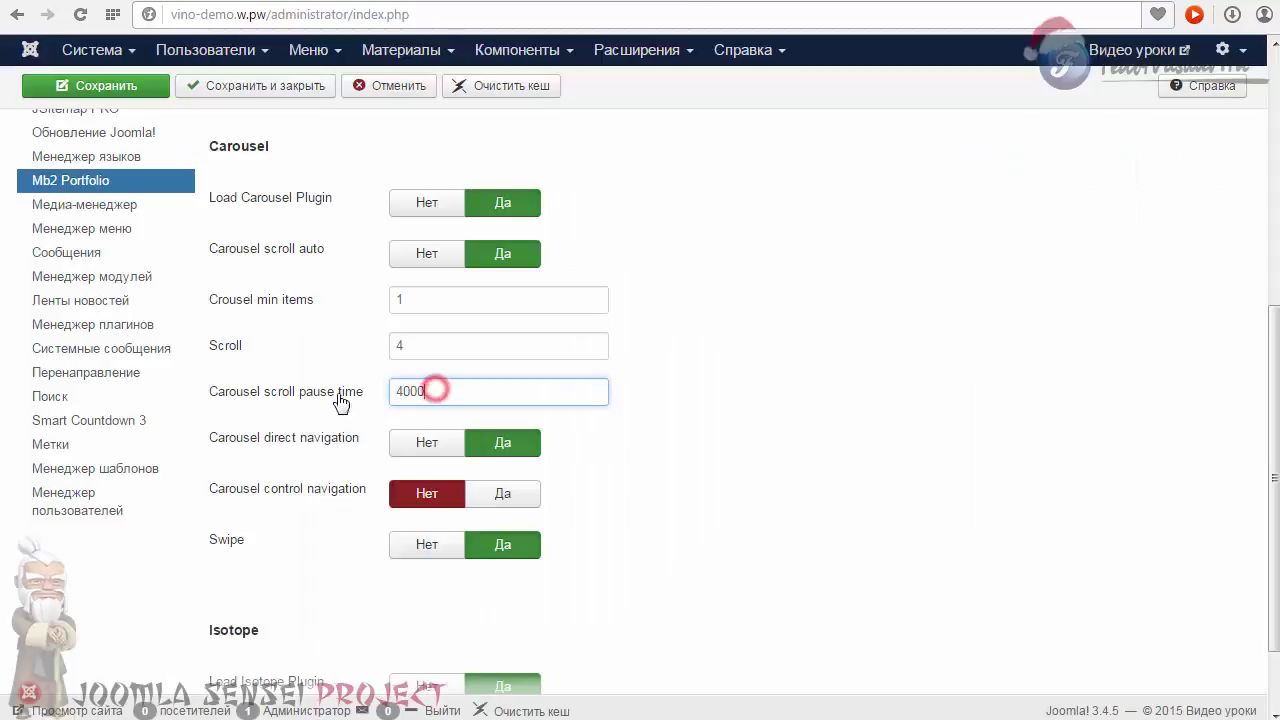
double_click(437, 391)
click(406, 391)
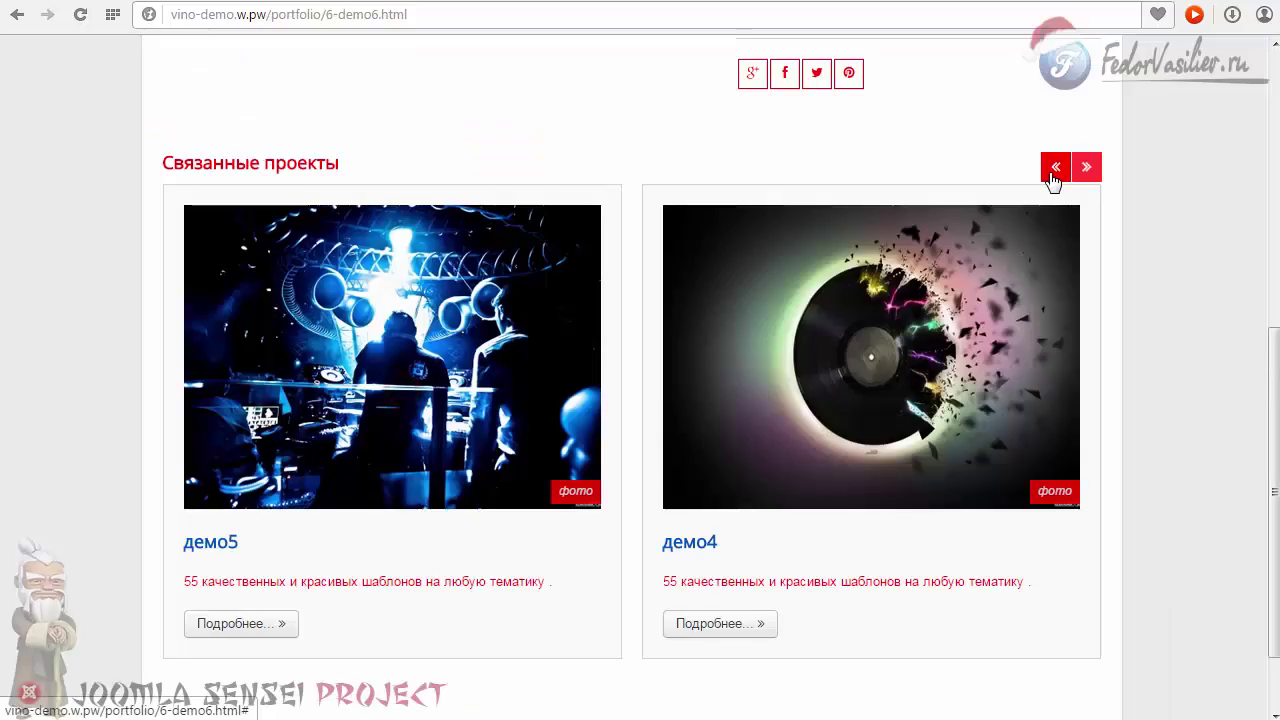
click(1053, 170)
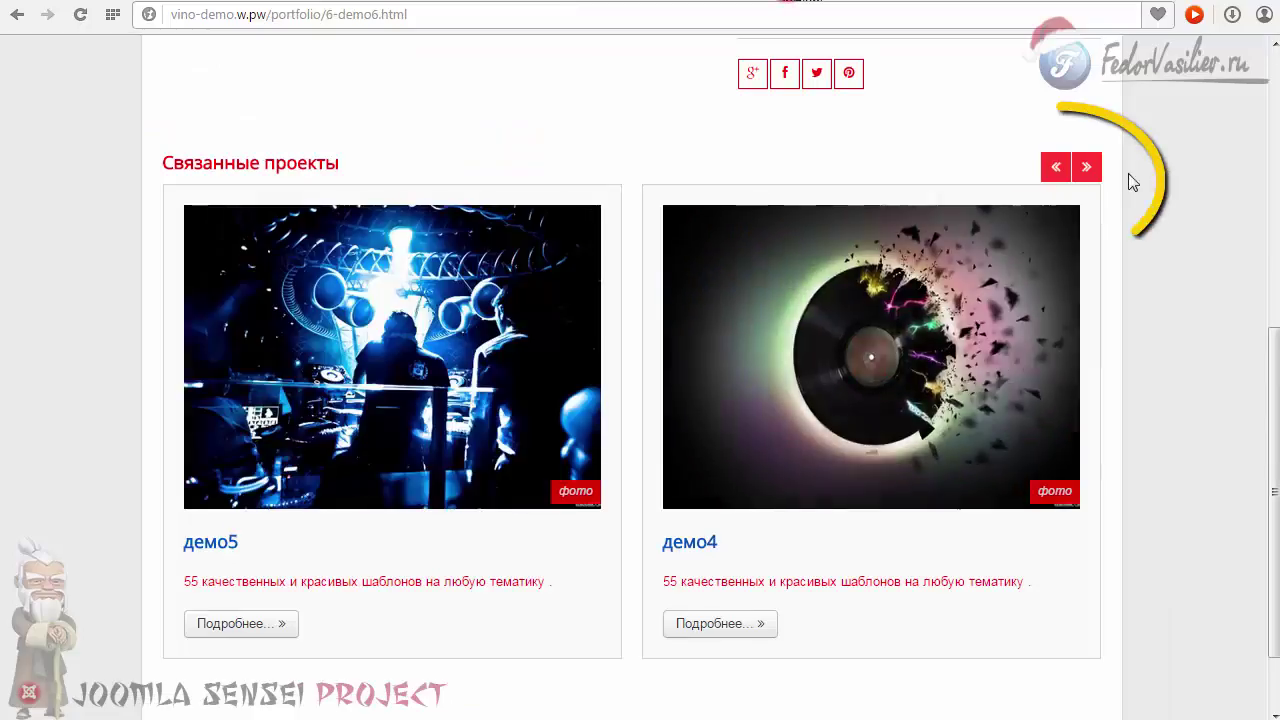
click(1076, 168)
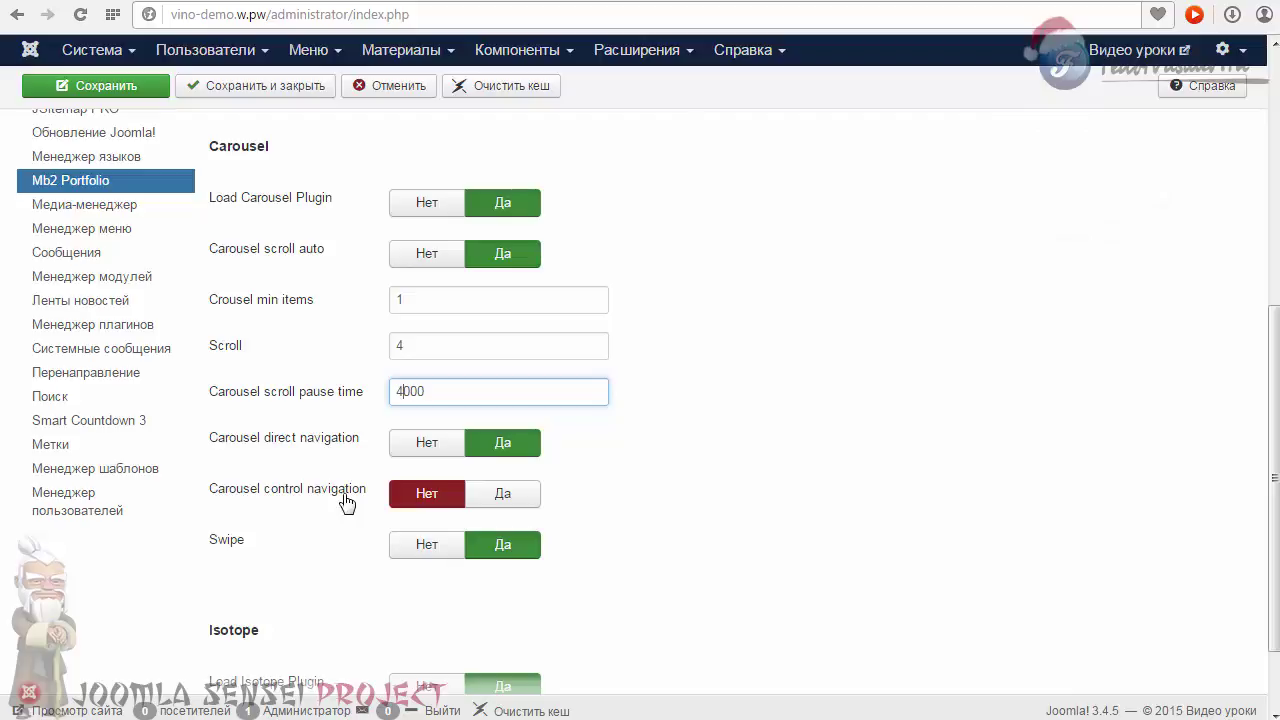
Enable carousel control navigation, save the component settings and reload the демо6 project page.
click(521, 493)
click(85, 87)
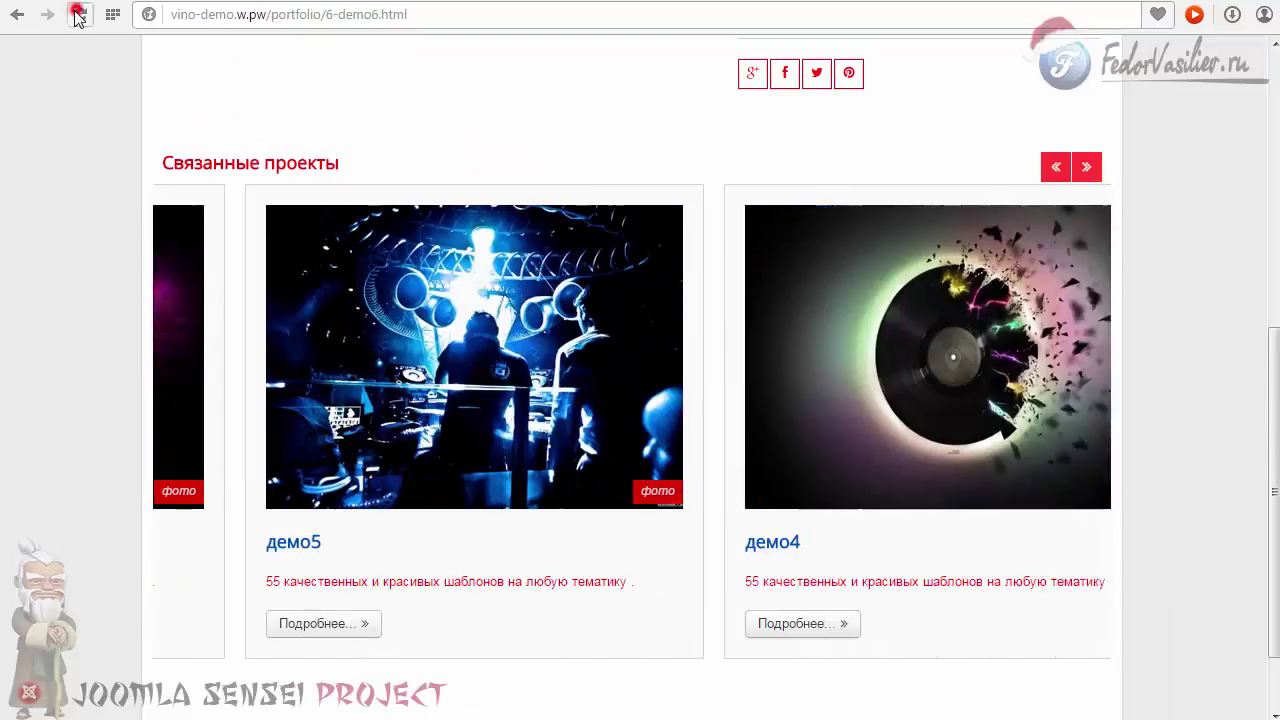
key(F5)
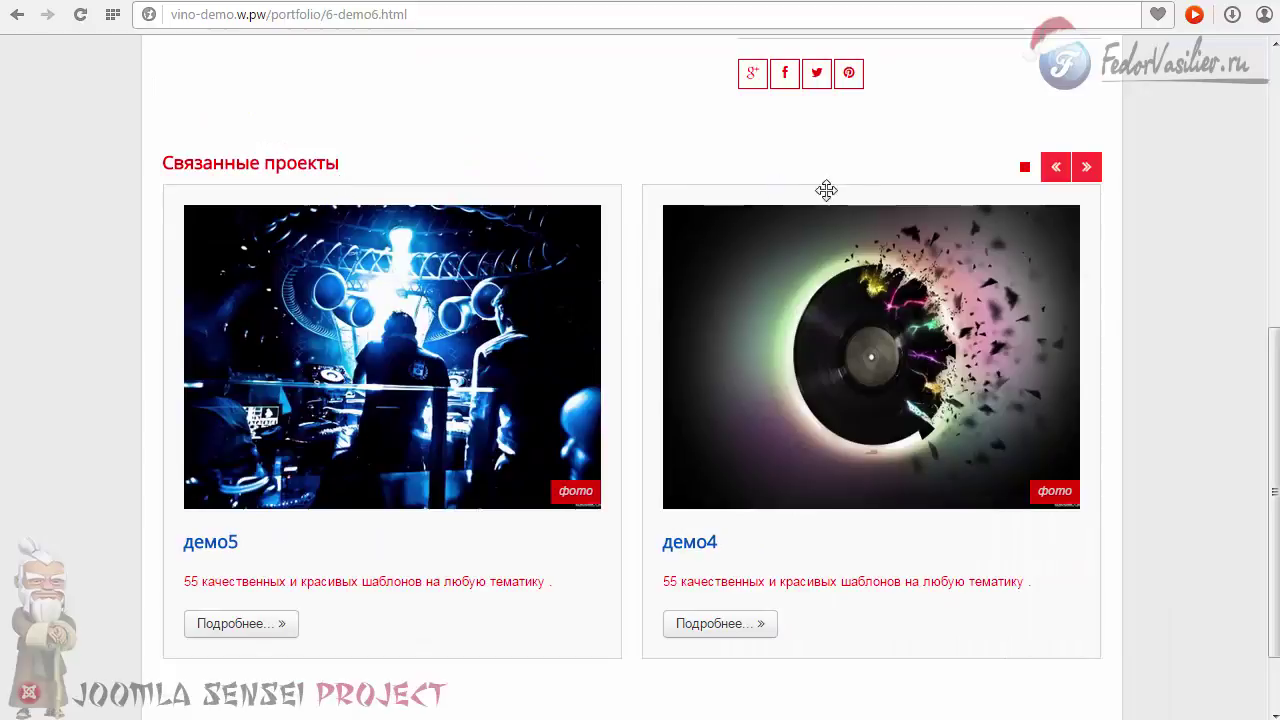
Try out the control navigation marker beside the related projects arrows and compare it with the main image slideshow.
click(1024, 168)
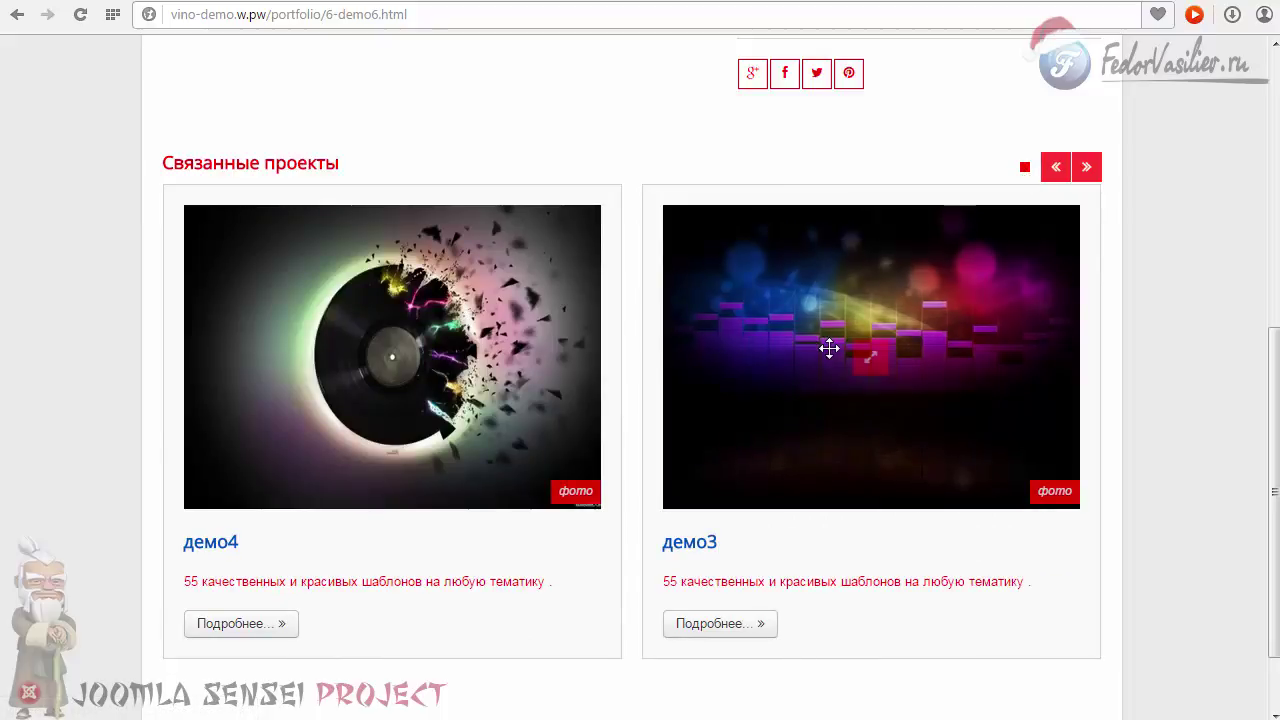
scroll(552, 350, up, 6)
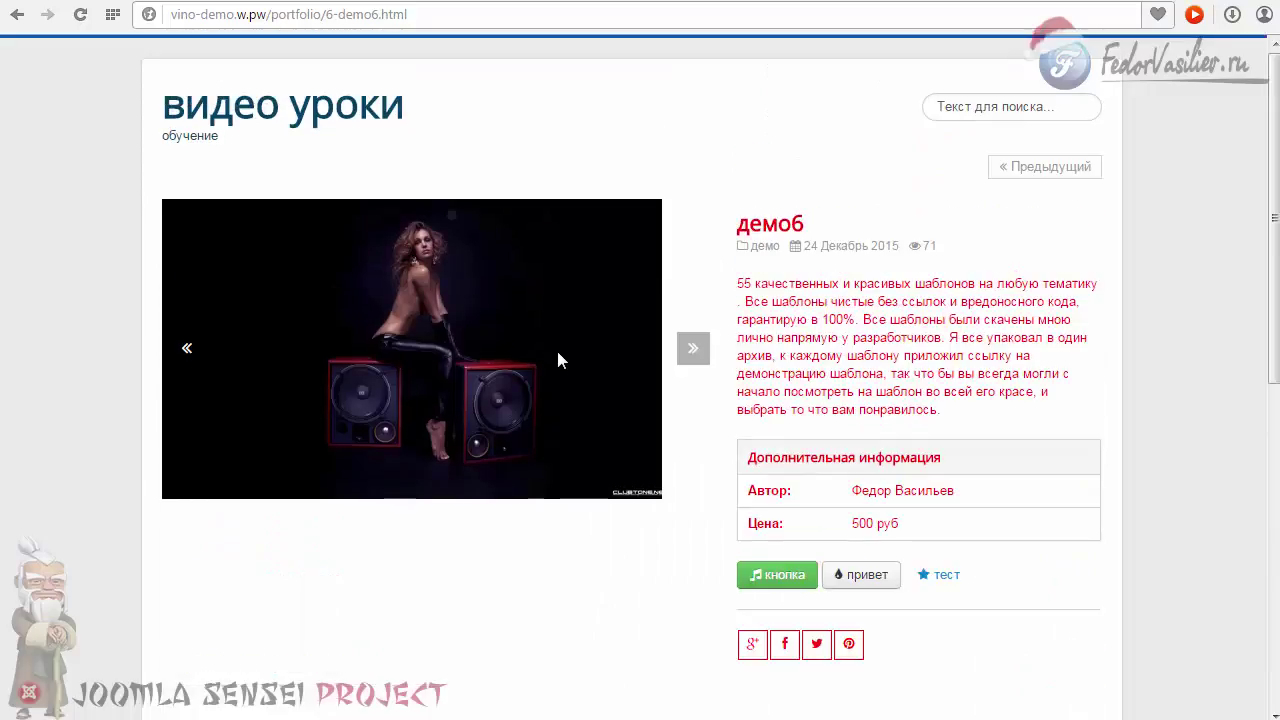
scroll(552, 350, down, 6)
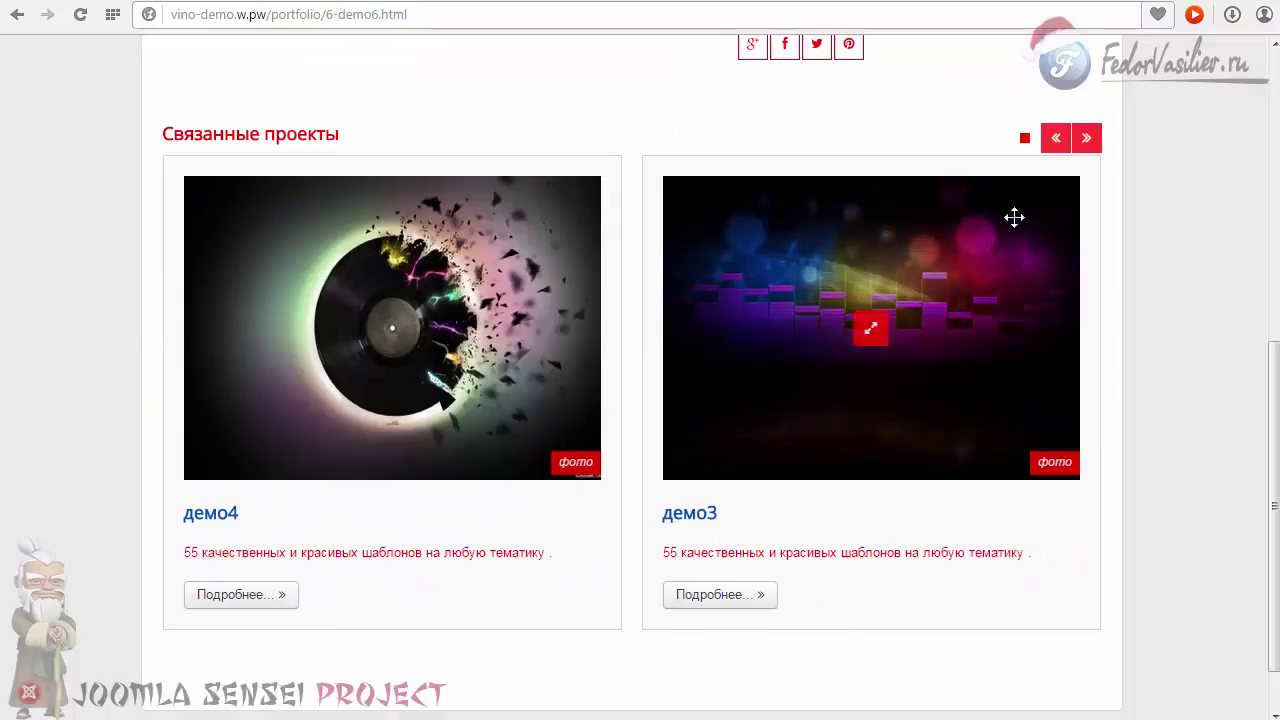
click(1022, 138)
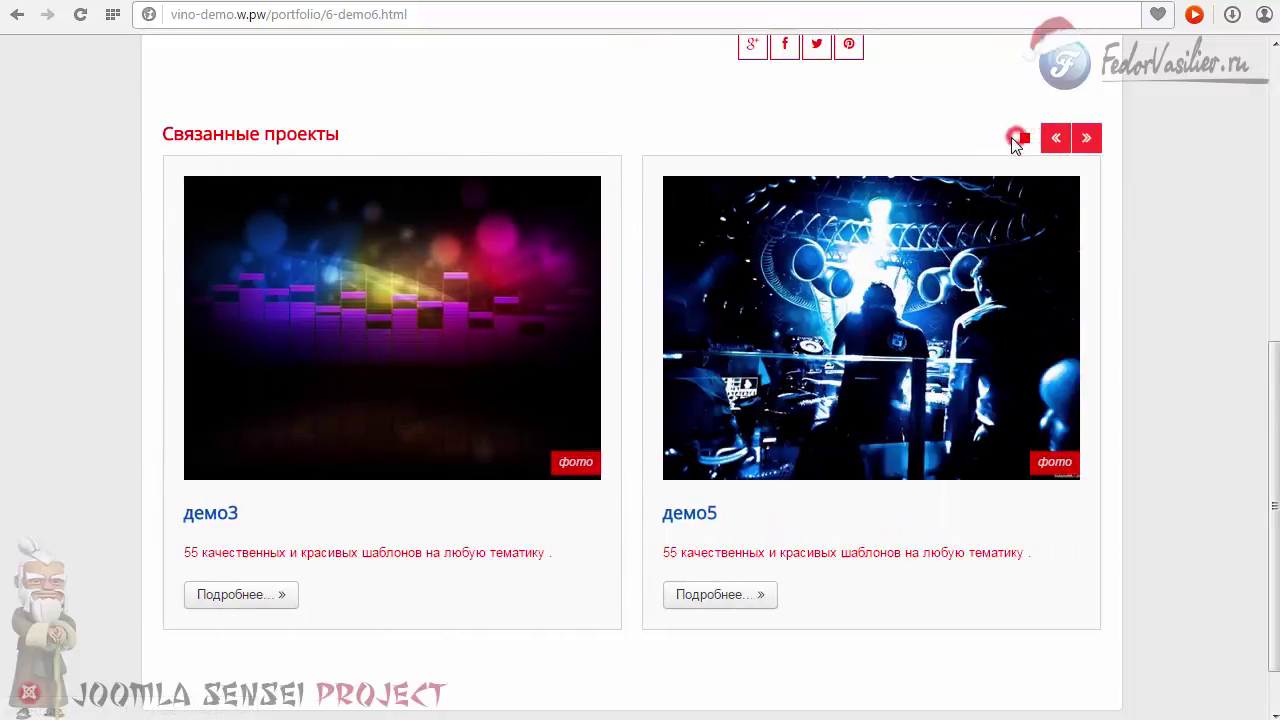
click(1002, 136)
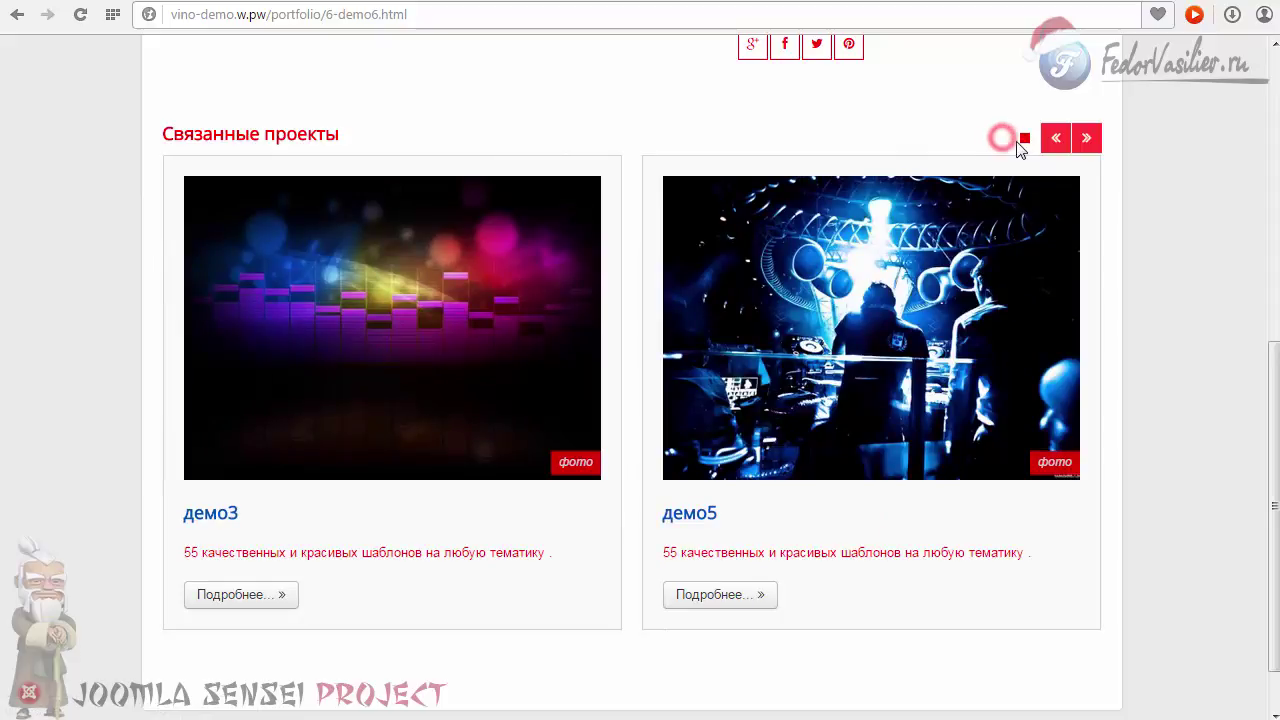
click(1022, 138)
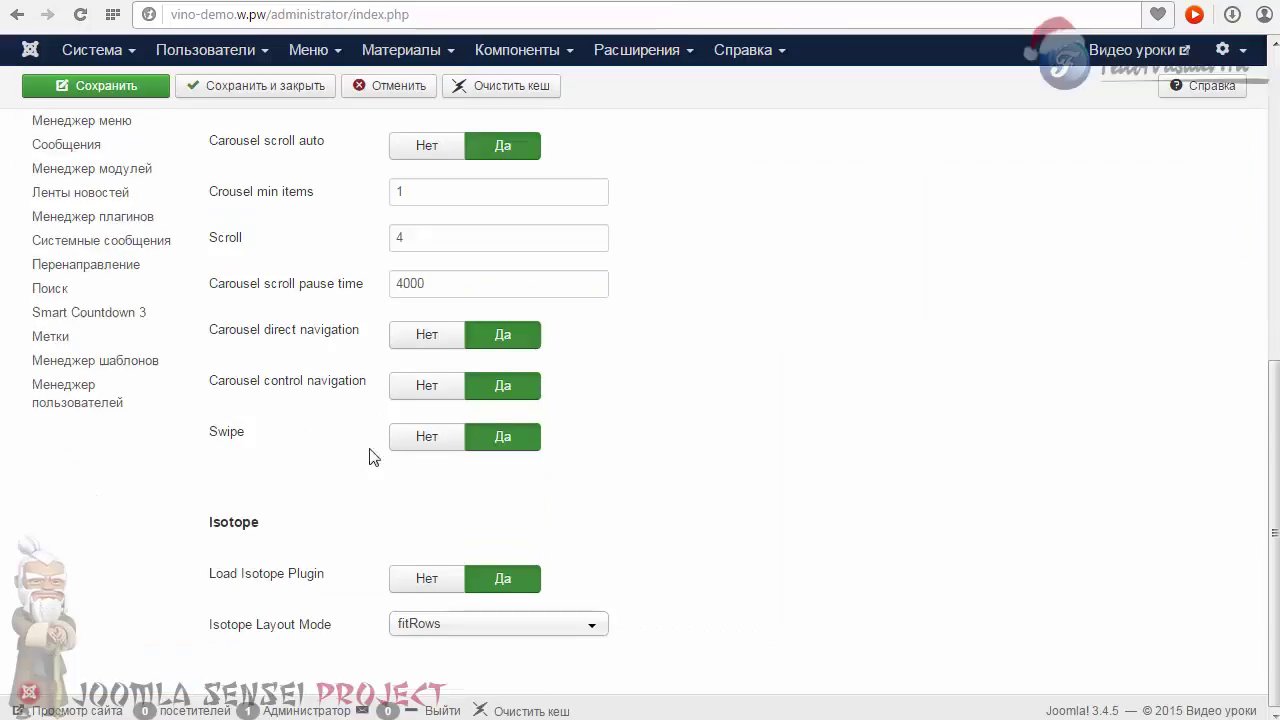
Disable both carousel control navigation and swipe, and save the component settings.
click(409, 393)
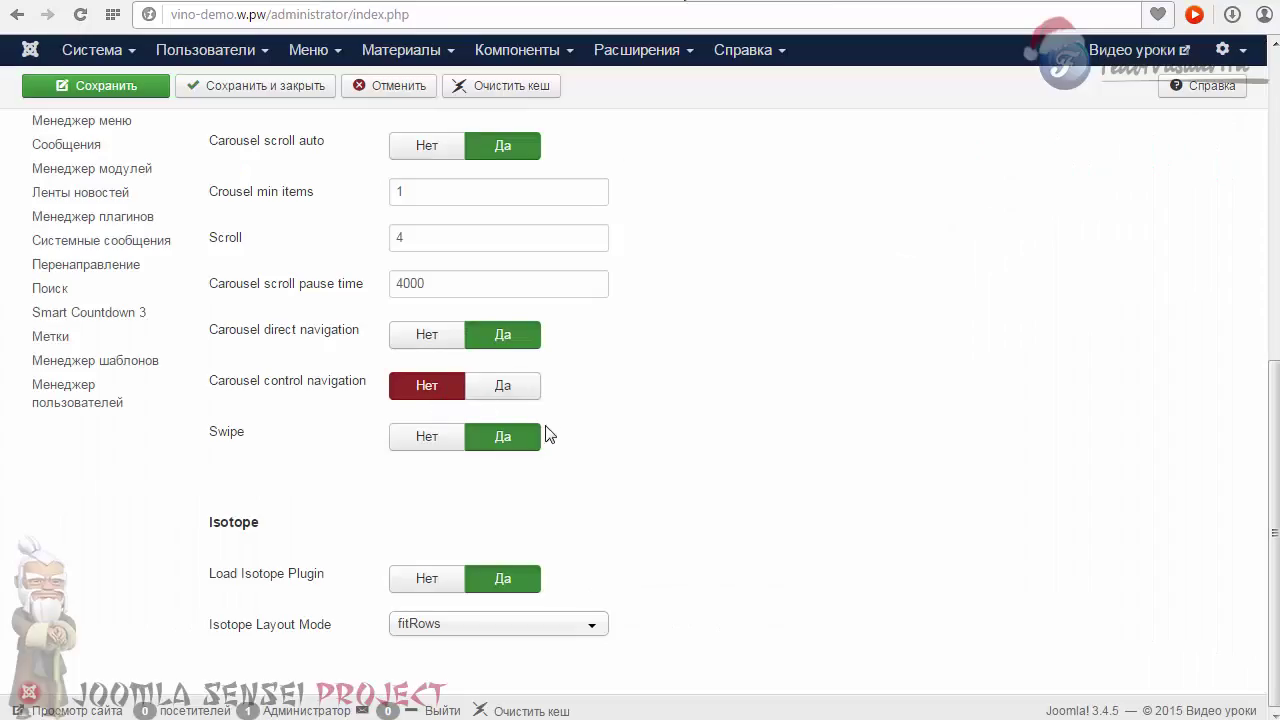
click(425, 437)
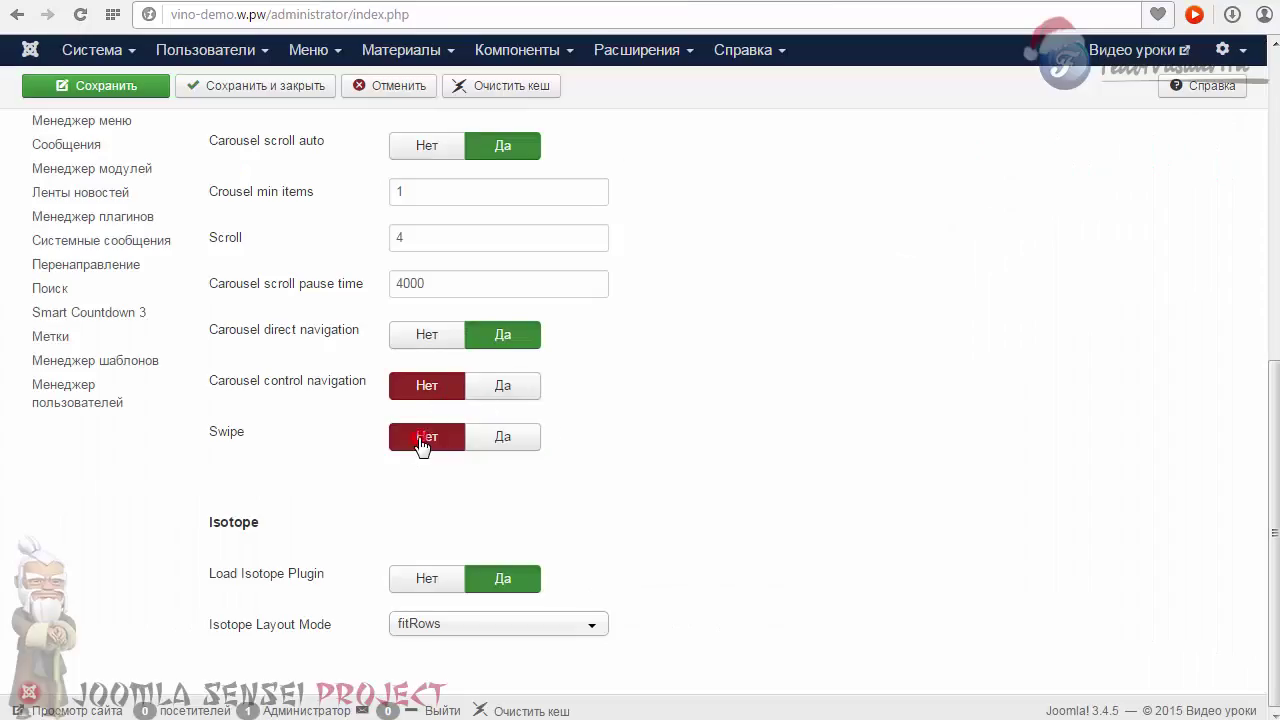
click(105, 86)
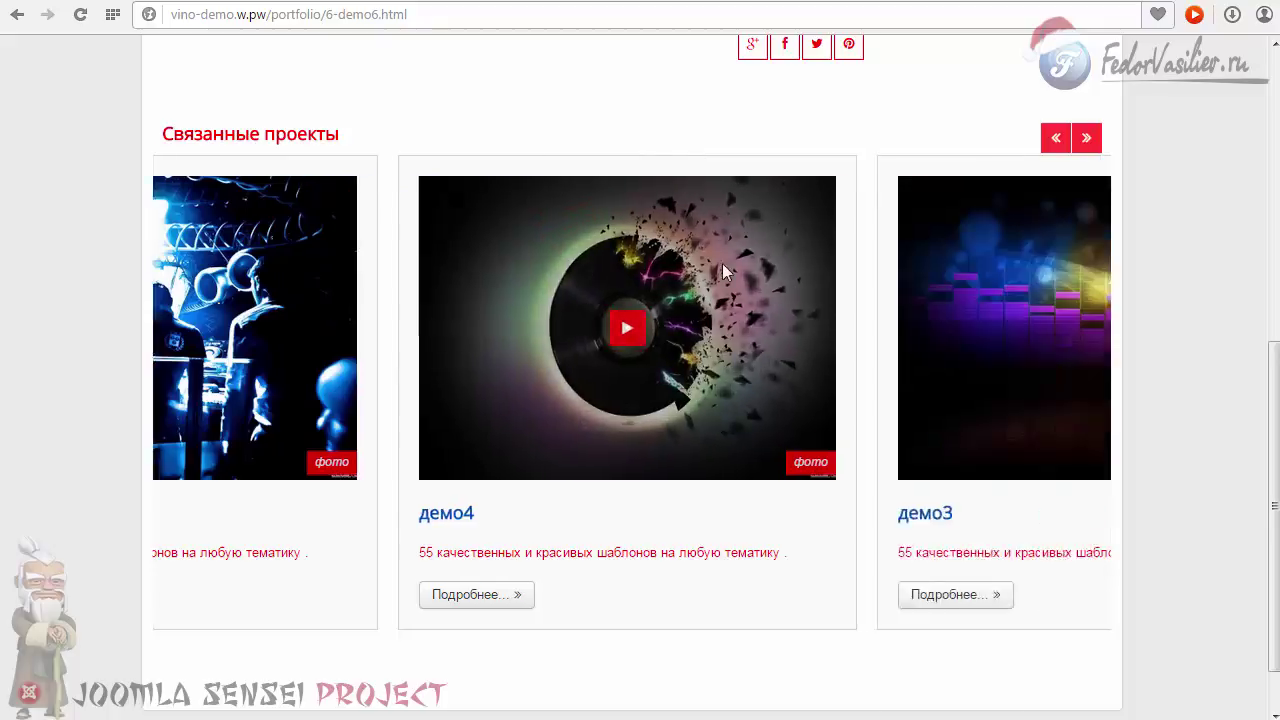
Try to swipe through the related projects carousel on the демо6 page while swipe is disabled.
double_click(430, 221)
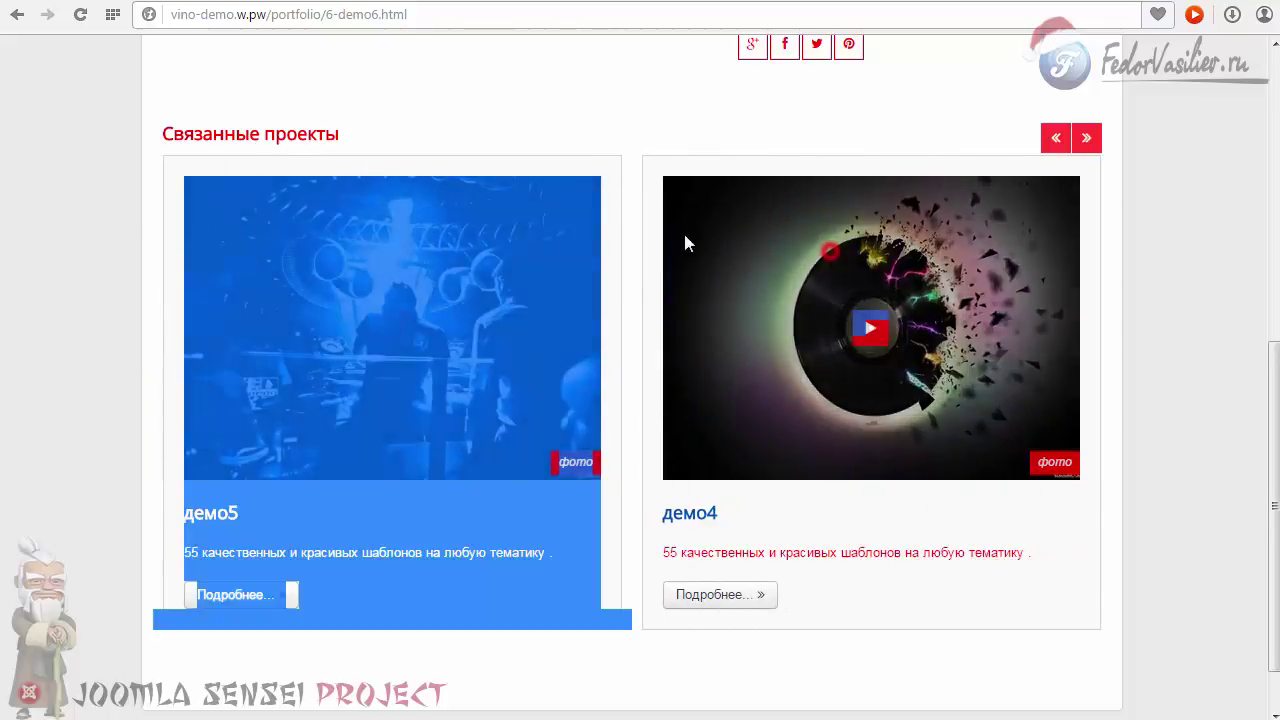
click(580, 264)
double_click(474, 255)
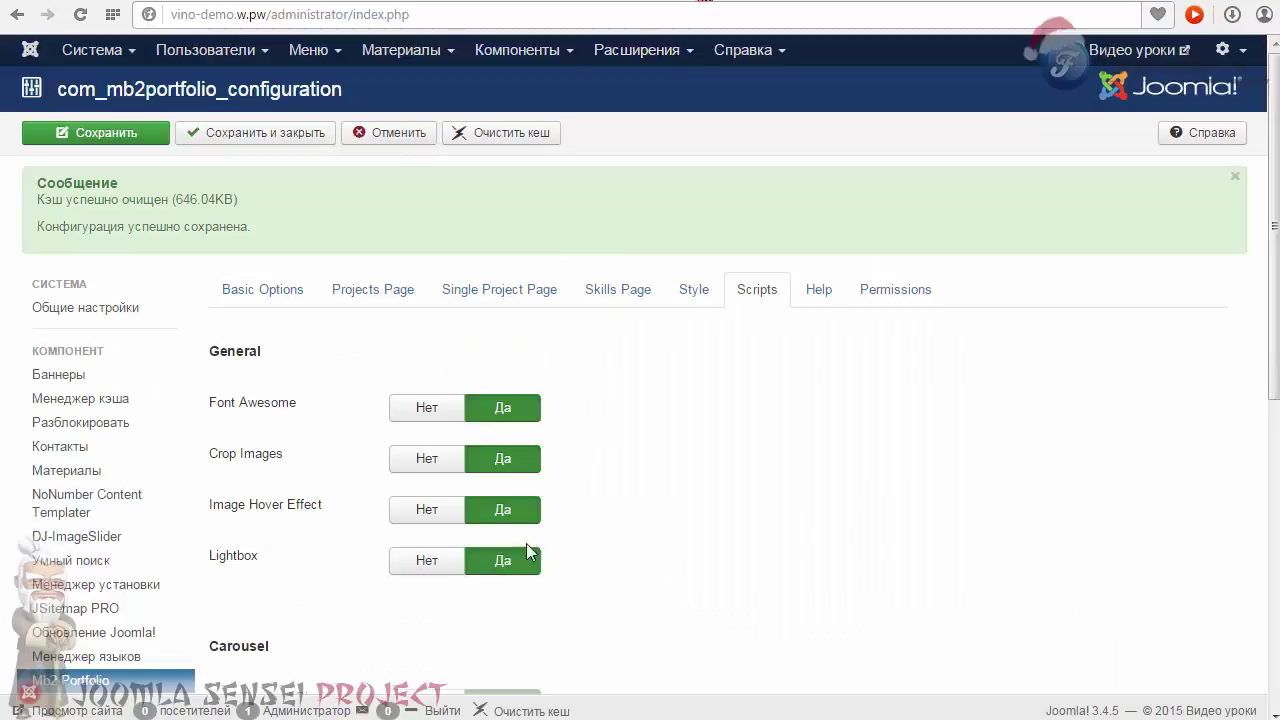
Enable Swipe in the carousel script options and save the component settings.
scroll(600, 545, down, 8)
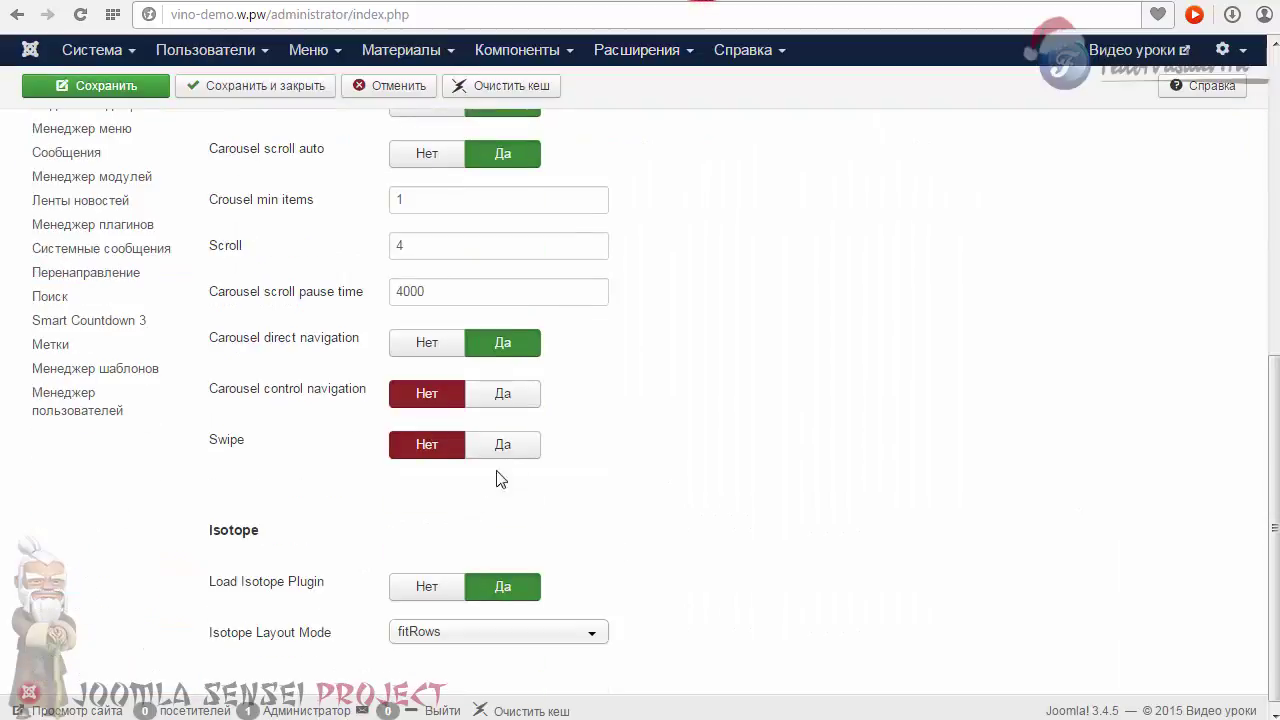
click(502, 444)
click(124, 88)
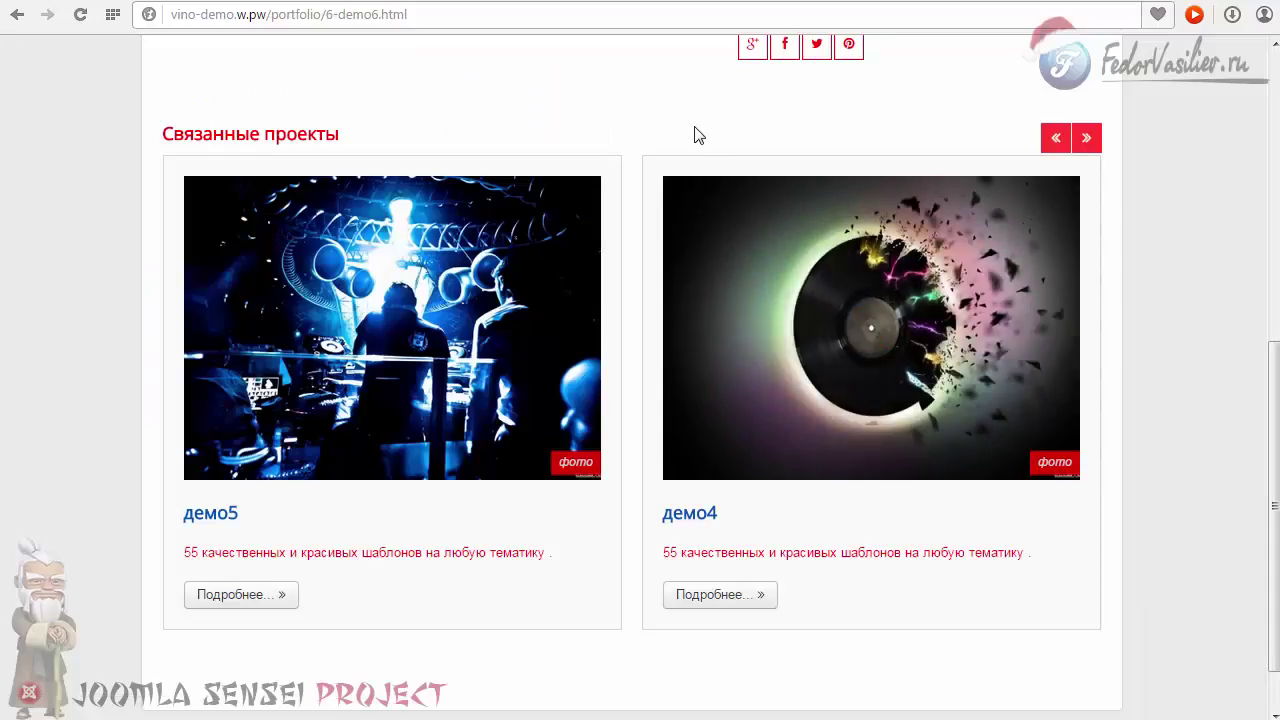
Swipe the related projects carousel forward and backward on the демо6 page to test the enabled option.
drag(715, 228, 686, 137)
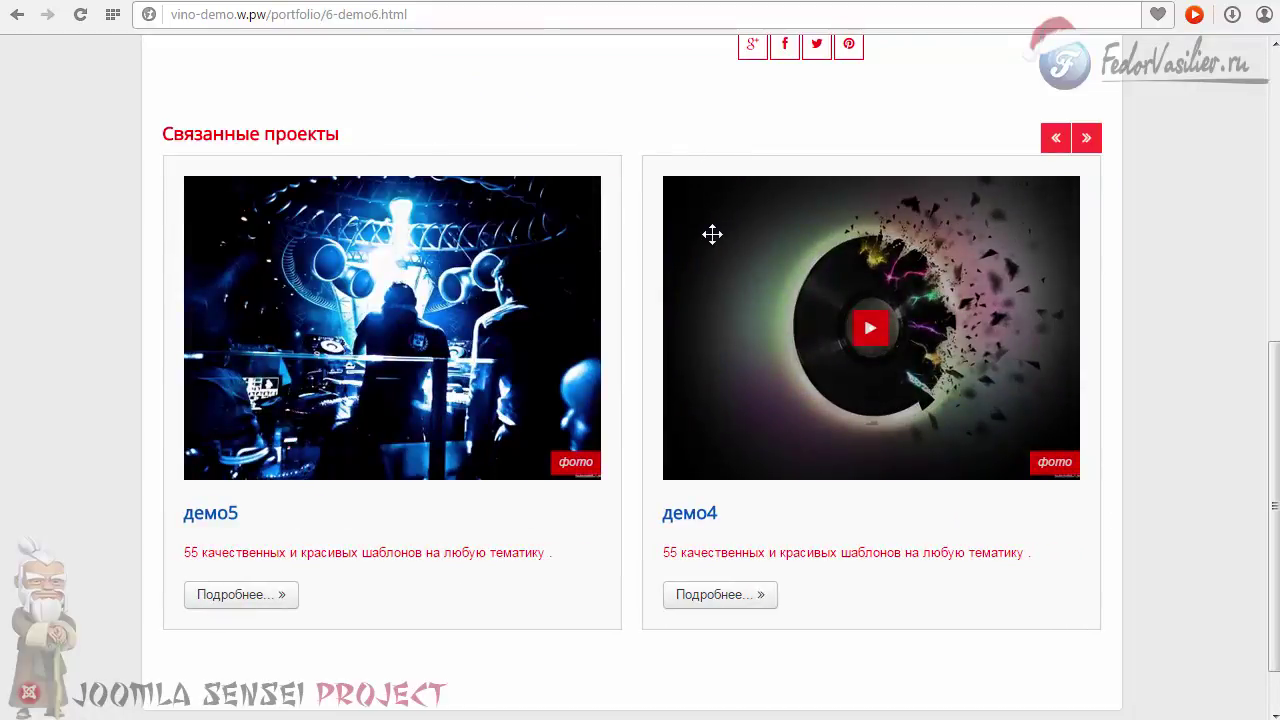
drag(757, 225, 389, 229)
drag(634, 223, 846, 209)
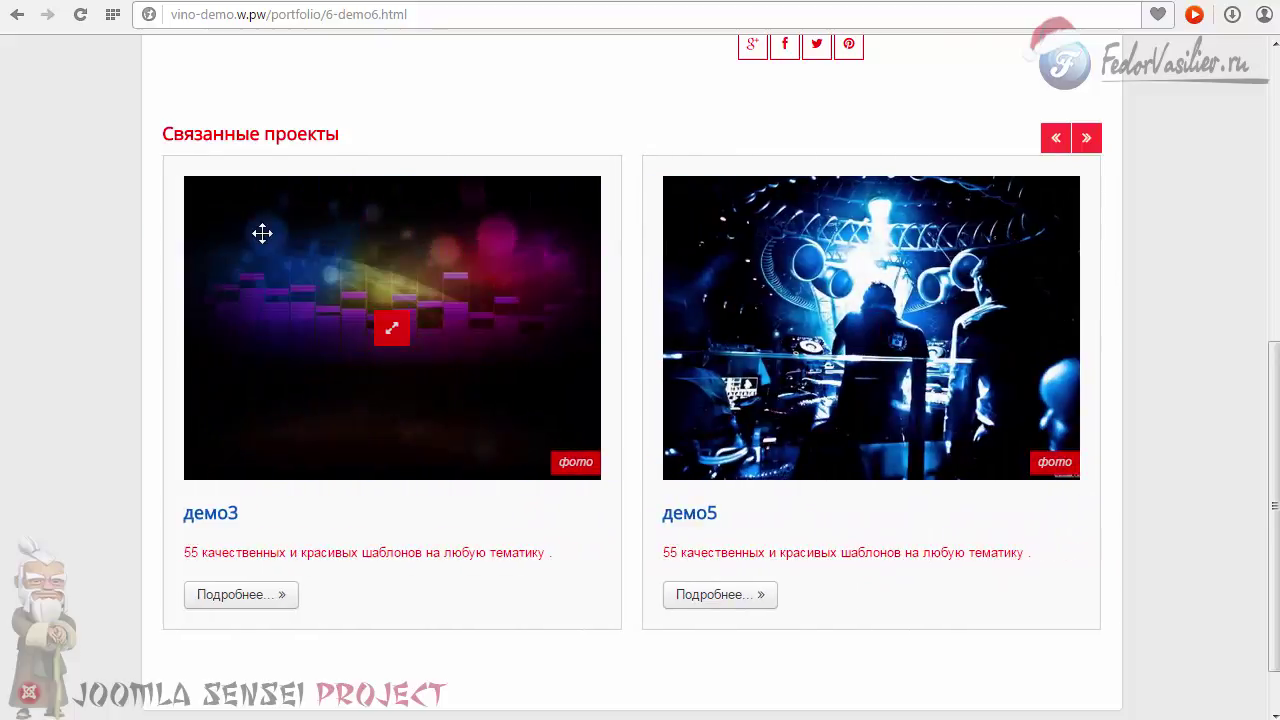
drag(285, 230, 840, 189)
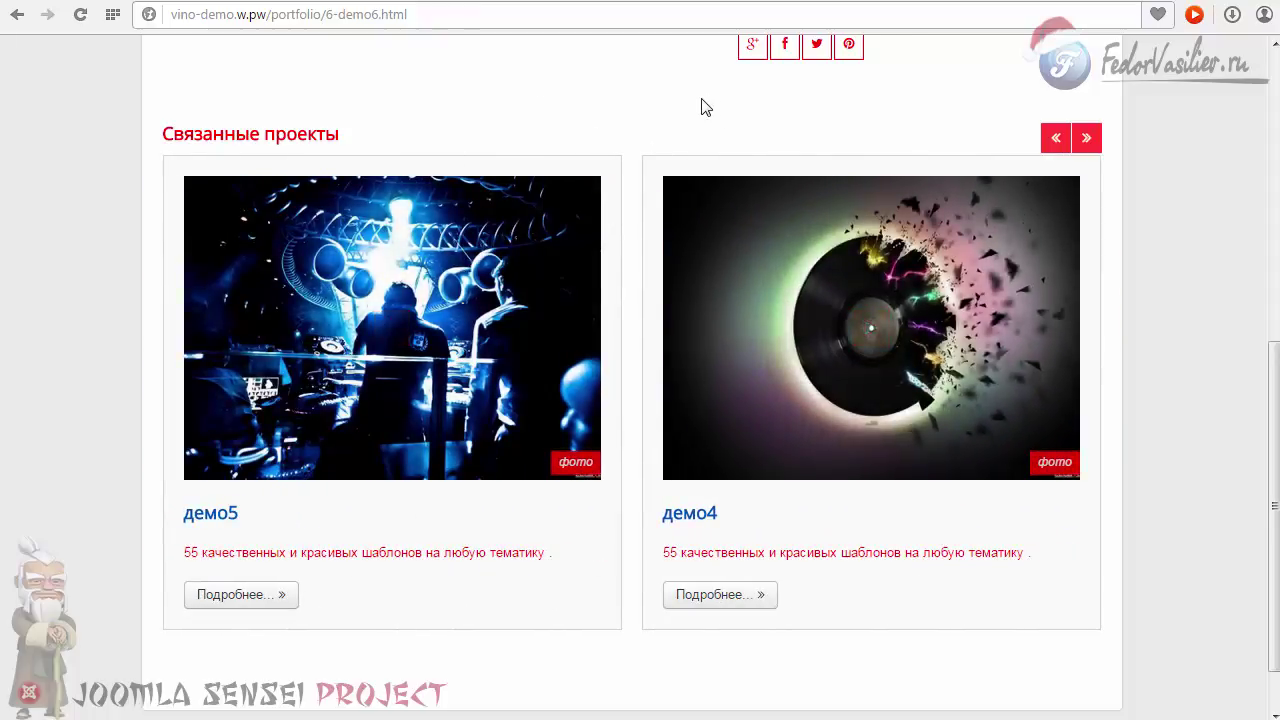
drag(771, 249, 514, 243)
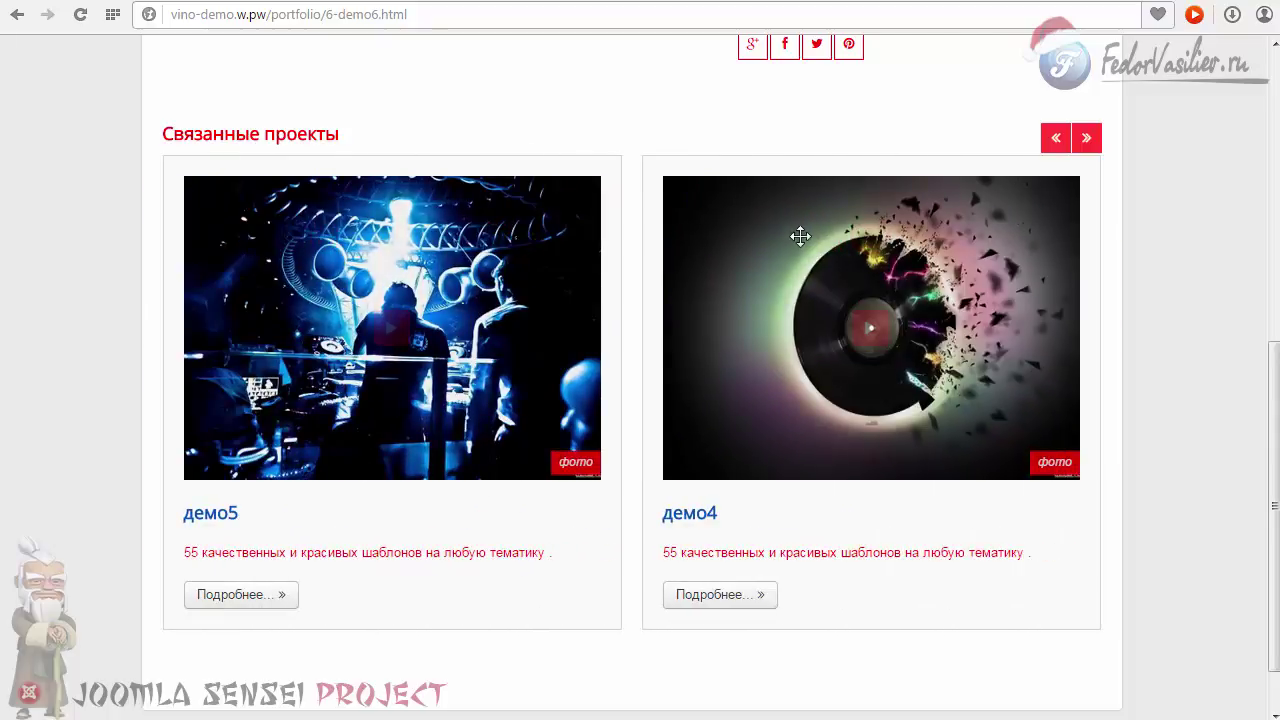
drag(800, 237, 493, 432)
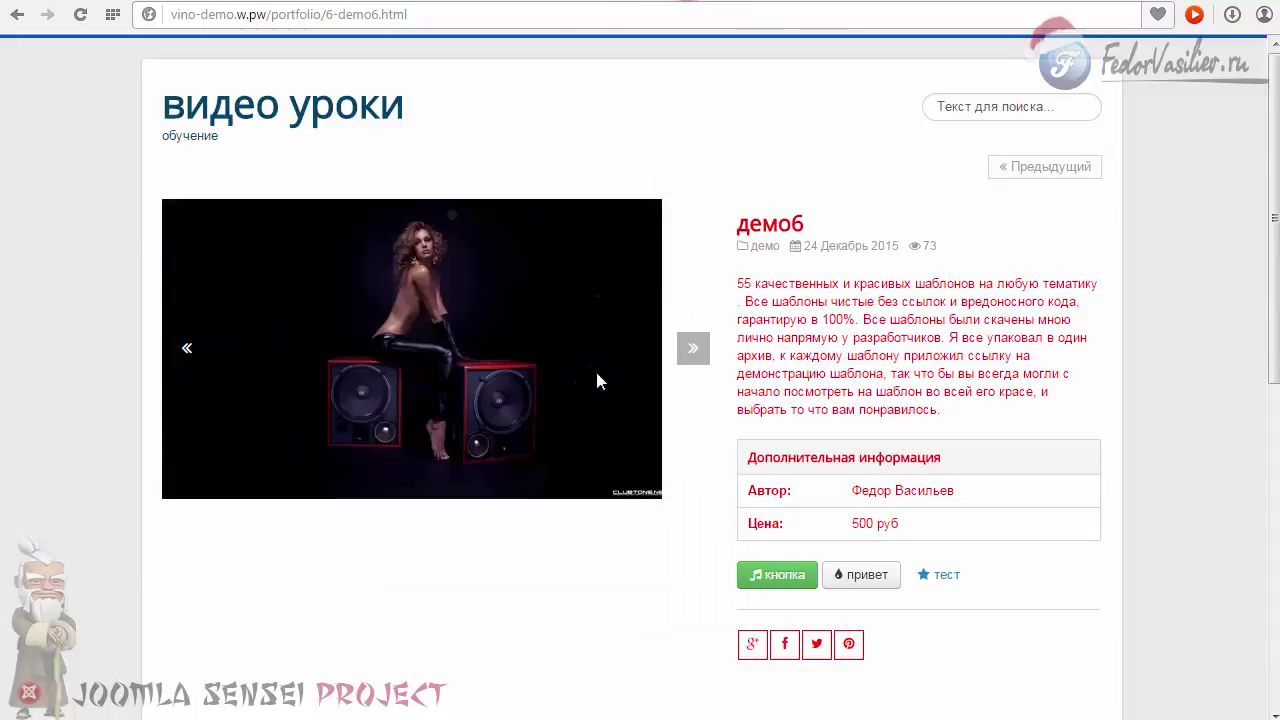
Advance the main image slideshow of демо6 with its next arrow, and return to the related projects section.
click(692, 348)
click(692, 348)
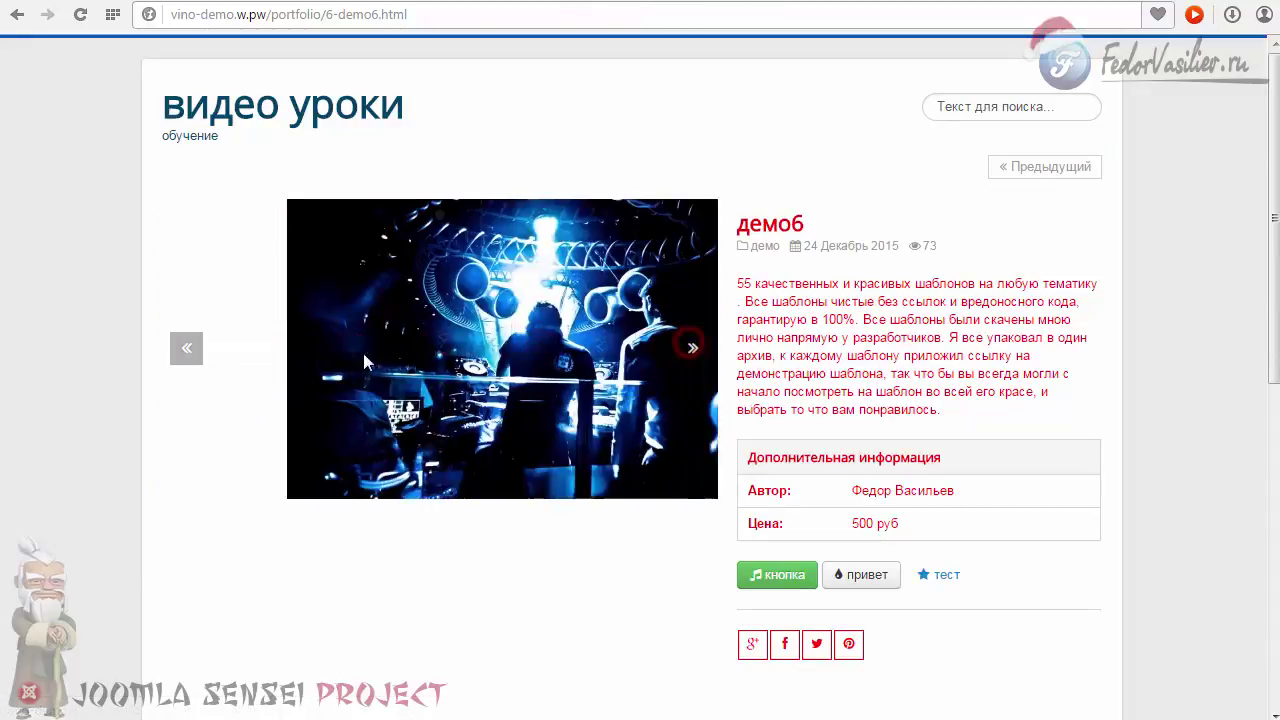
scroll(551, 325, down, 5)
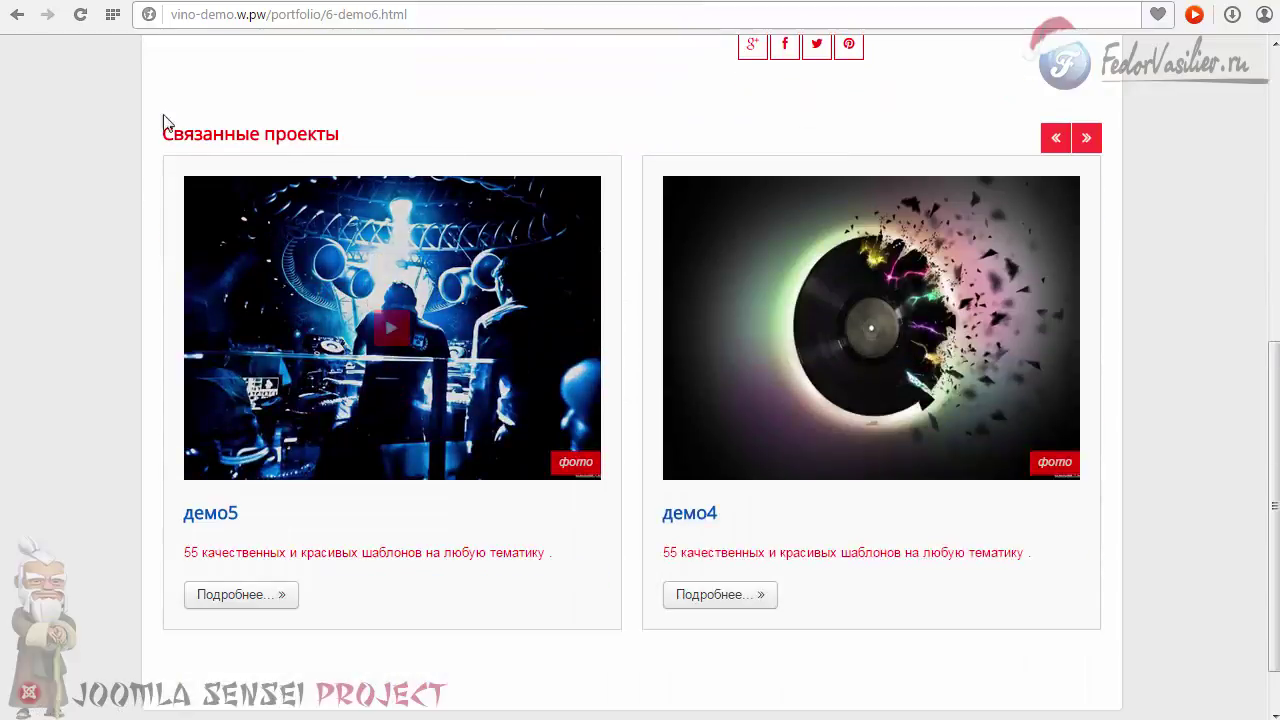
Examine the Load Isotope Plugin option and the Isotope Layout Mode choices in the component's script settings.
click(614, 2)
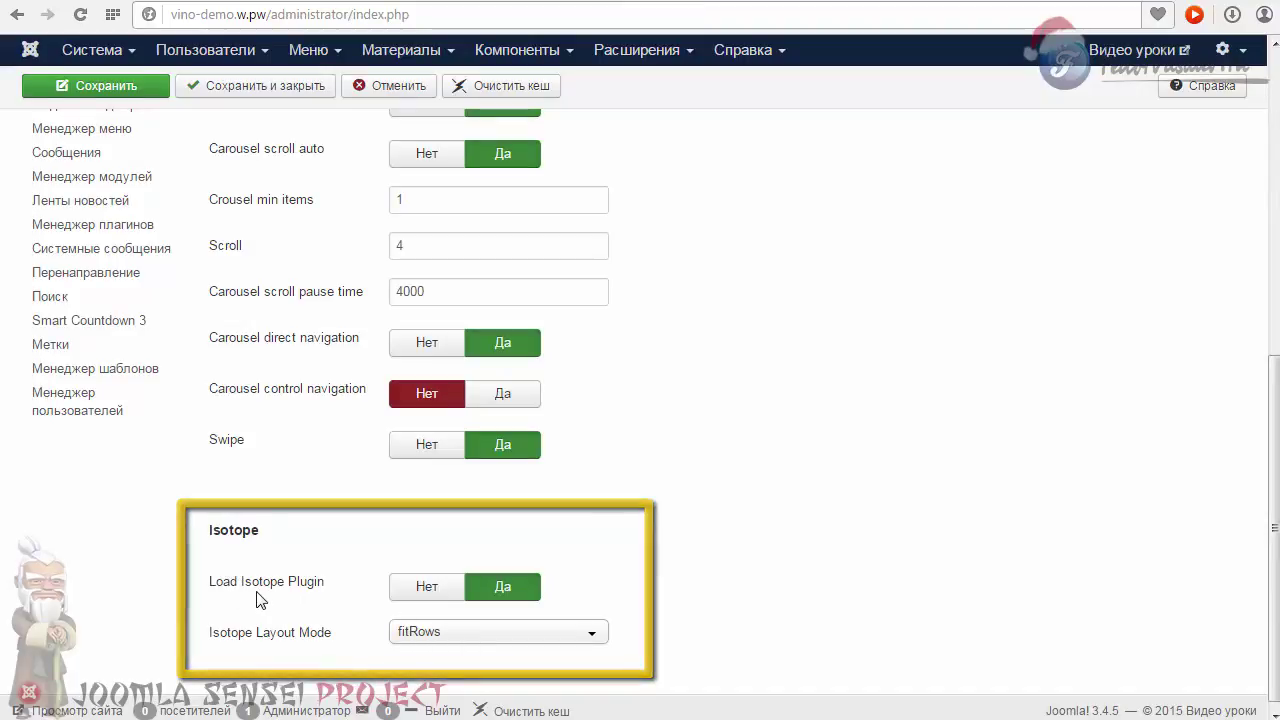
click(505, 588)
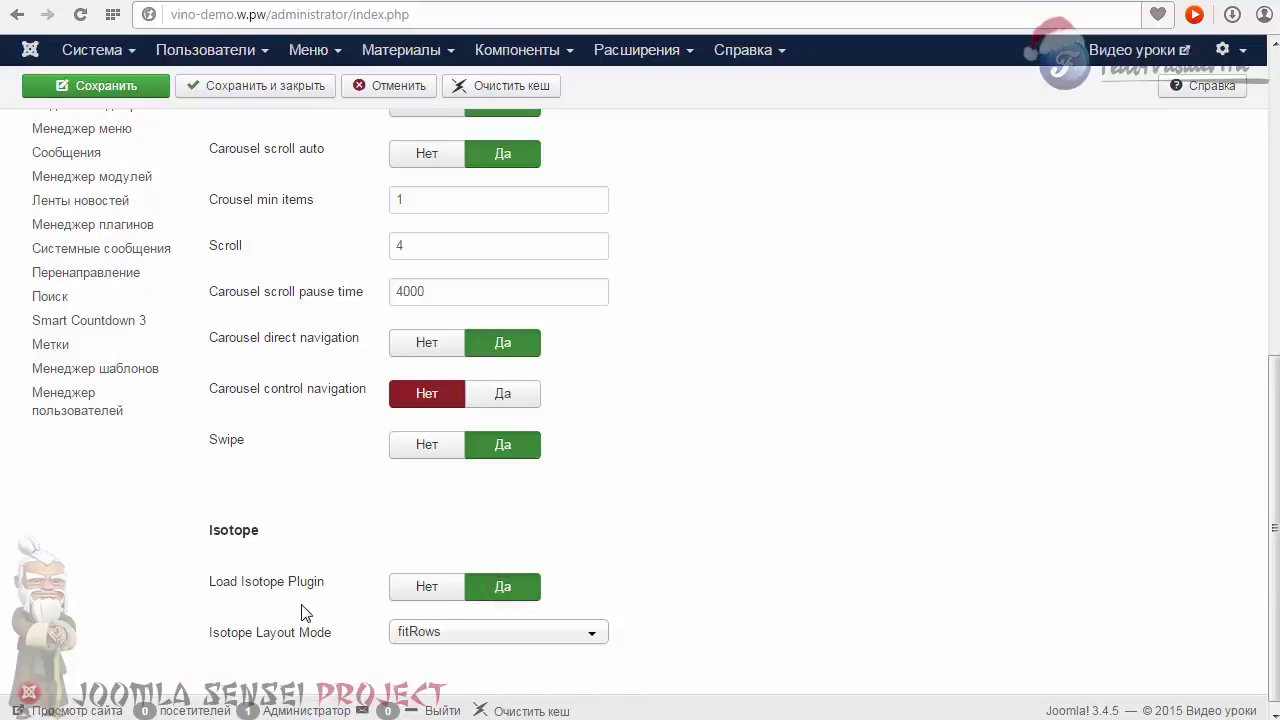
scroll(732, 605, down, 1)
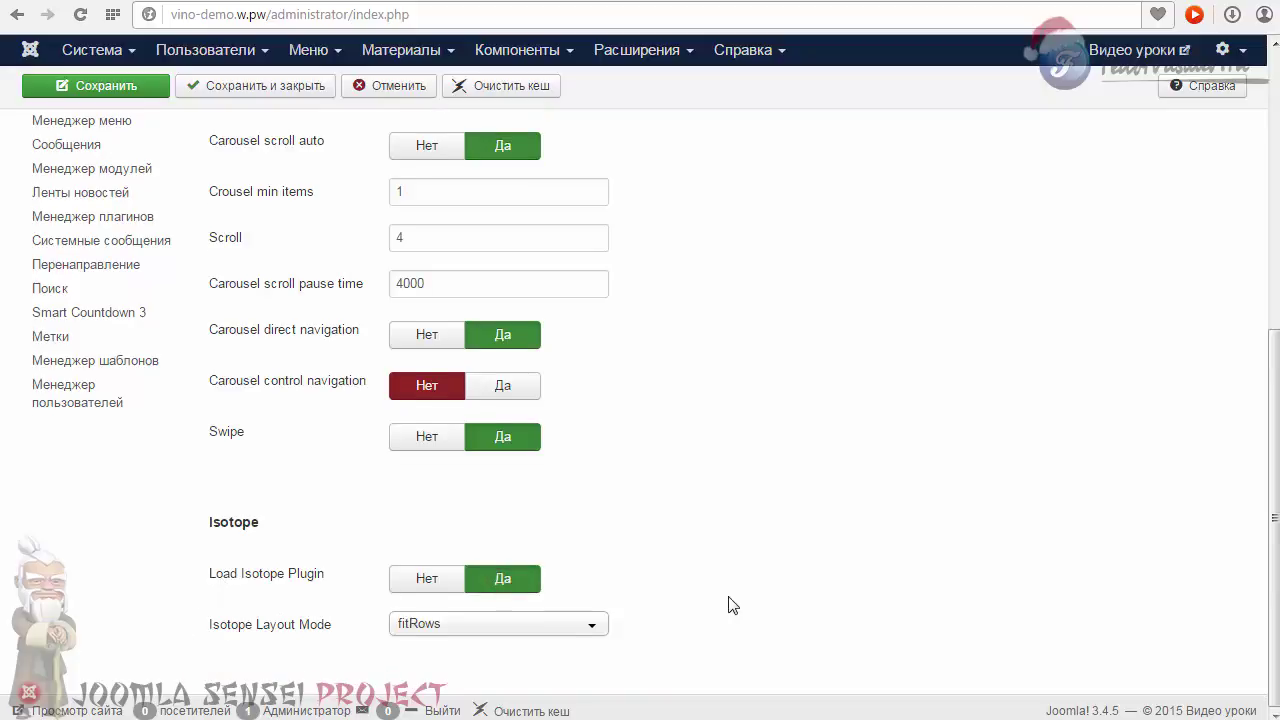
click(542, 628)
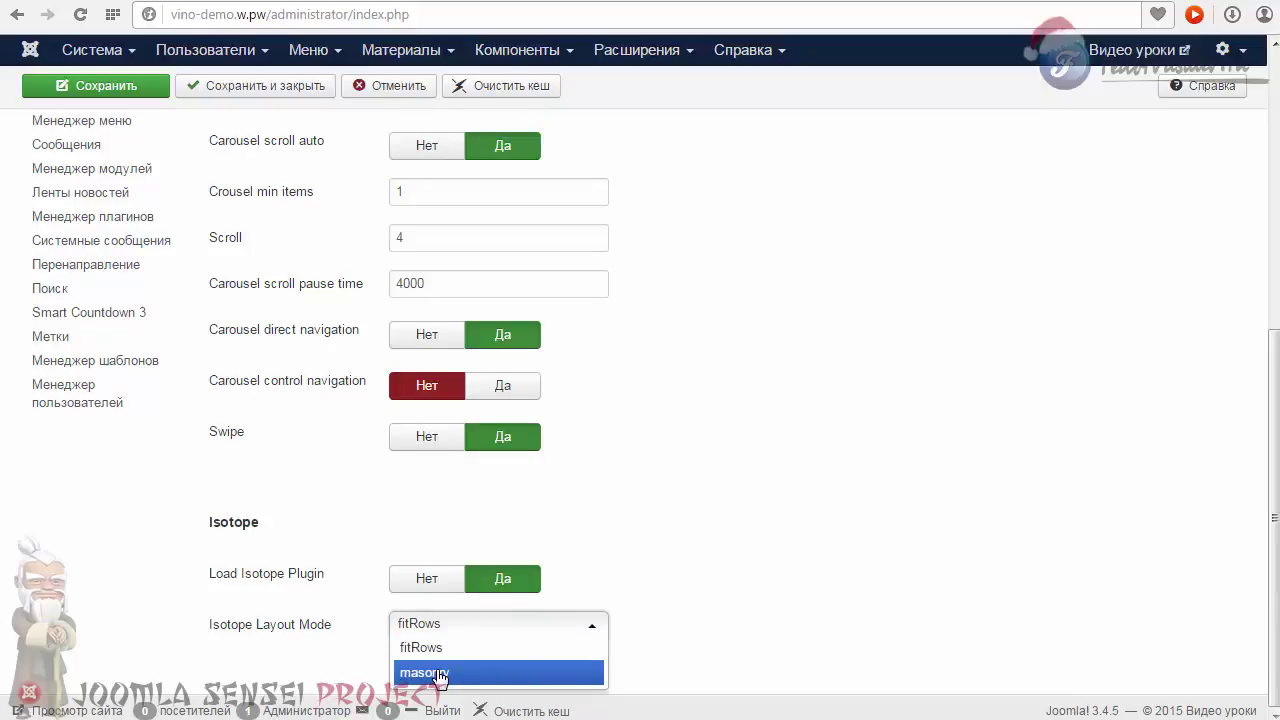
click(351, 660)
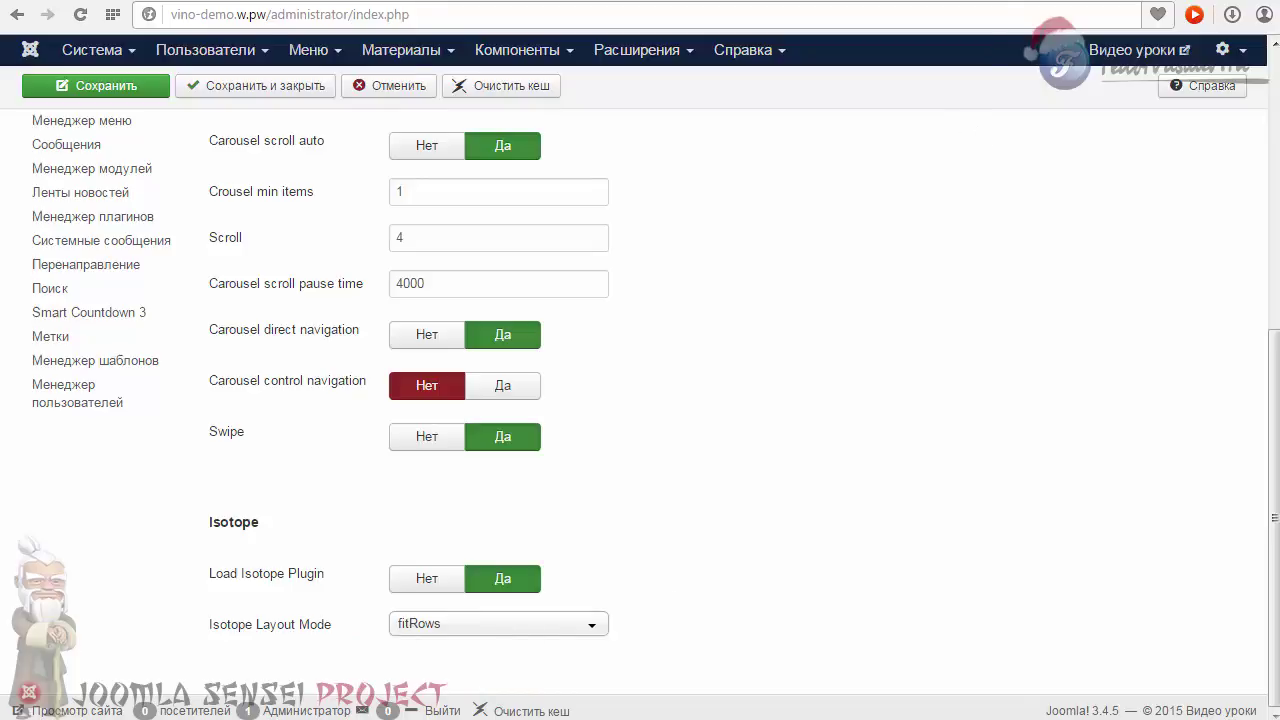
Compare the component's Isotope Layout Mode choices with the modes listed on the Isotope website's Layout modes page.
key(ctrl+Tab)
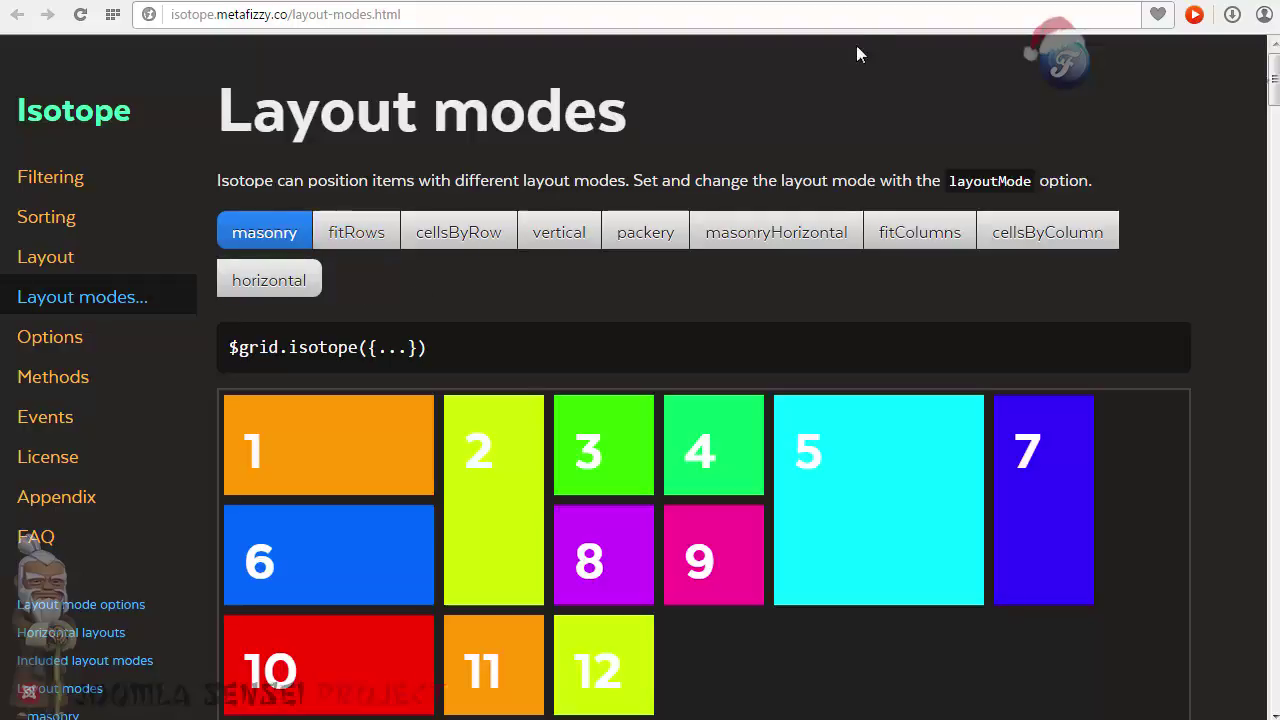
click(709, 3)
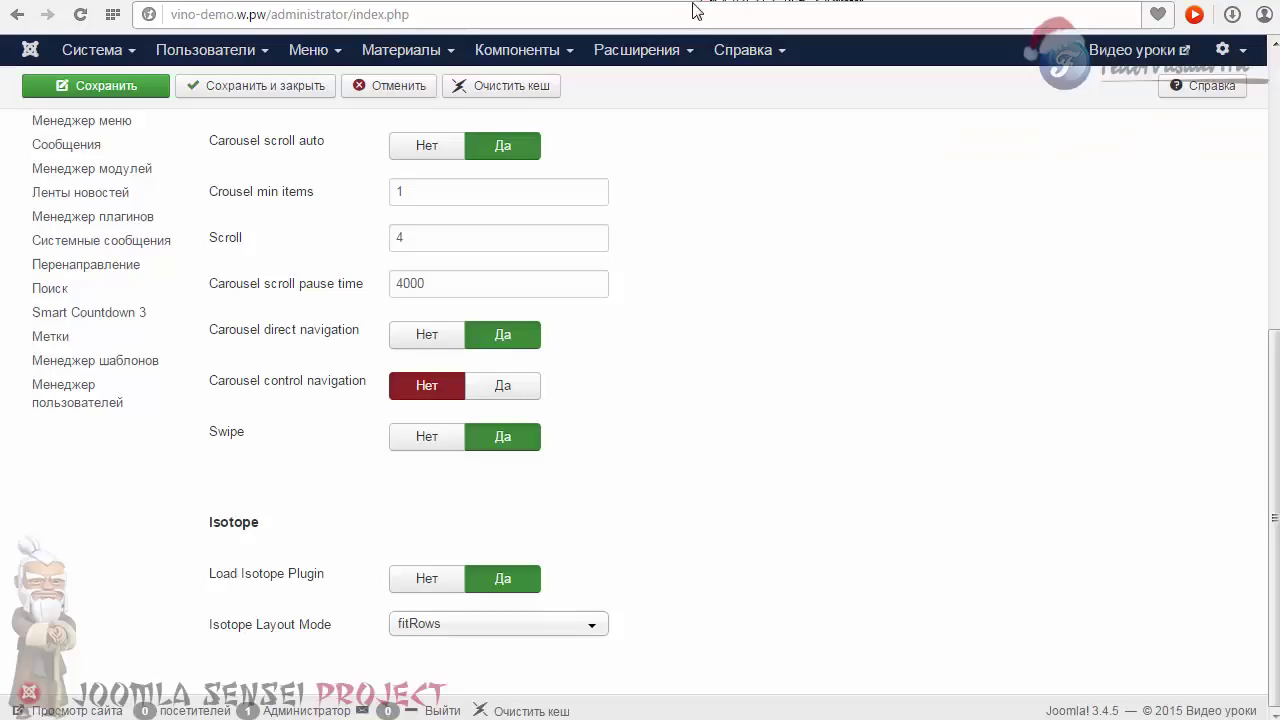
click(412, 624)
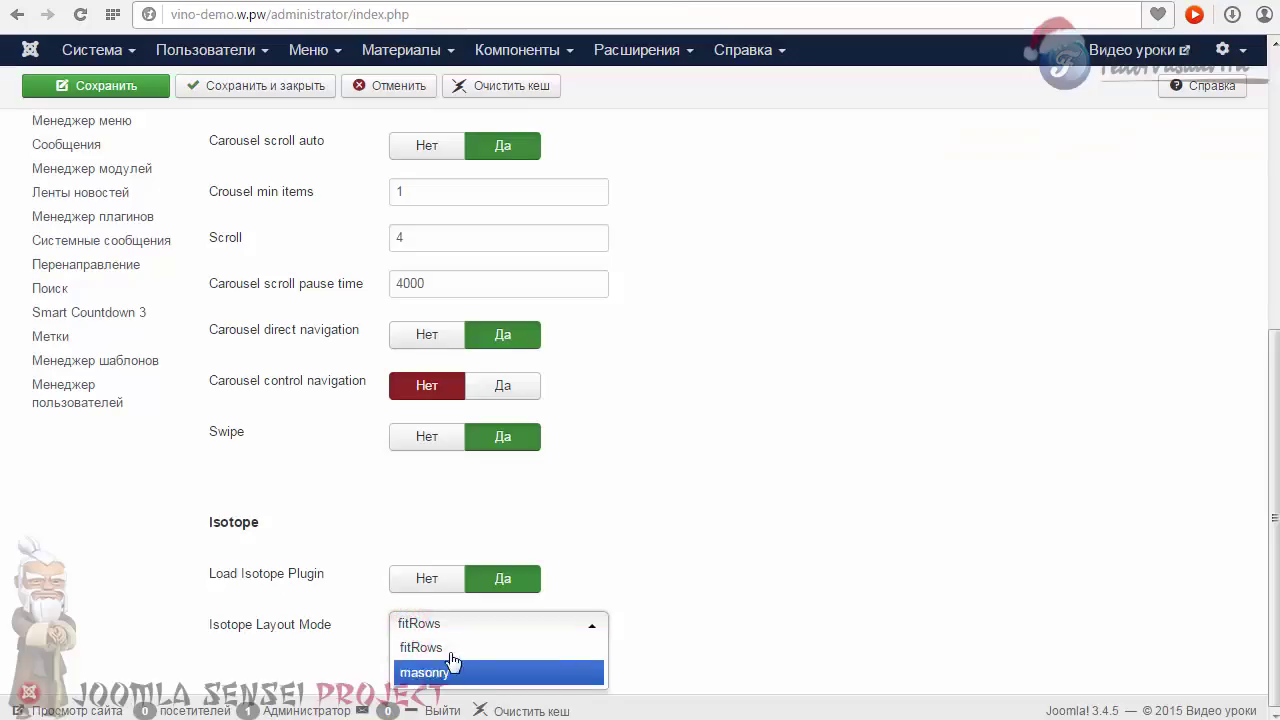
click(778, 614)
click(1040, 3)
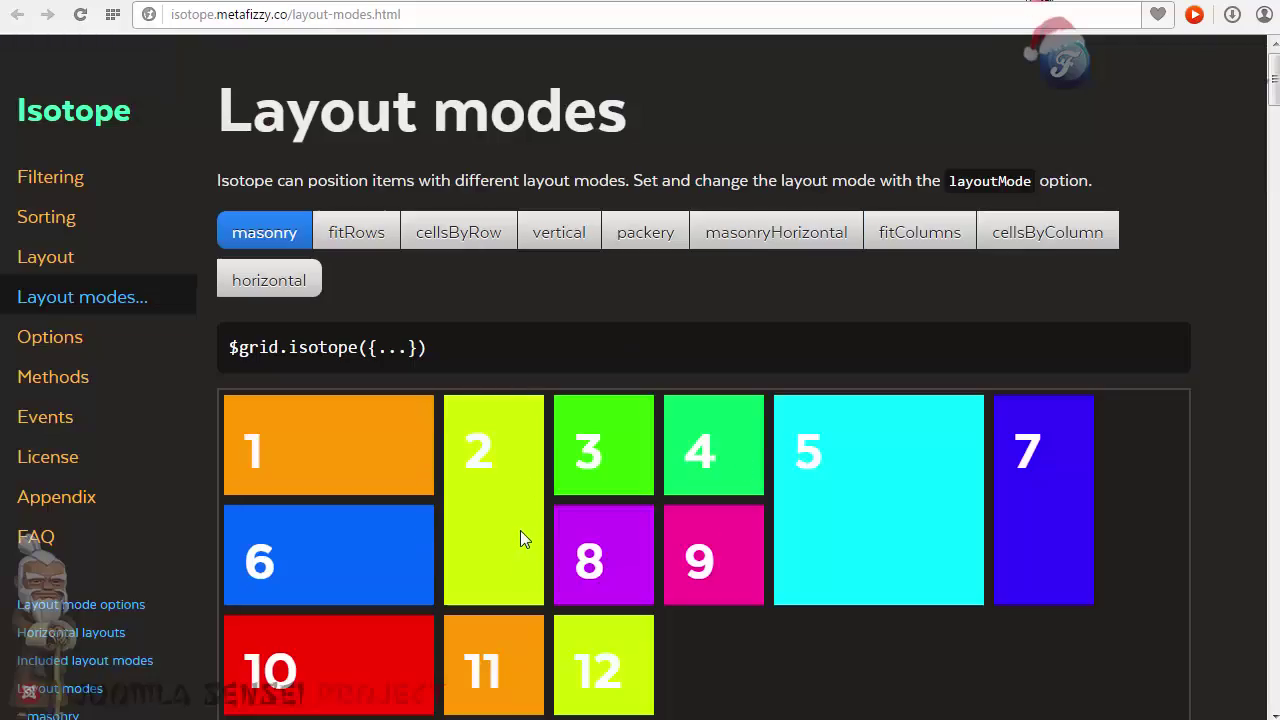
Preview the fitRows layout in the Isotope demo grid and compare it with masonry.
click(340, 232)
scroll(391, 414, down, 2)
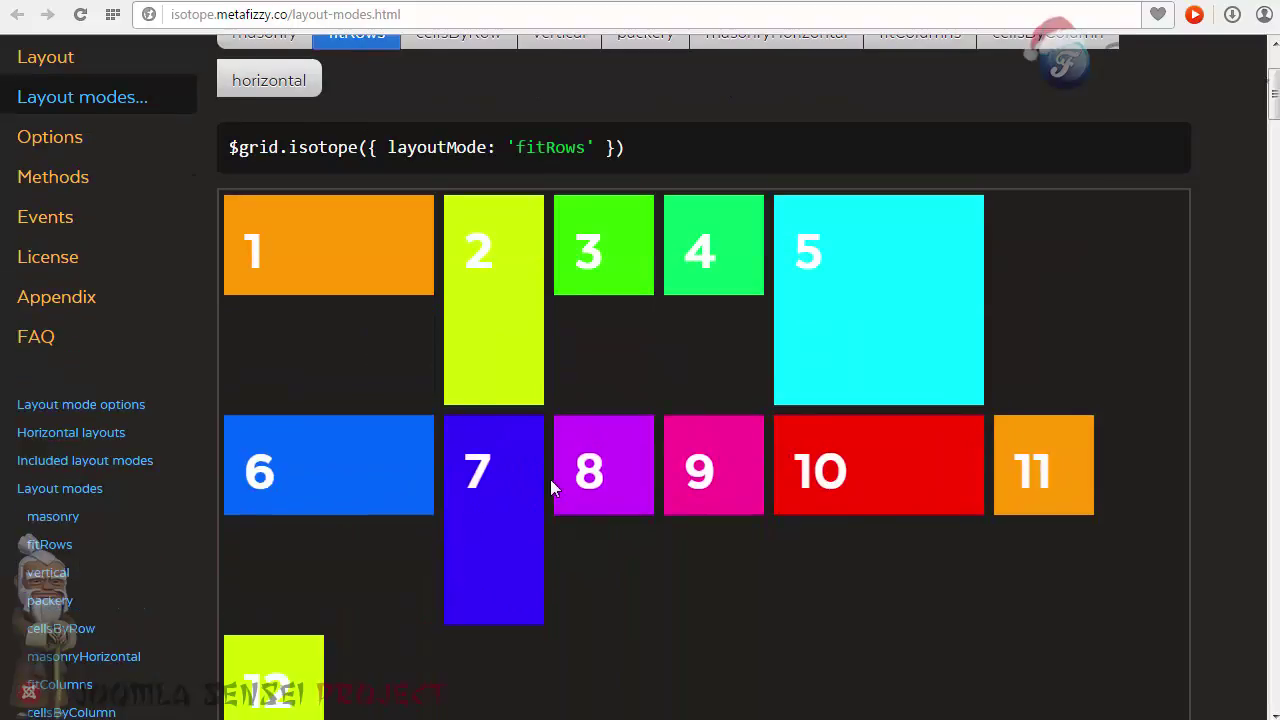
scroll(550, 479, up, 1)
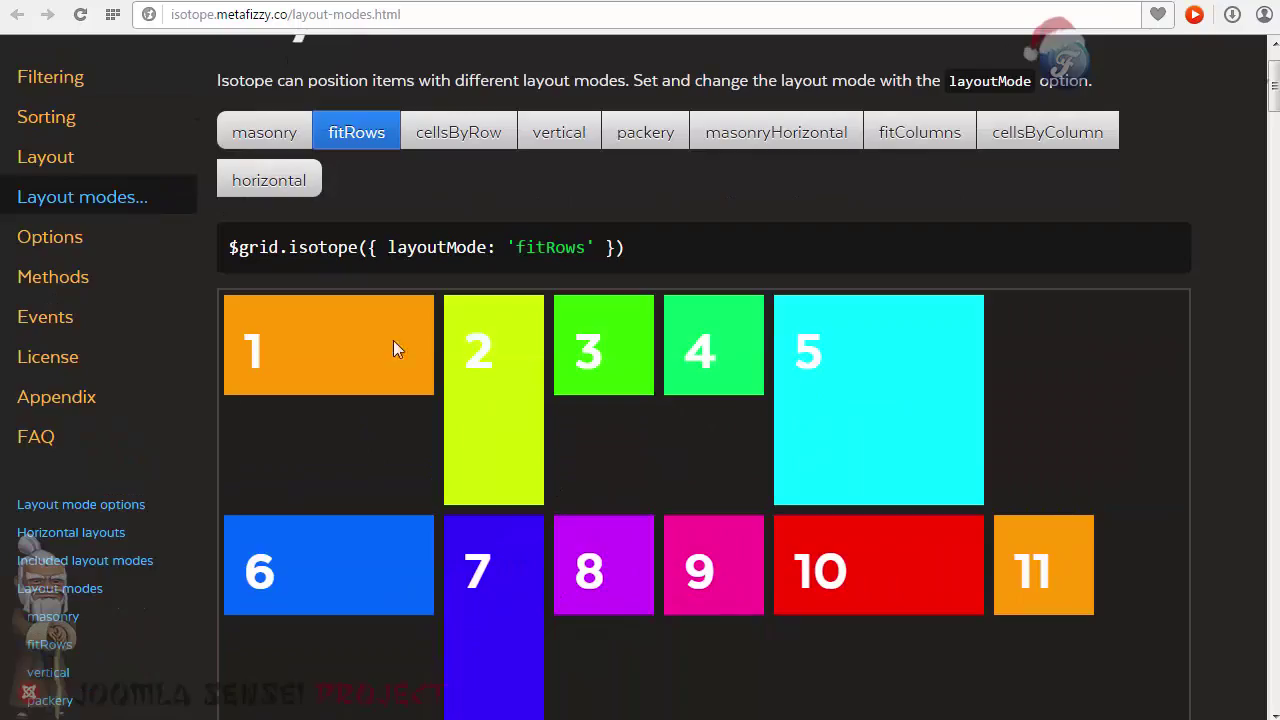
click(258, 135)
click(340, 133)
scroll(400, 245, up, 1)
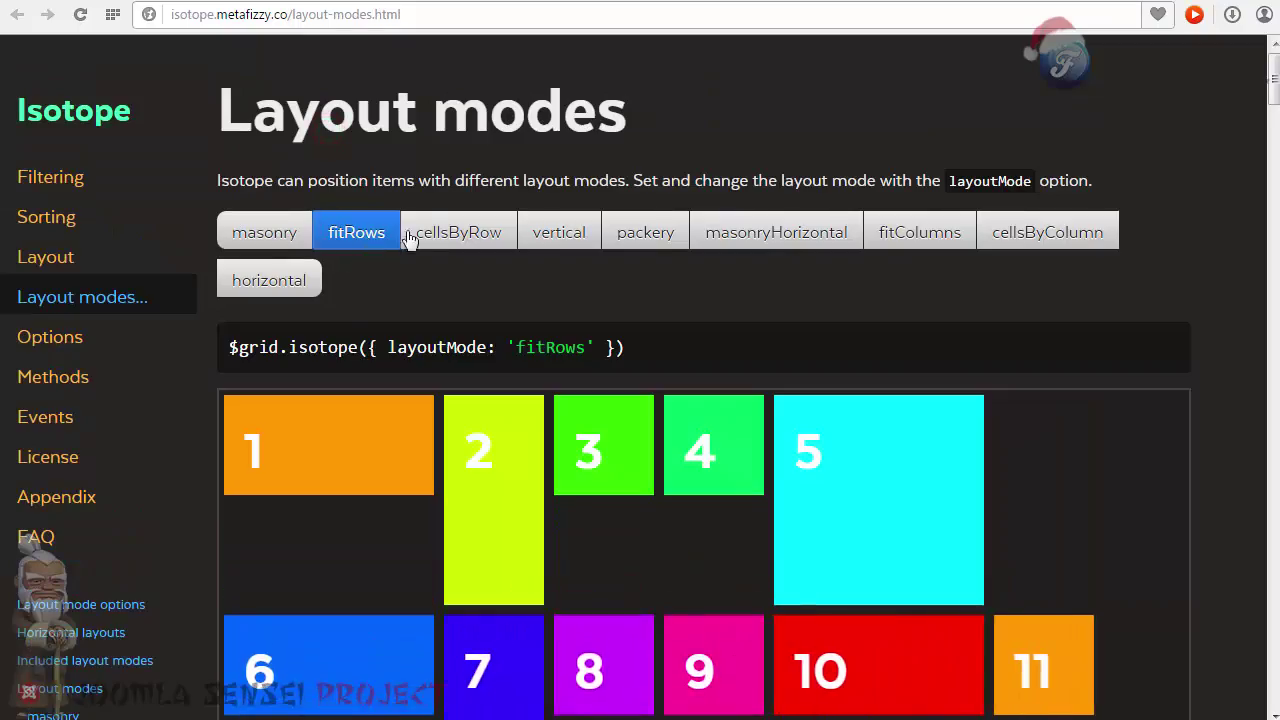
Preview the cellsByRow, vertical, packery, masonryHorizontal, fitColumns and cellsByColumn layouts in the Isotope demo grid.
click(458, 233)
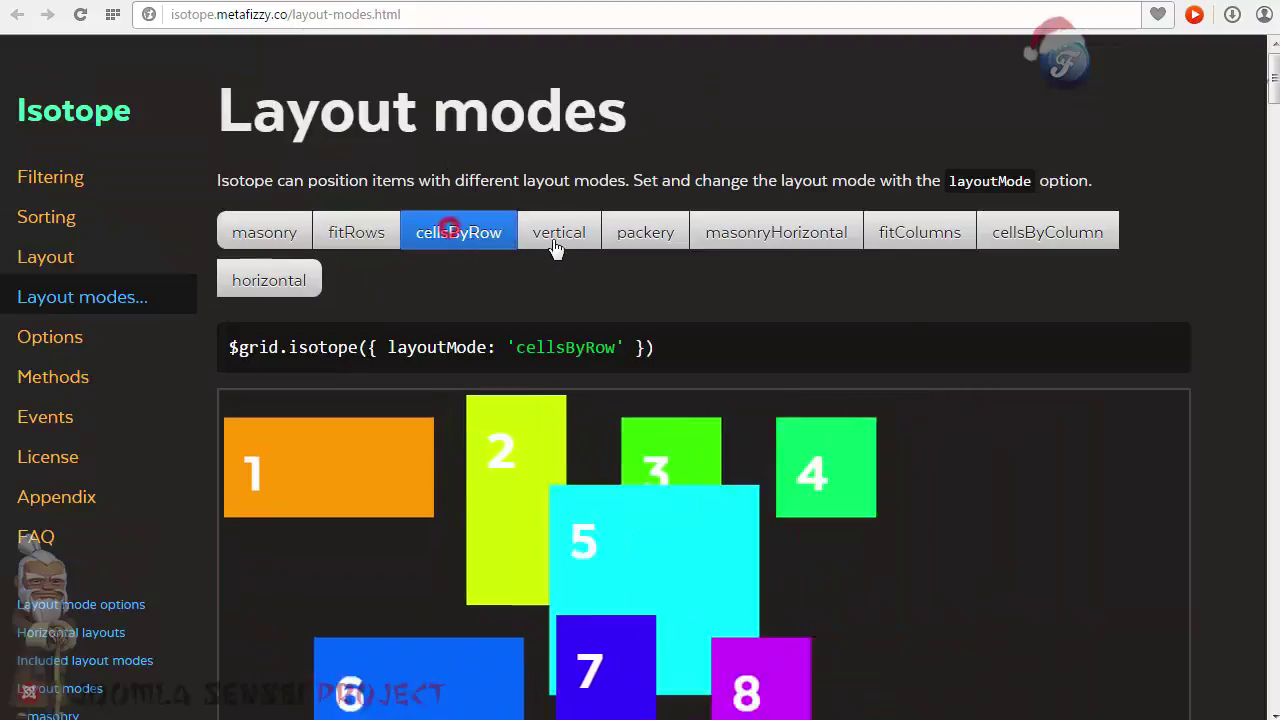
click(559, 236)
click(638, 236)
click(755, 232)
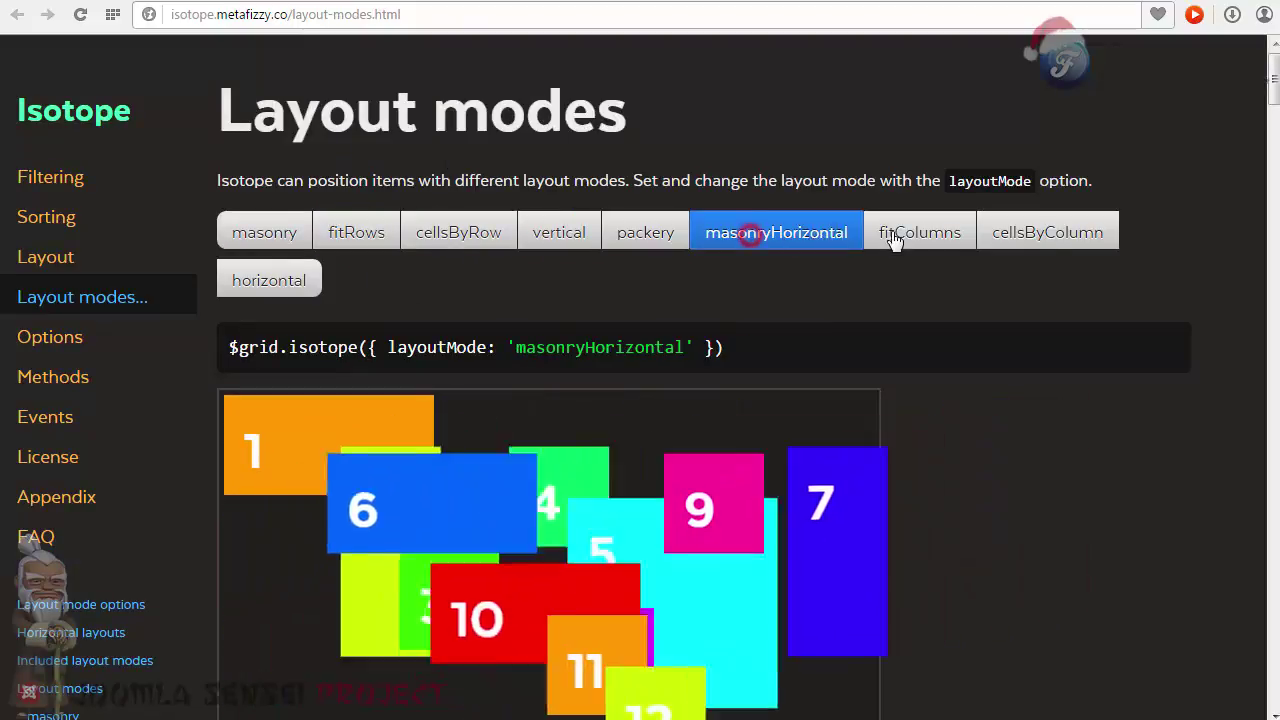
click(895, 232)
click(1024, 236)
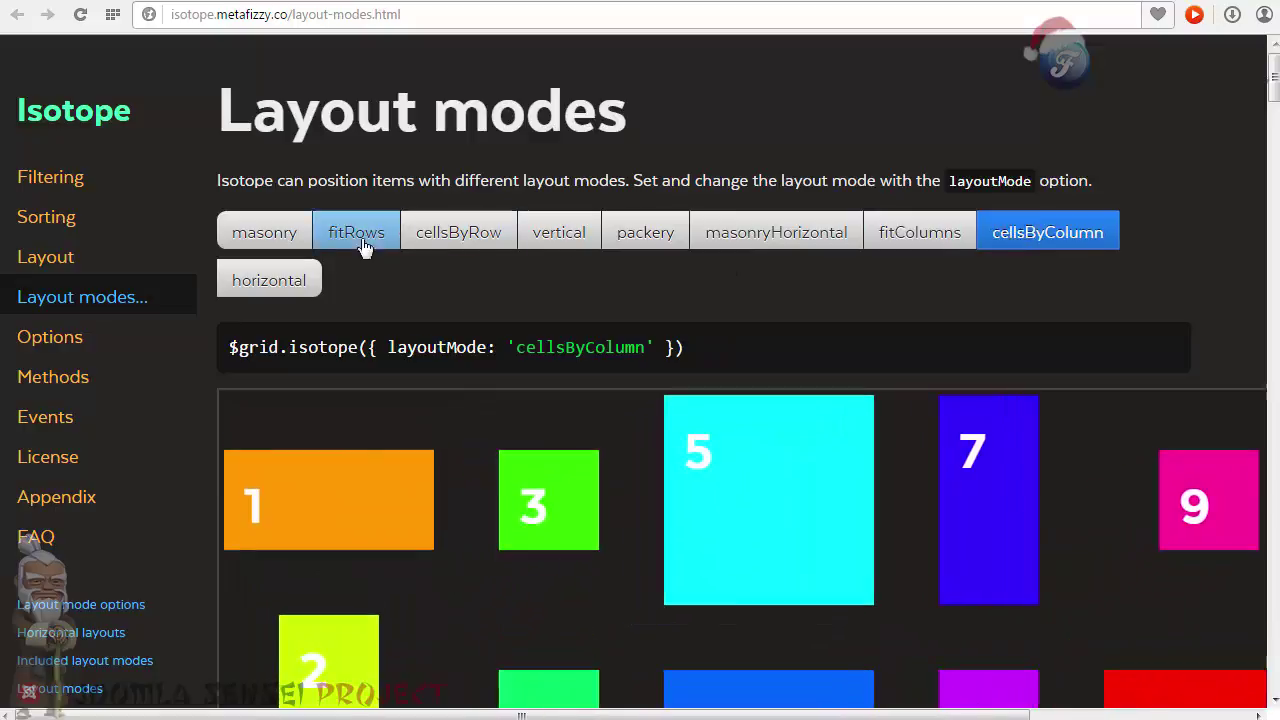
Alternate the Isotope demo grid between masonry and fitRows several times, ending on masonry.
click(240, 232)
click(322, 234)
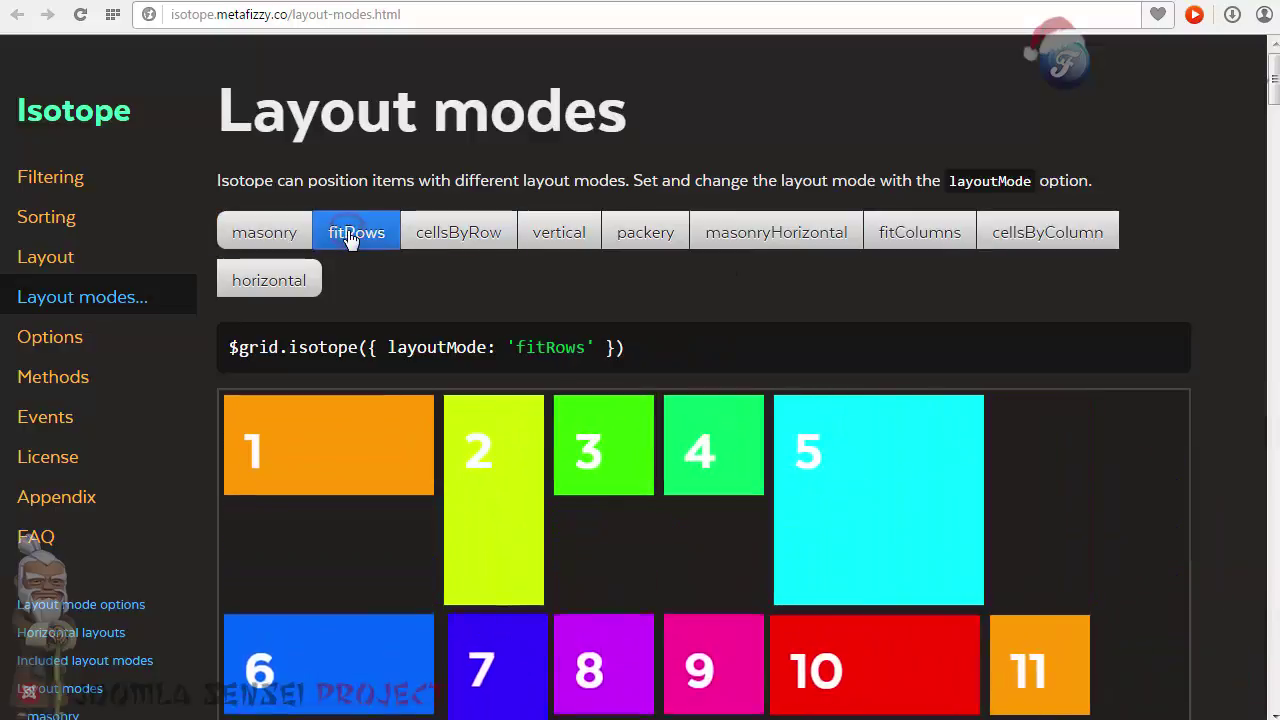
click(260, 234)
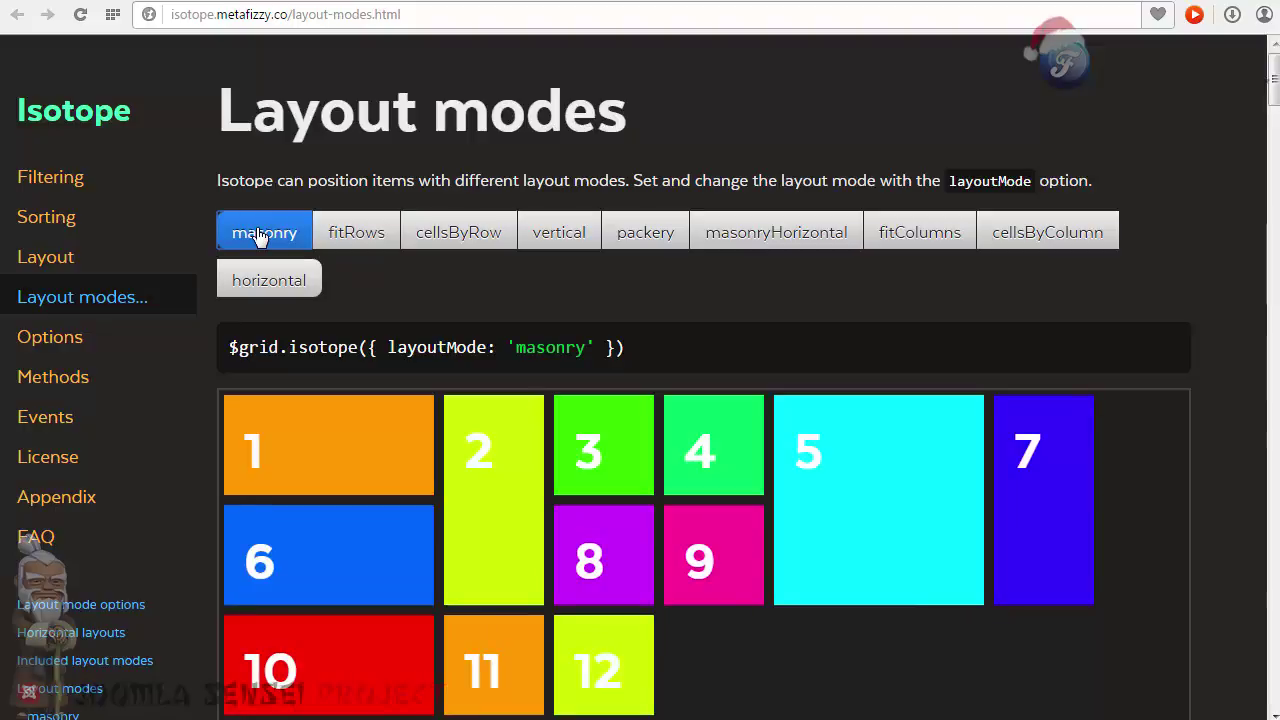
click(349, 248)
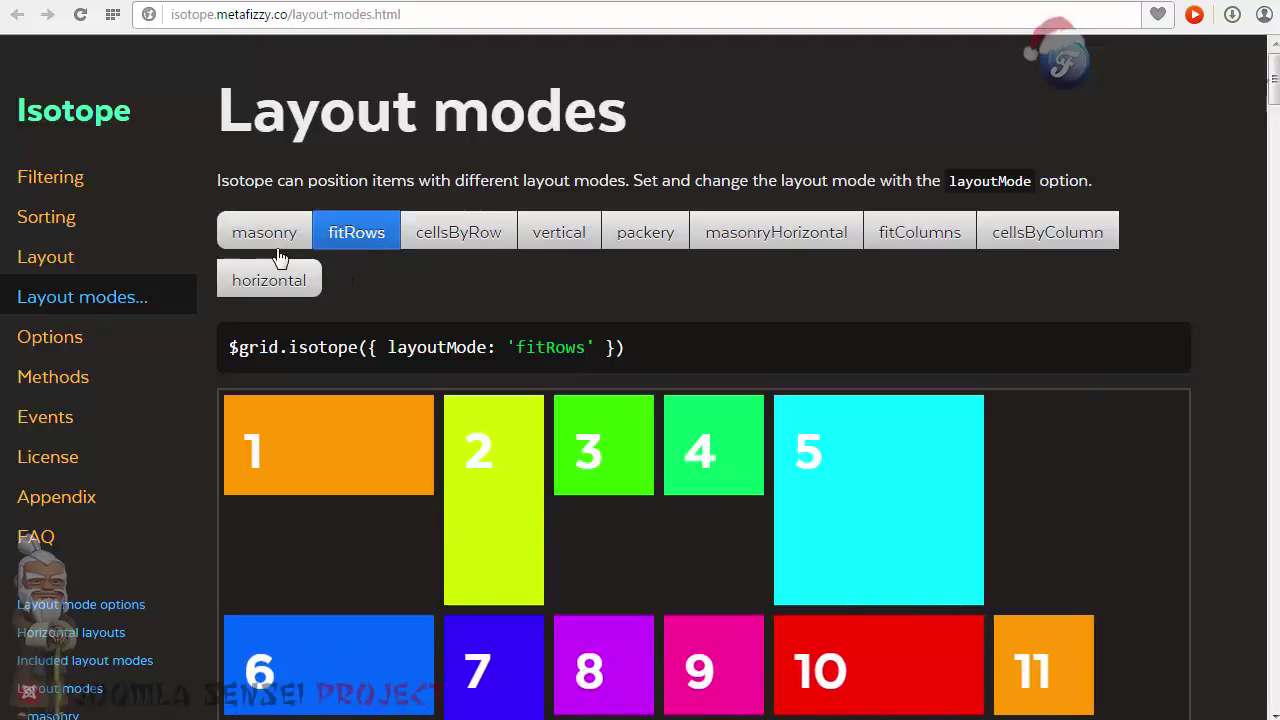
click(275, 240)
click(342, 235)
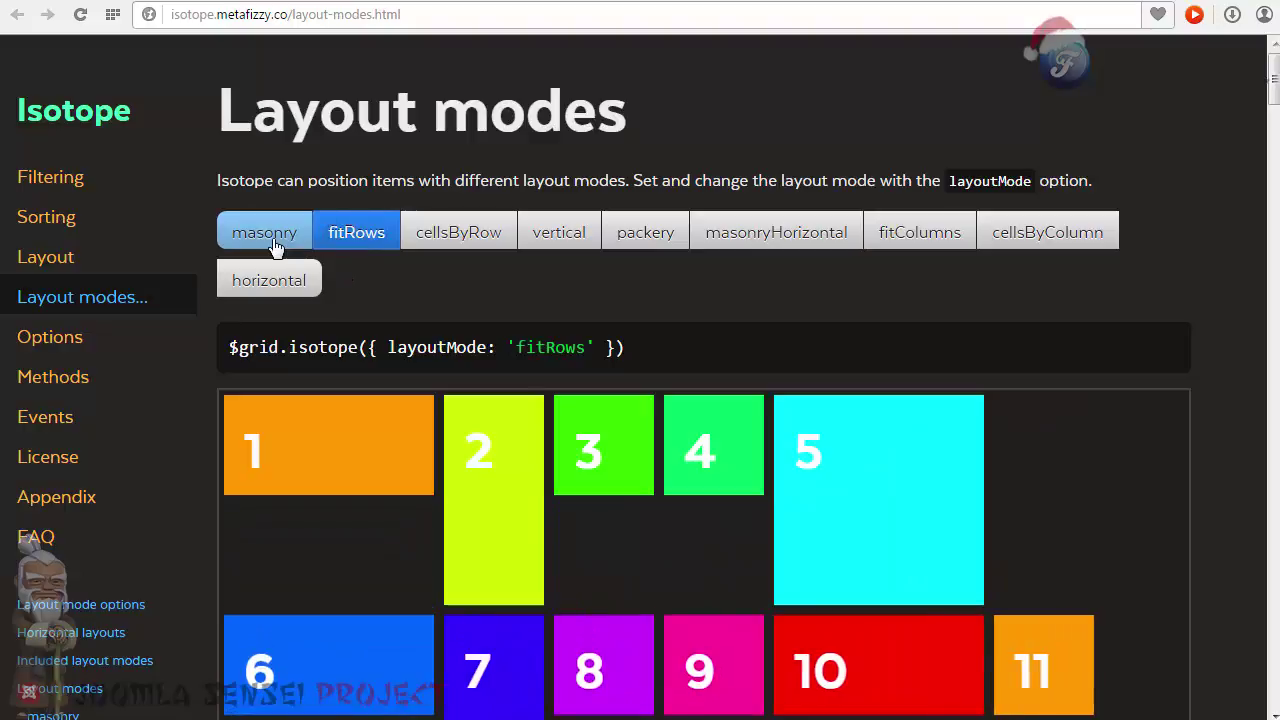
click(256, 234)
click(341, 240)
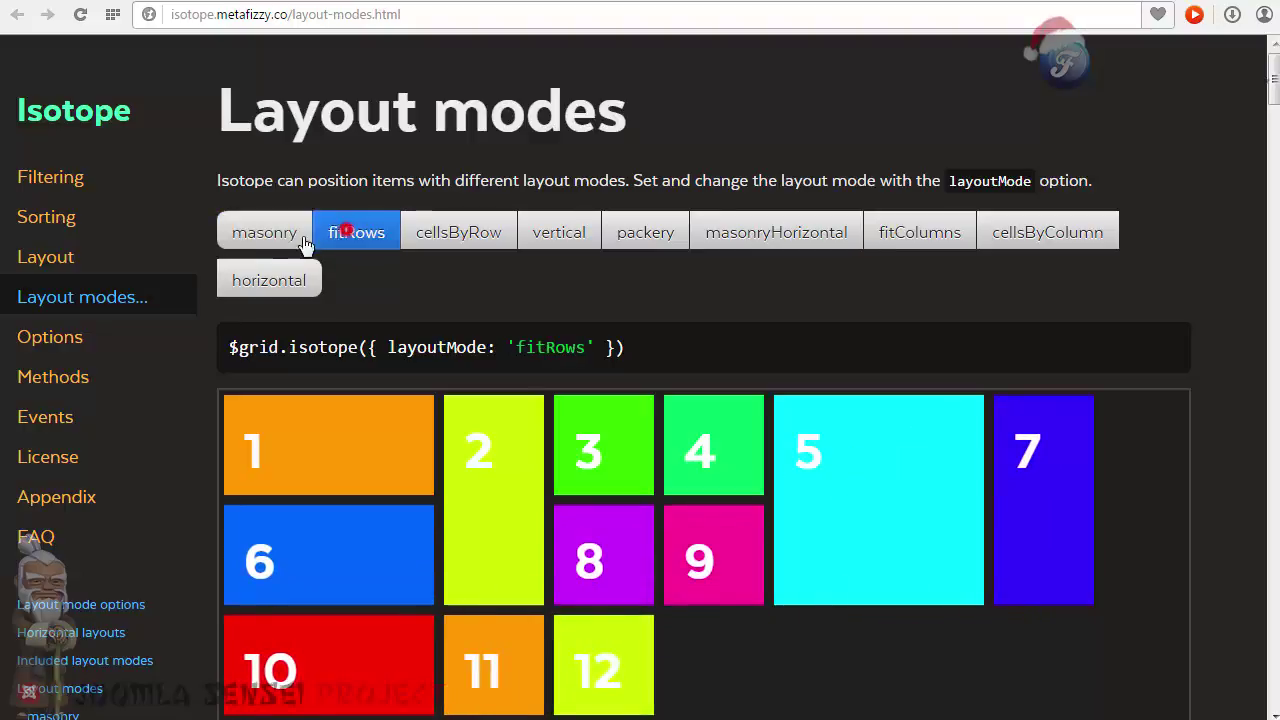
click(252, 240)
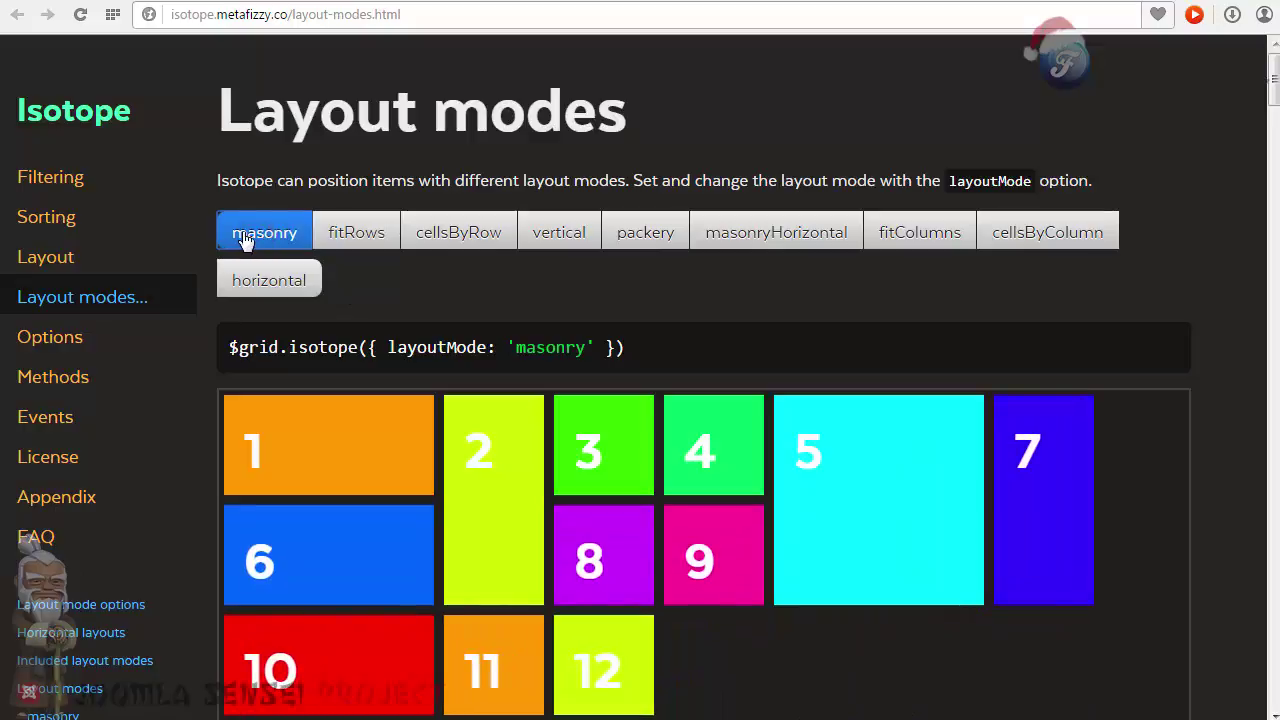
Set the component's Isotope Layout Mode to masonry and save the settings.
click(708, 2)
click(409, 626)
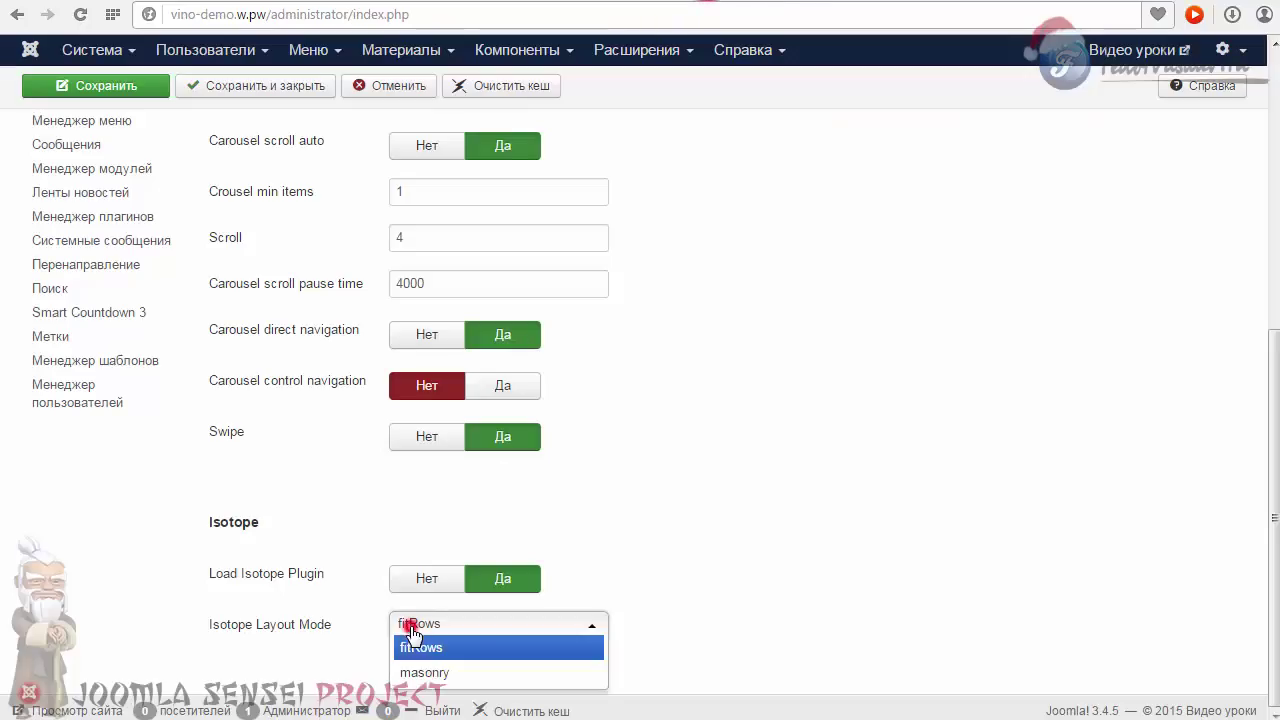
click(425, 672)
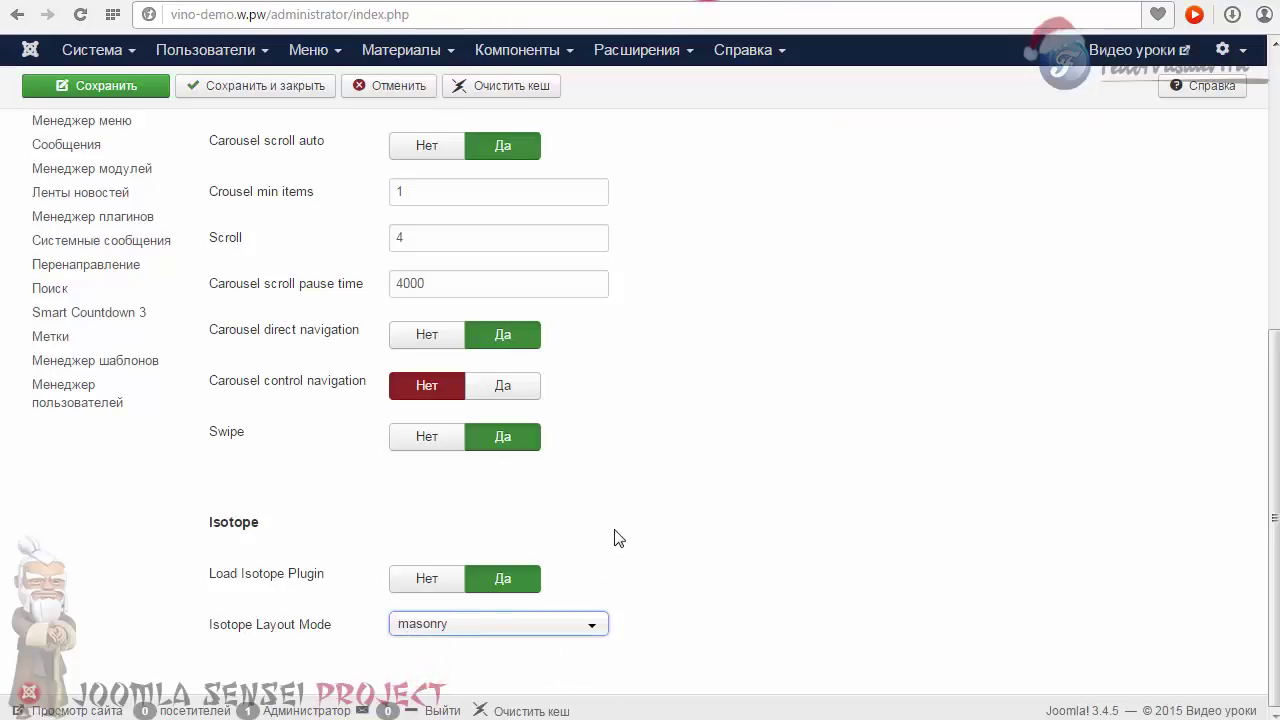
scroll(614, 538, up, 10)
click(104, 134)
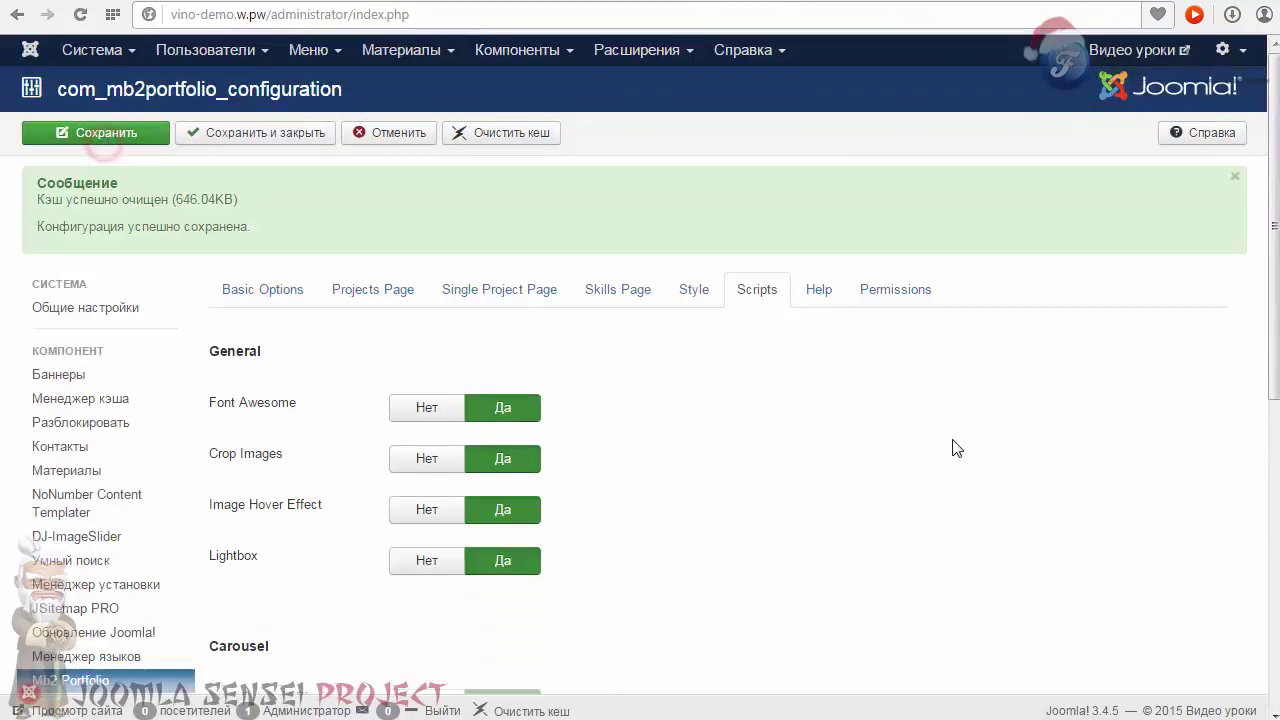
Look through the component's Help, Permissions and Basic Options settings and close the configuration without saving.
click(822, 297)
click(870, 298)
click(826, 298)
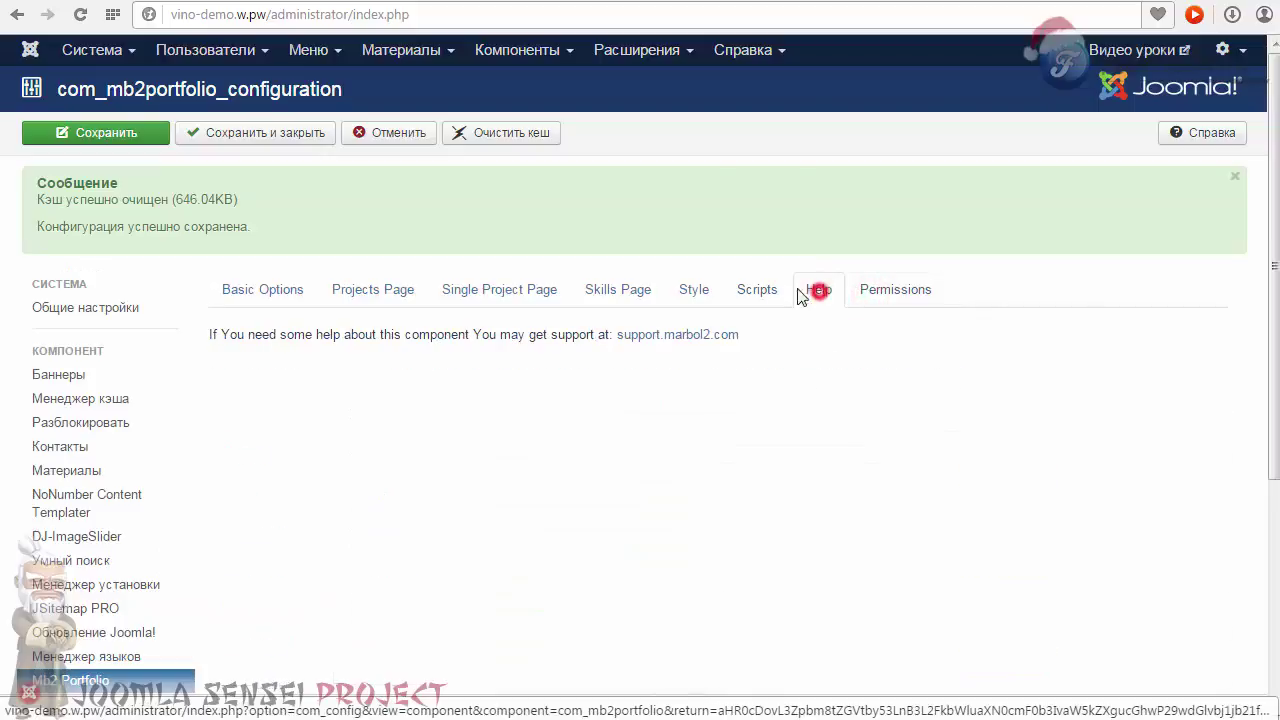
click(270, 295)
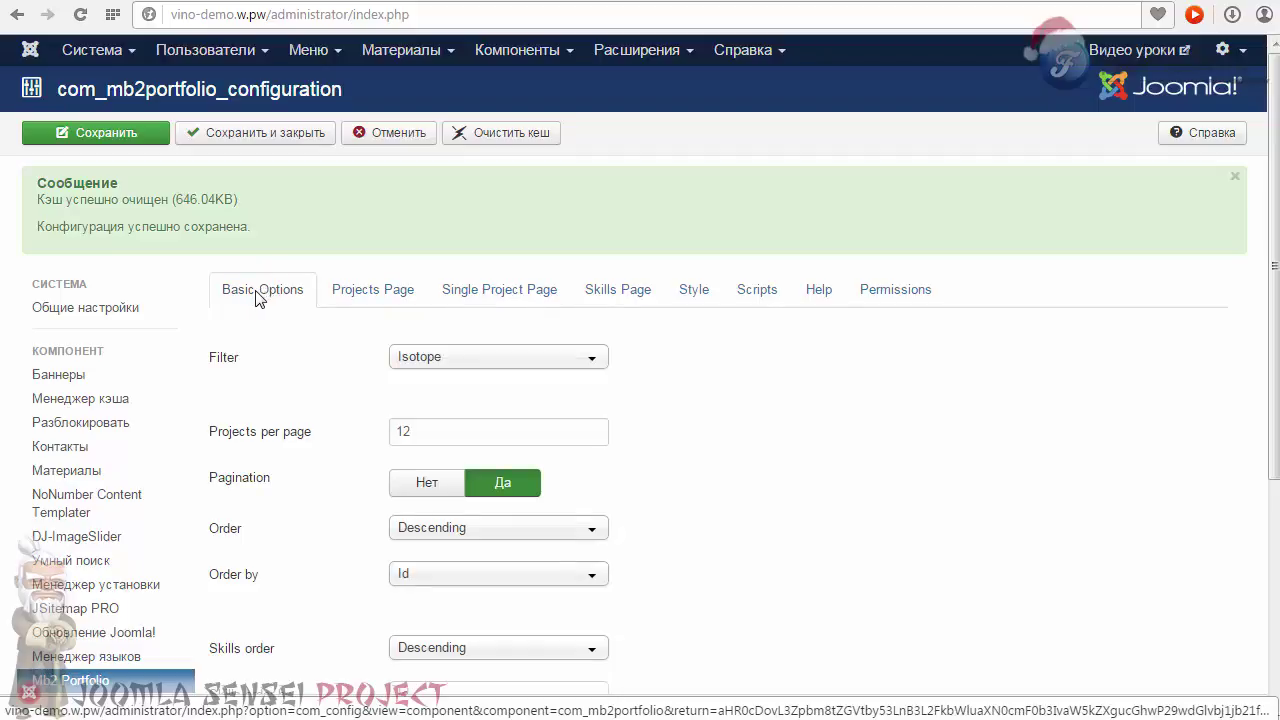
click(371, 140)
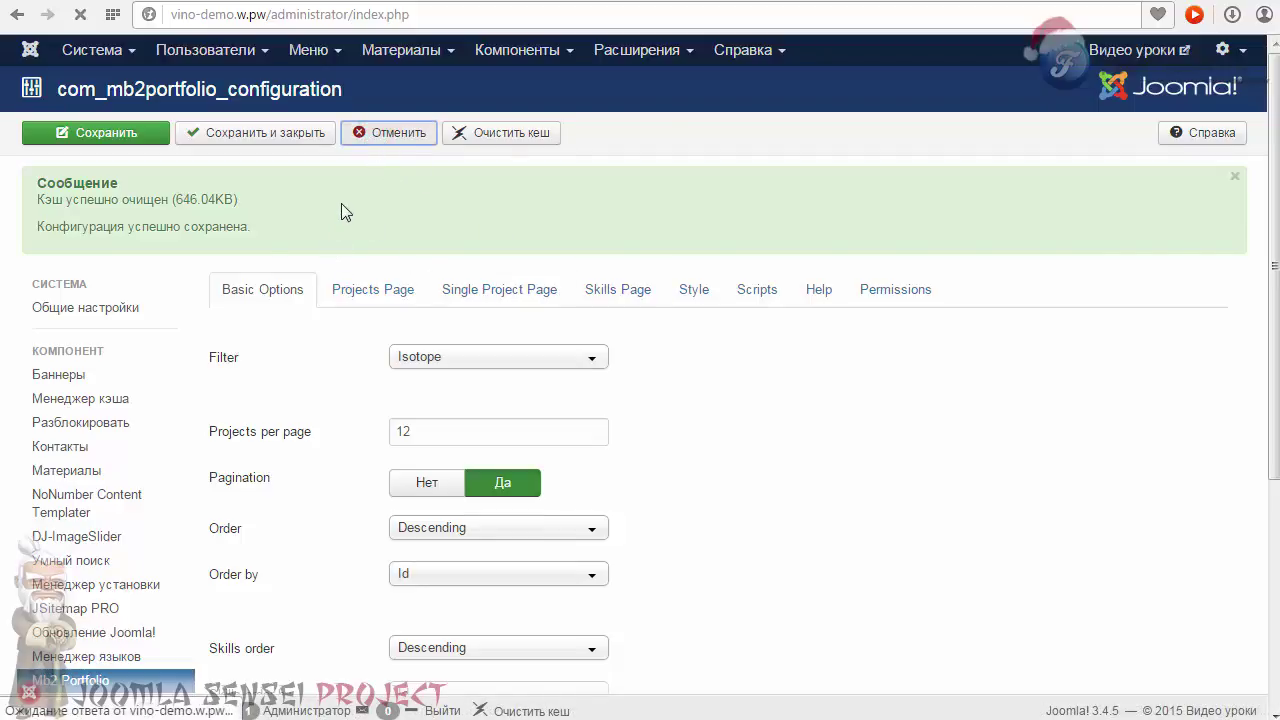
Open the Main Menu's list of items, and on the live site view the Портфолио page and return to the home page.
click(303, 51)
mouse_move(323, 160)
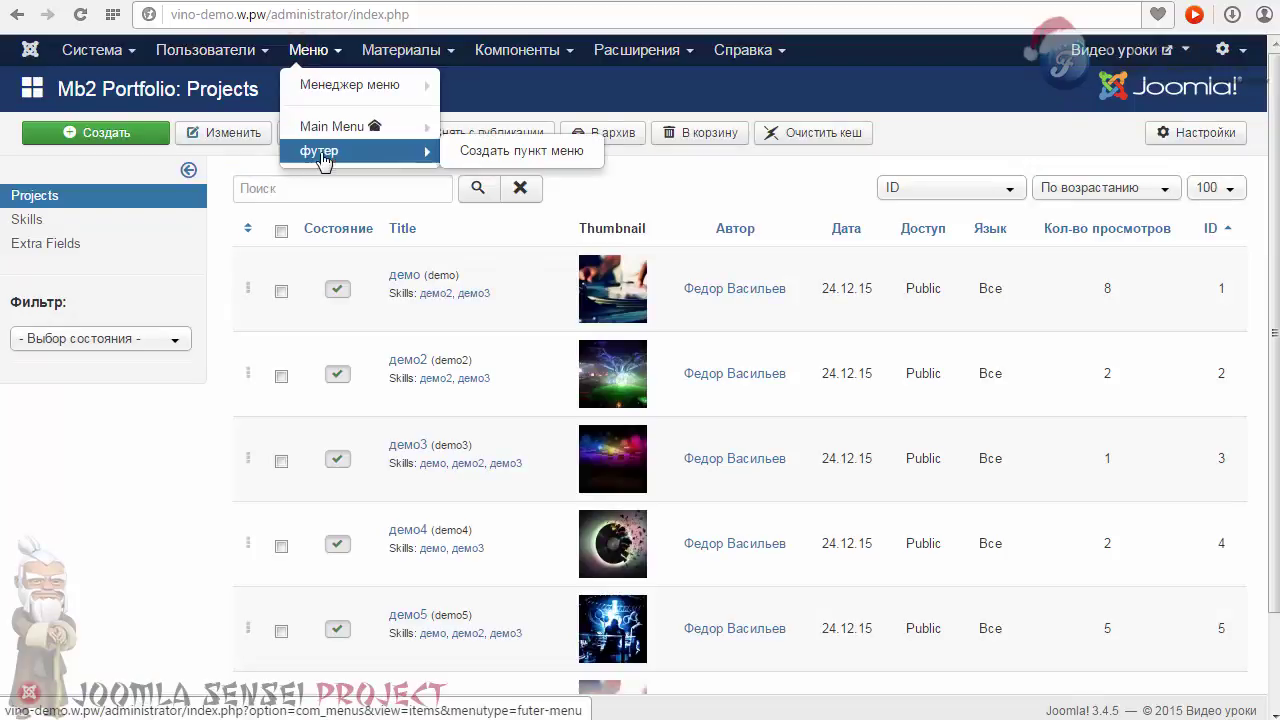
click(760, 3)
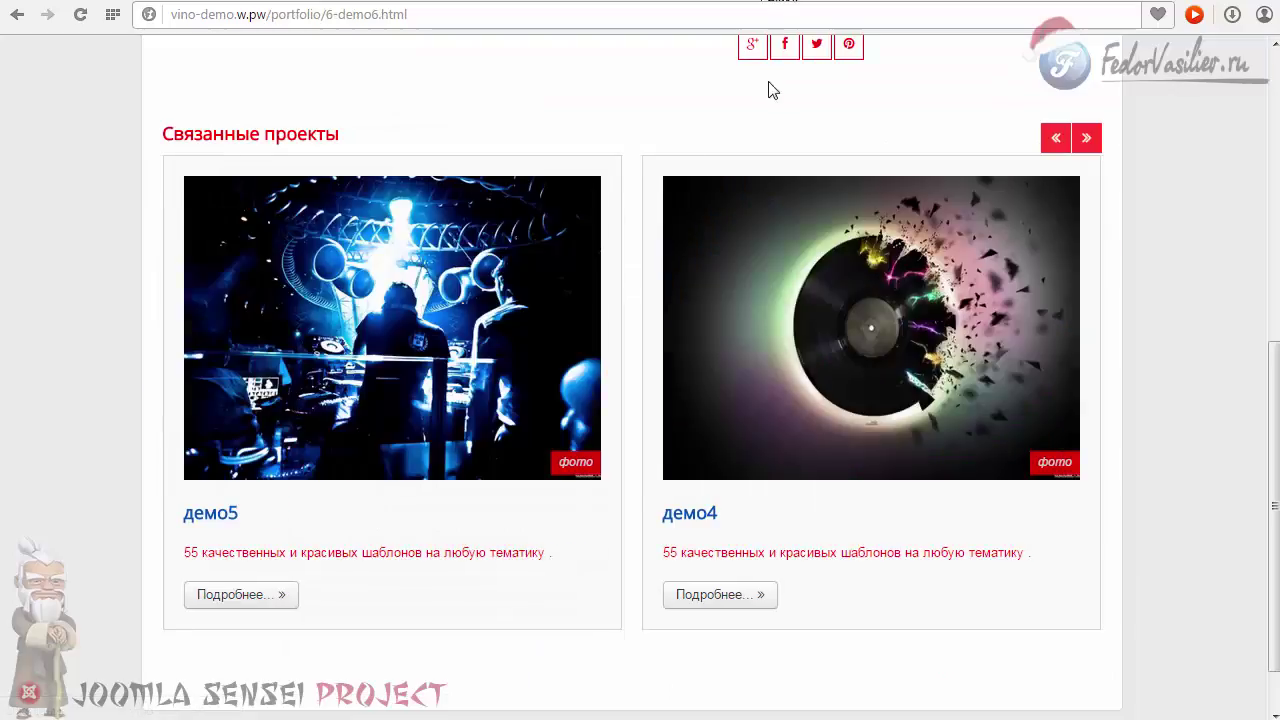
scroll(274, 246, up, 6)
click(266, 104)
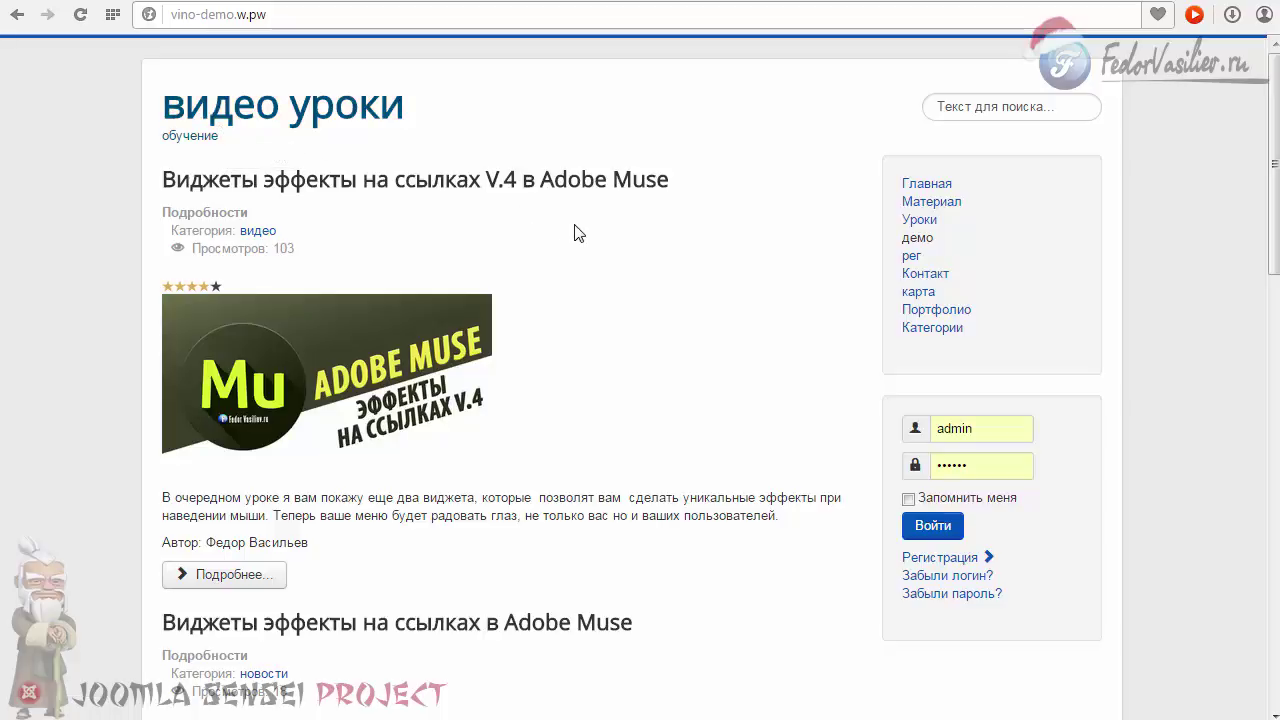
click(912, 318)
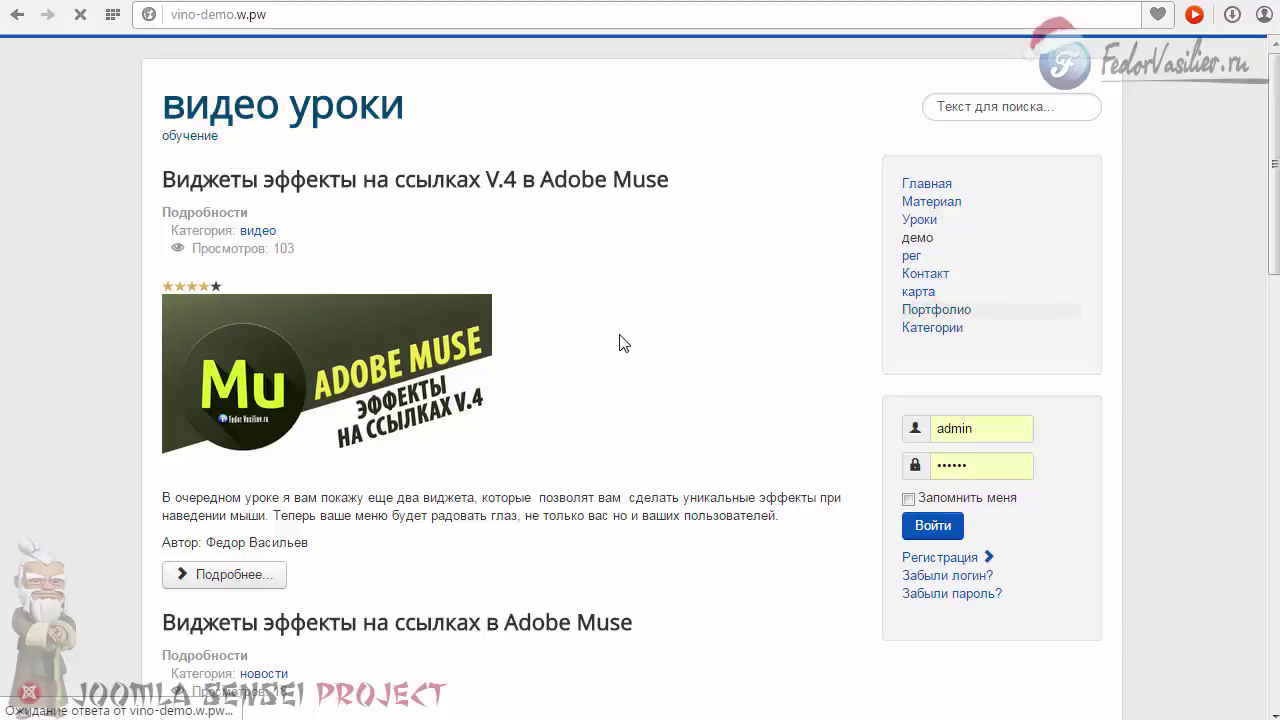
scroll(829, 374, down, 3)
scroll(440, 300, up, 3)
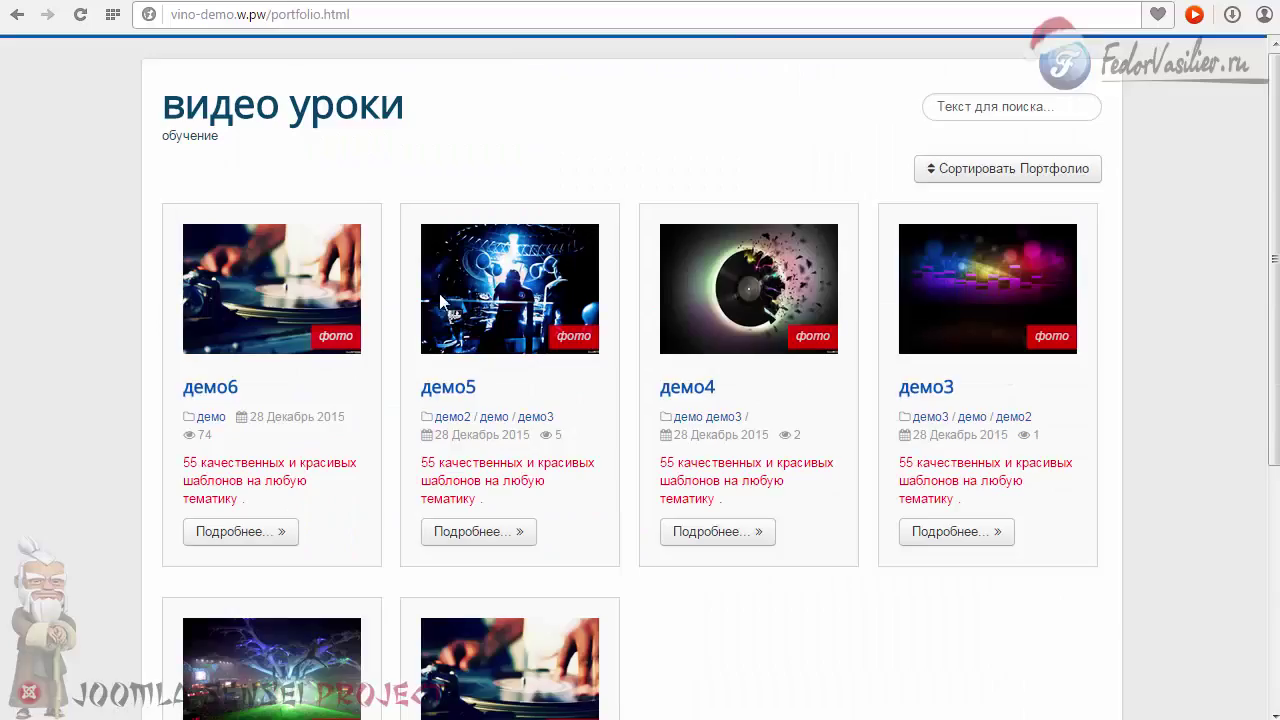
click(14, 18)
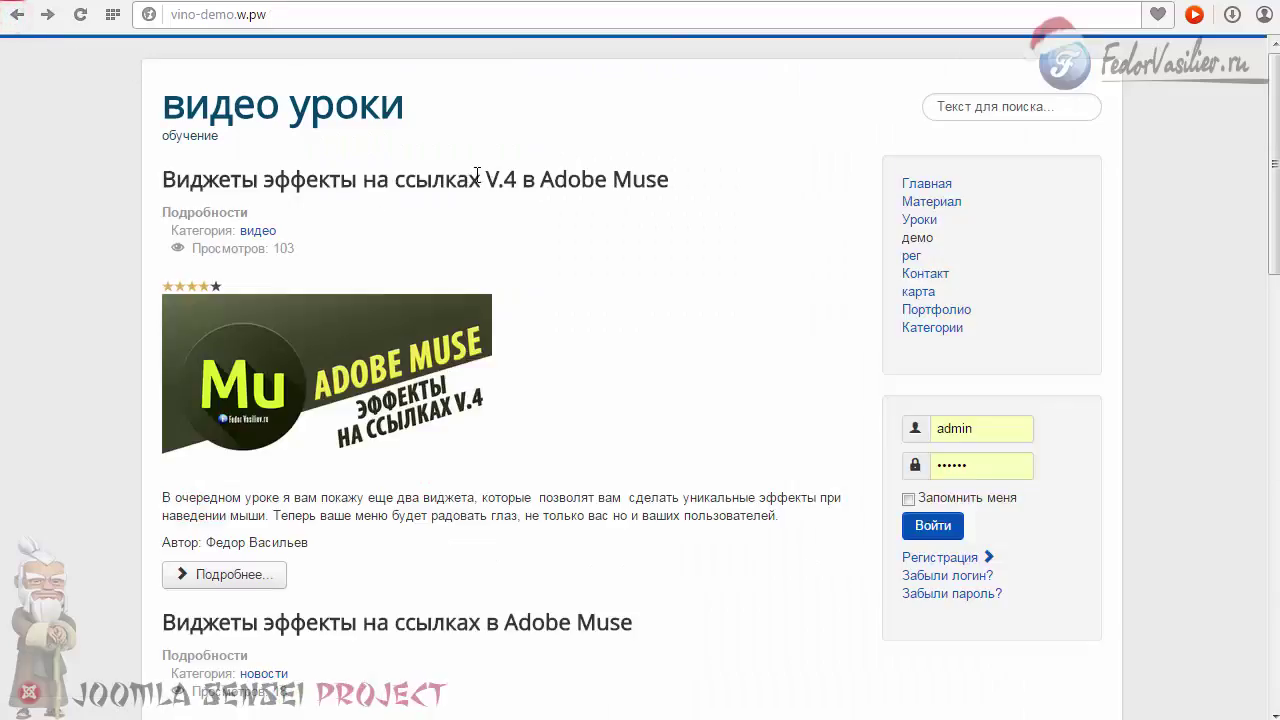
View the site's Категории page, look through the projects of the демо2 category and return to the category list.
click(930, 327)
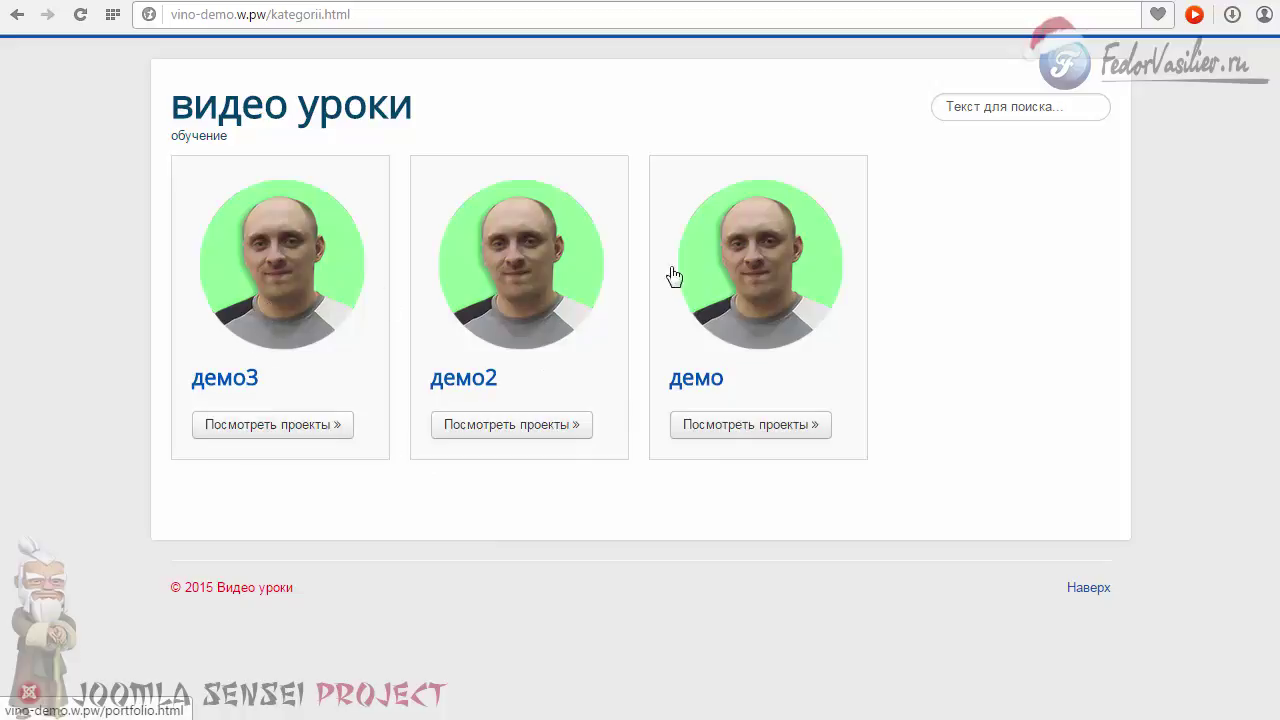
click(520, 422)
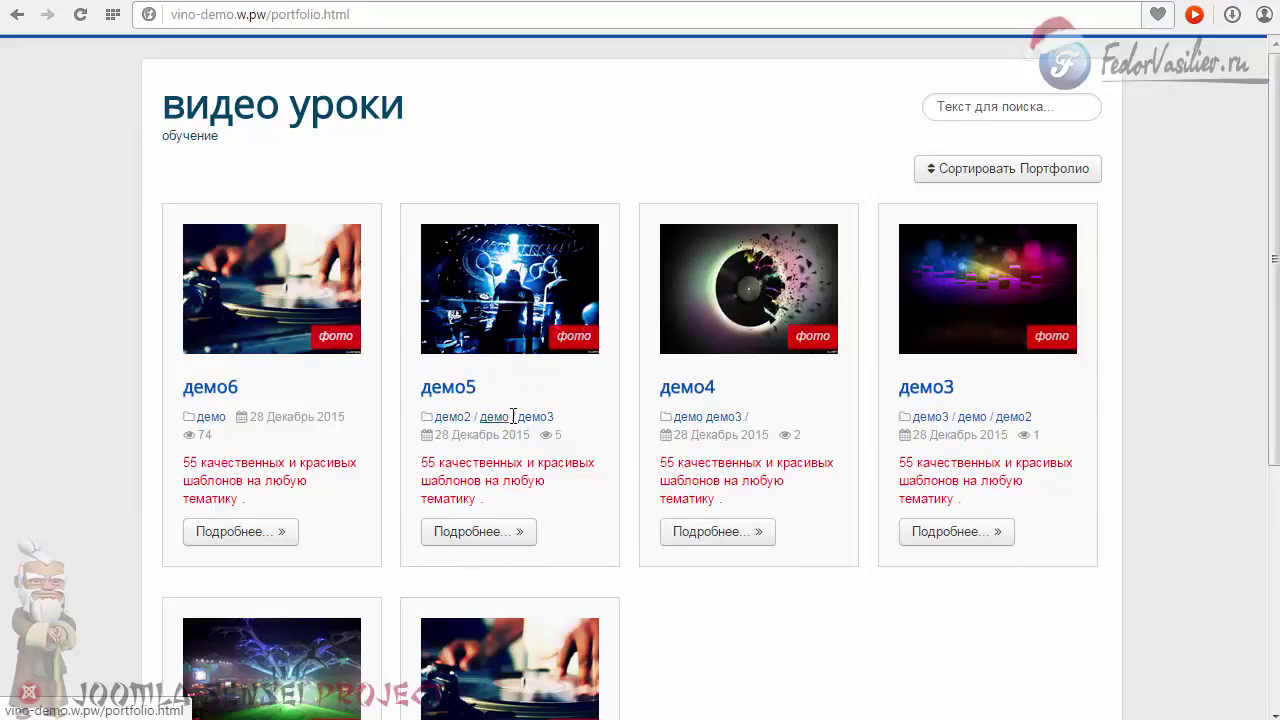
scroll(414, 300, down, 4)
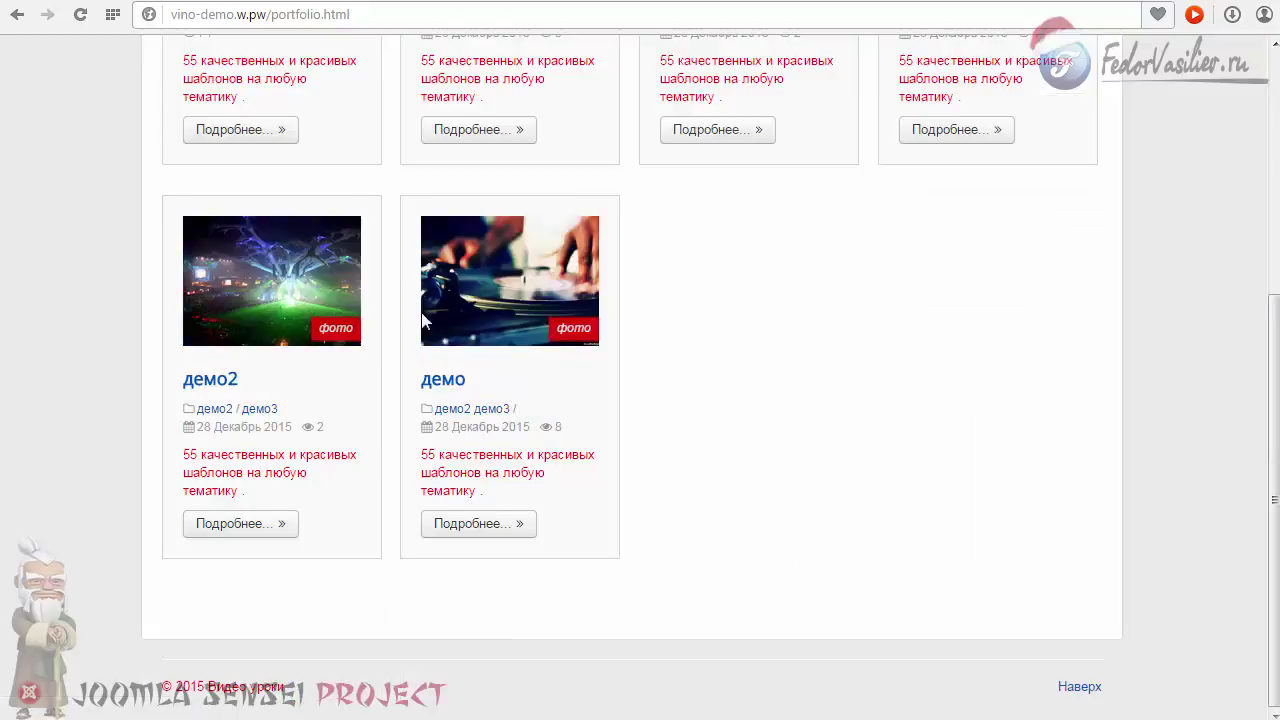
scroll(114, 140, up, 4)
click(17, 14)
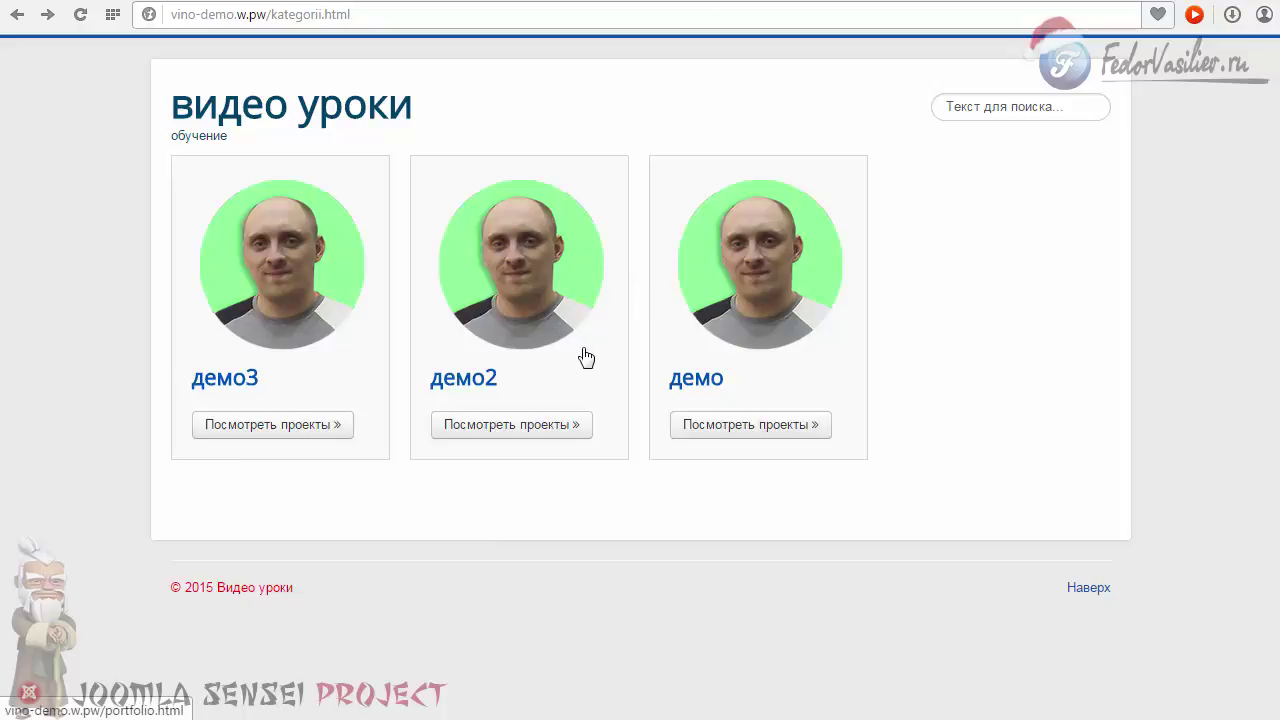
Examine the Mb2 Portfolio types available for a new Main Menu item, compare them with the site, and cancel creating the item.
click(712, 4)
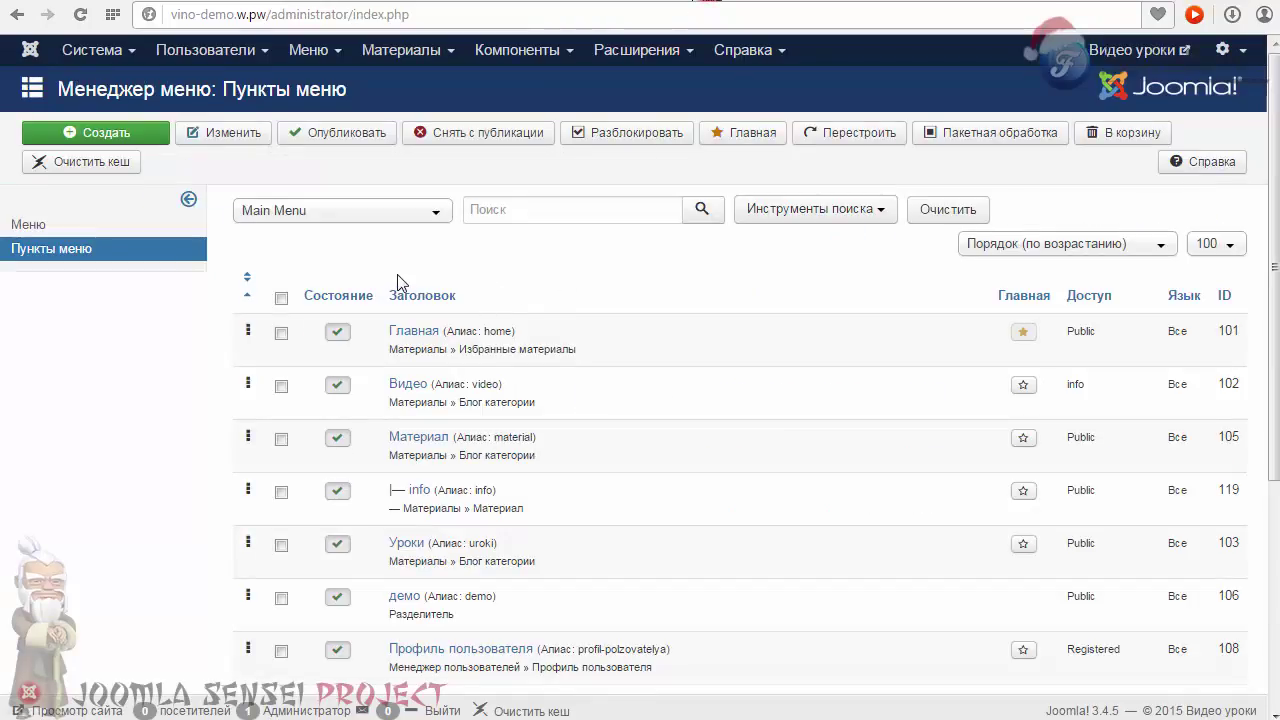
click(130, 133)
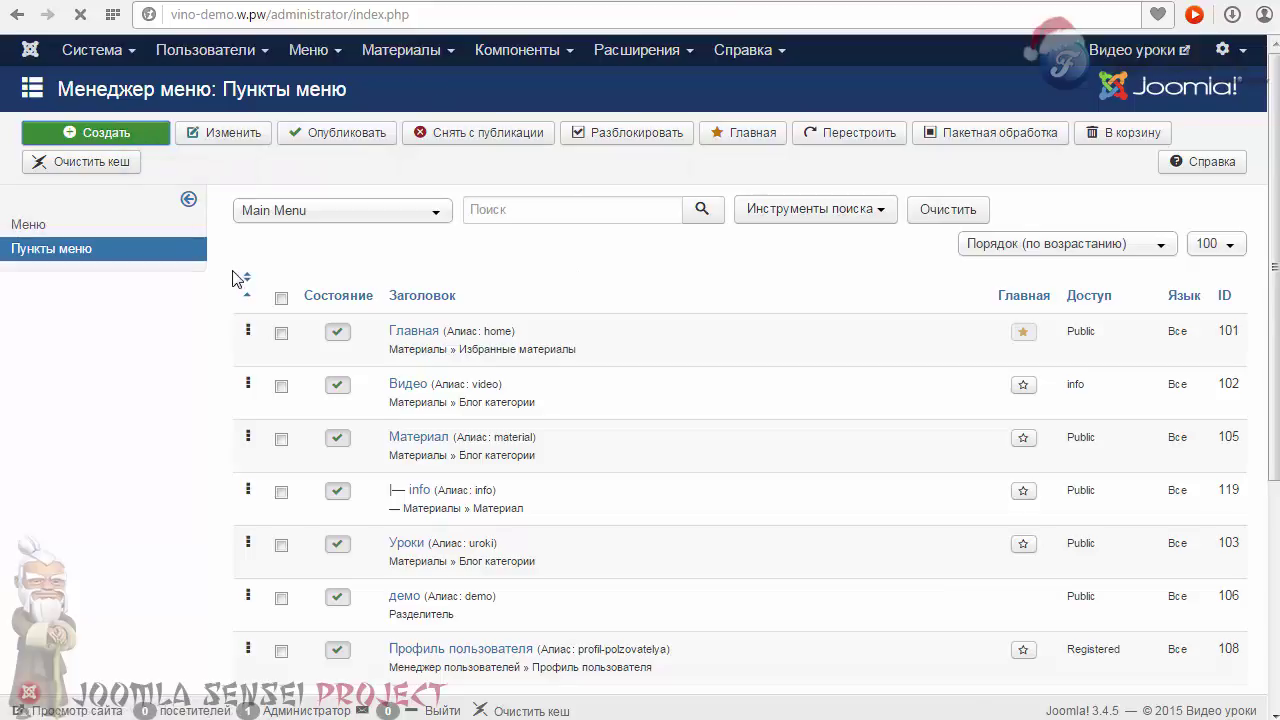
click(386, 283)
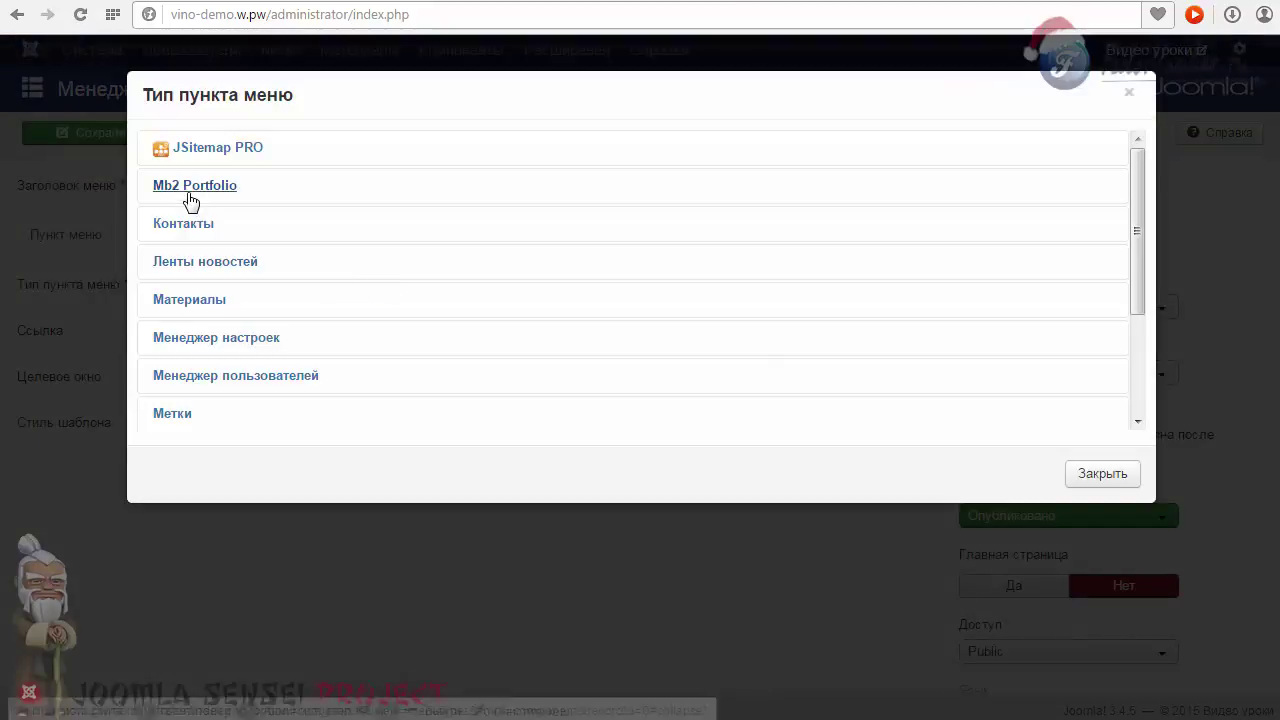
click(190, 187)
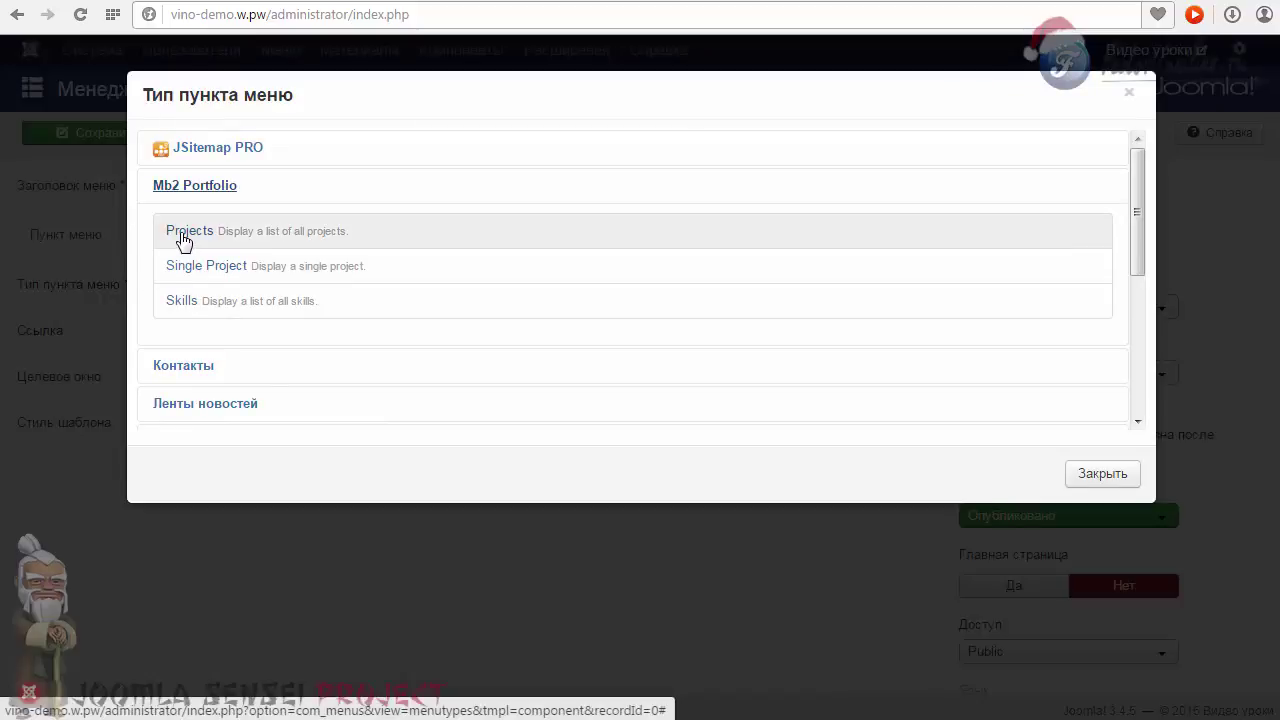
drag(183, 238, 65, 303)
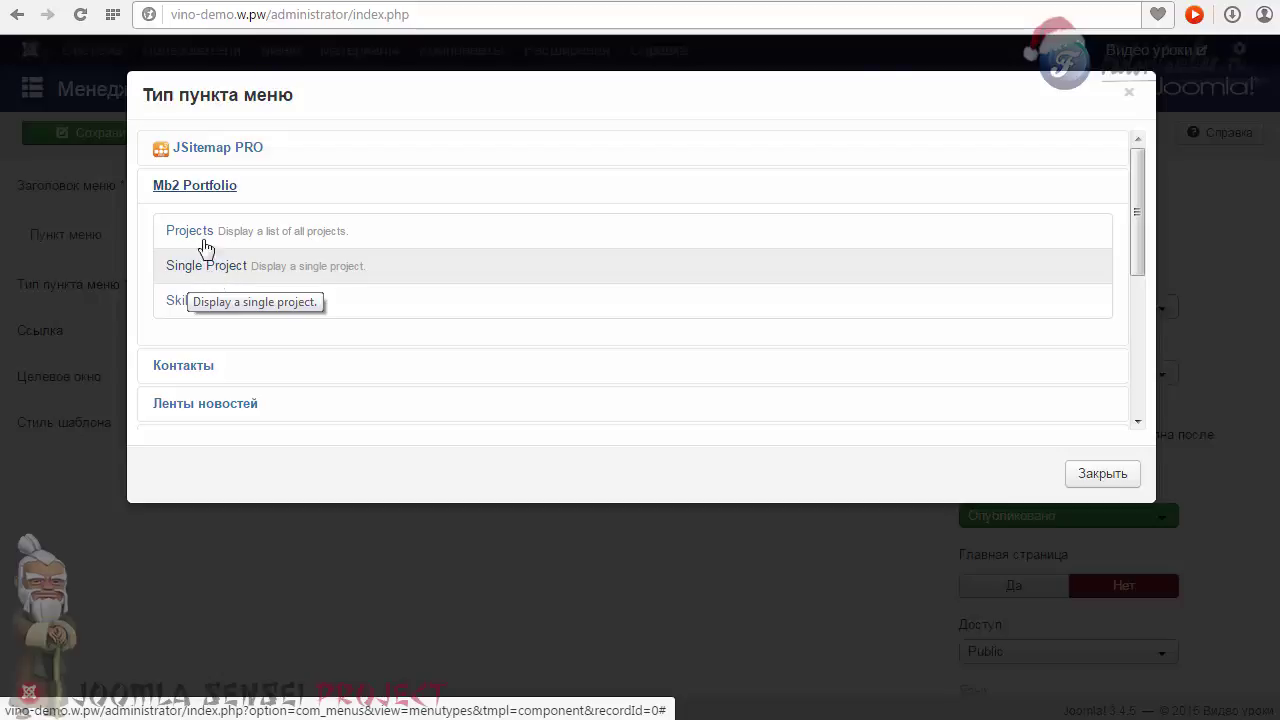
click(206, 249)
click(772, 0)
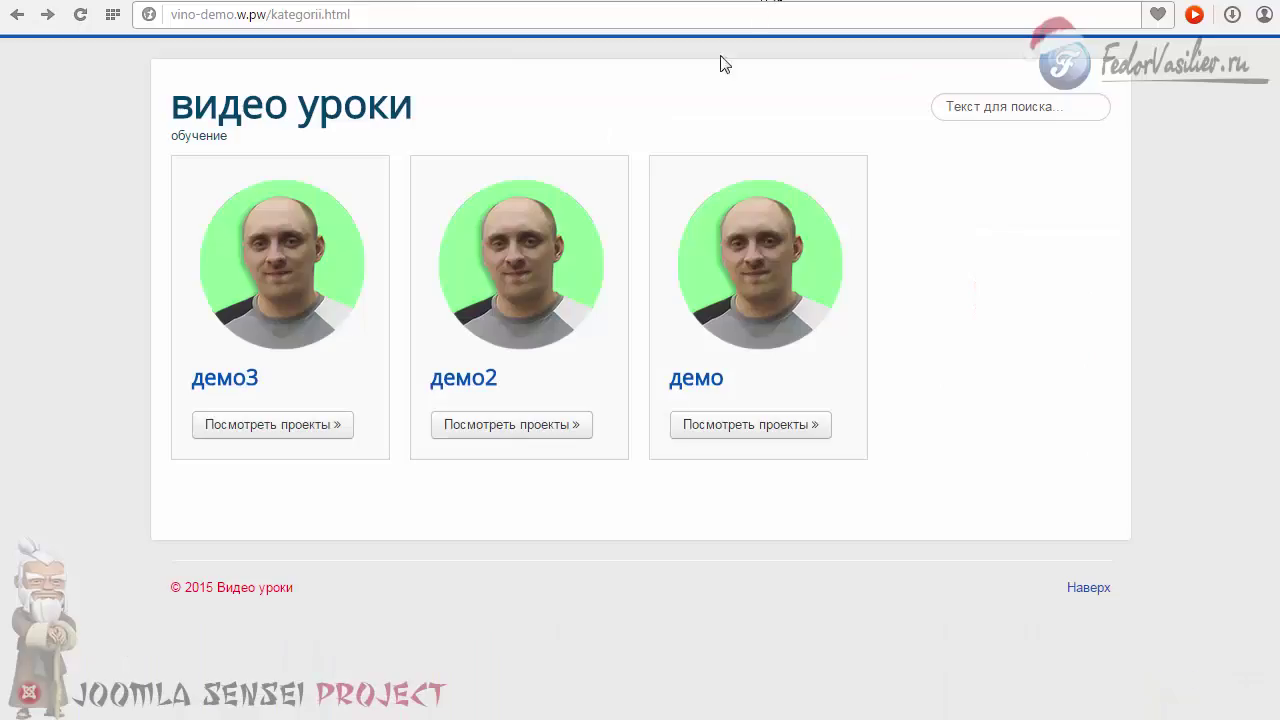
click(706, 3)
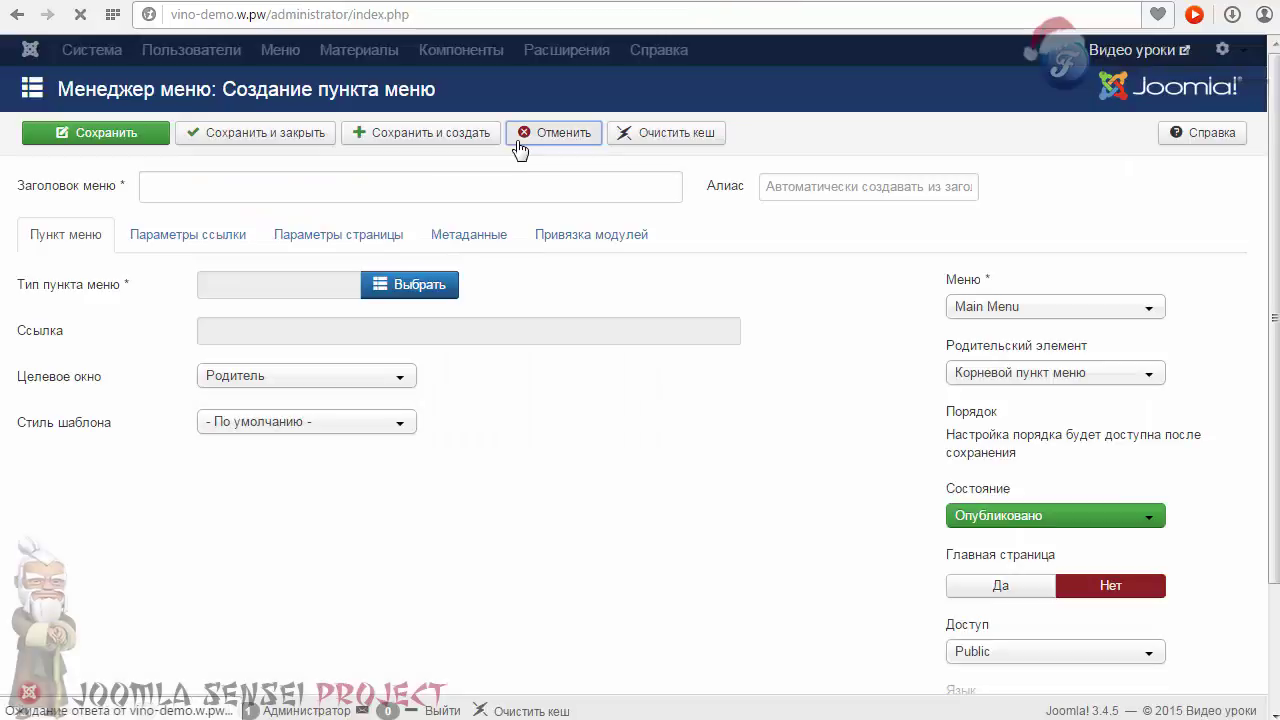
click(518, 146)
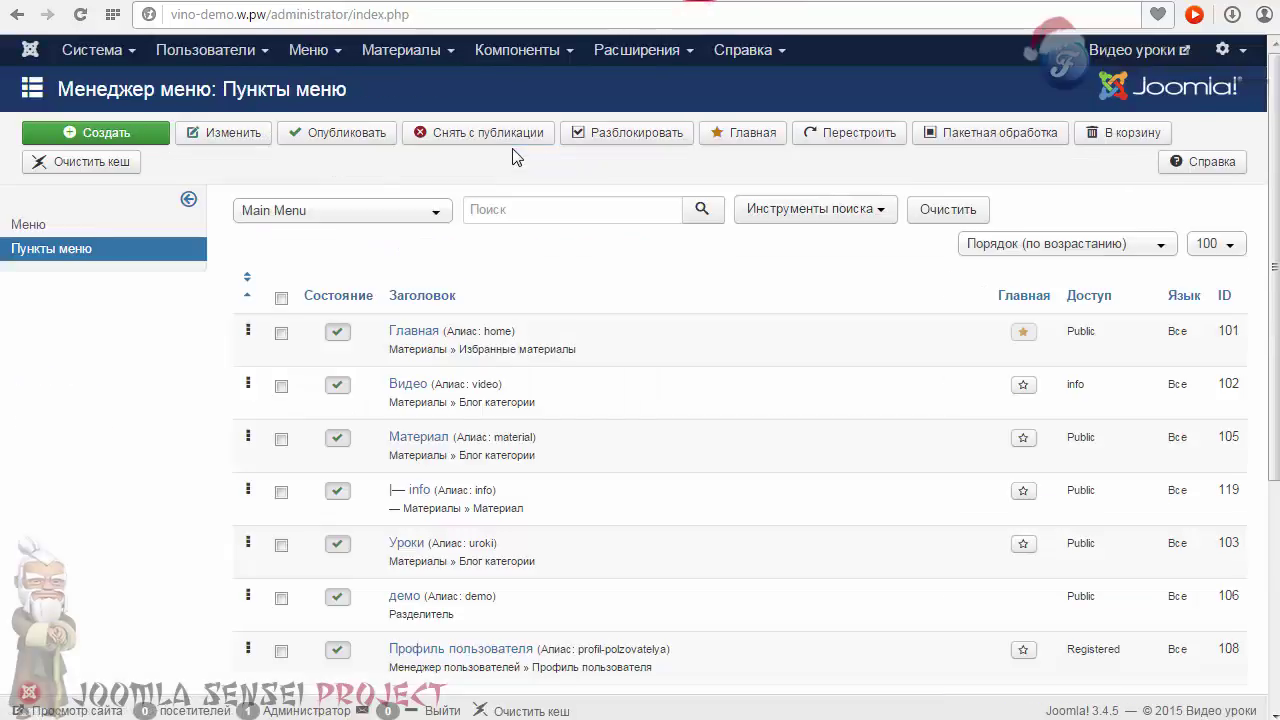
Open the Skills Page settings in the Mb2 Portfolio component's configuration.
click(522, 50)
mouse_move(524, 146)
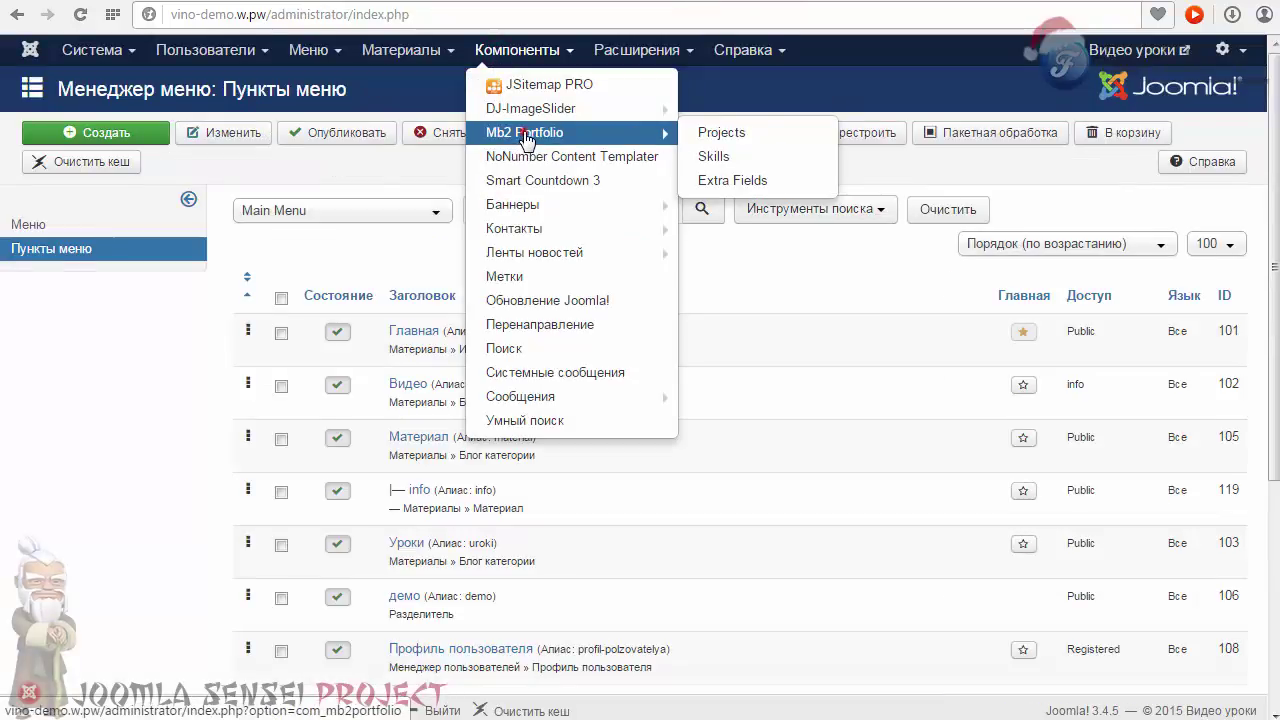
click(721, 132)
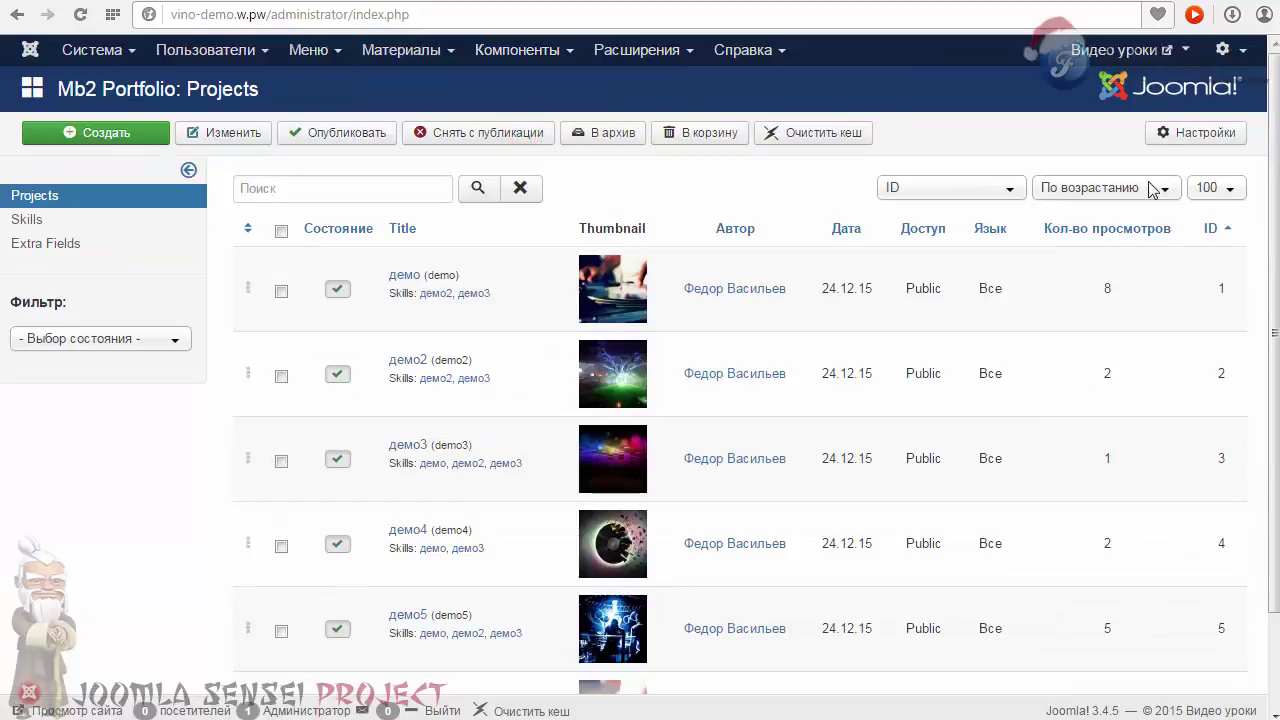
click(1178, 137)
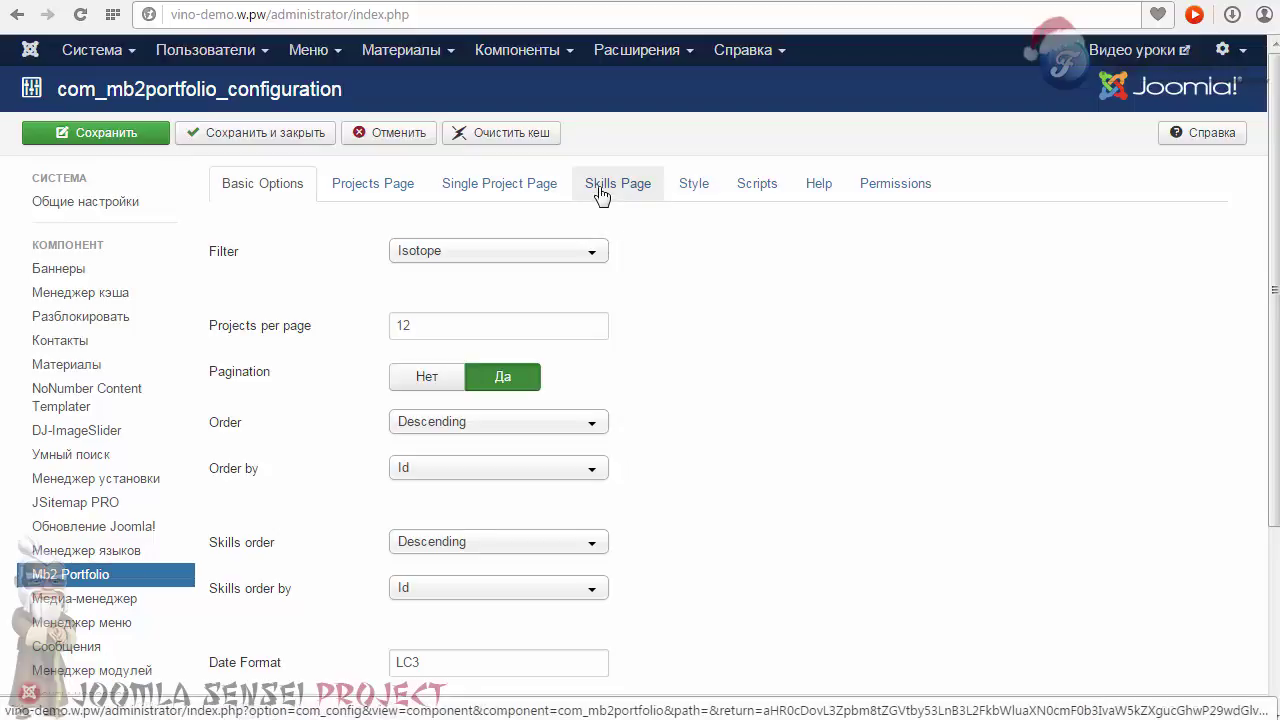
click(601, 188)
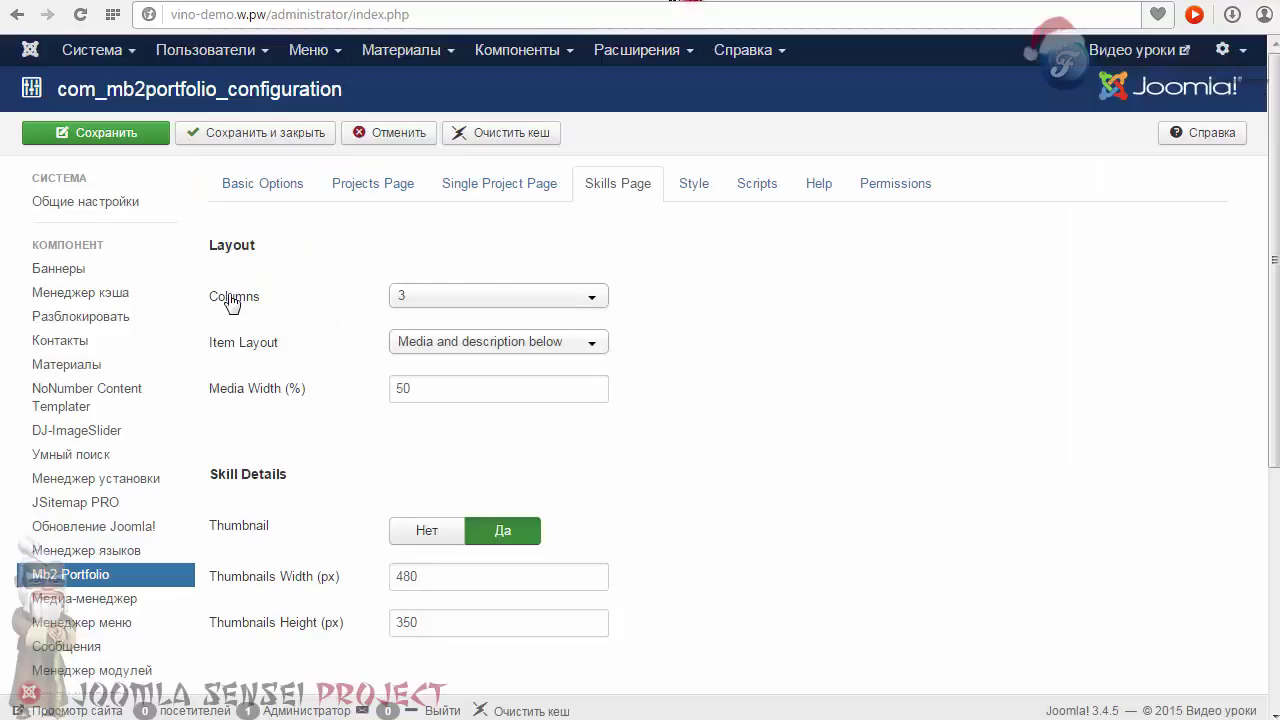
Set the Skills Page layout to 2 columns, save, and check the reloaded Категории page on the site.
click(457, 297)
click(410, 344)
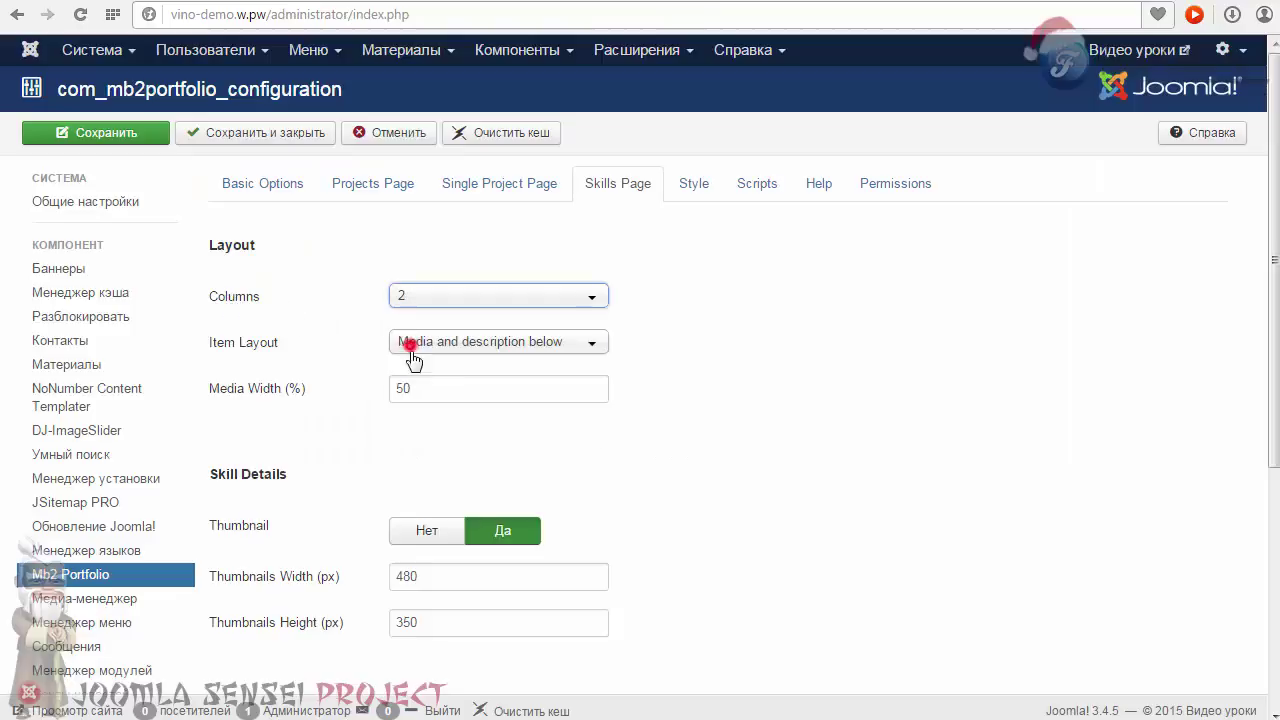
click(132, 133)
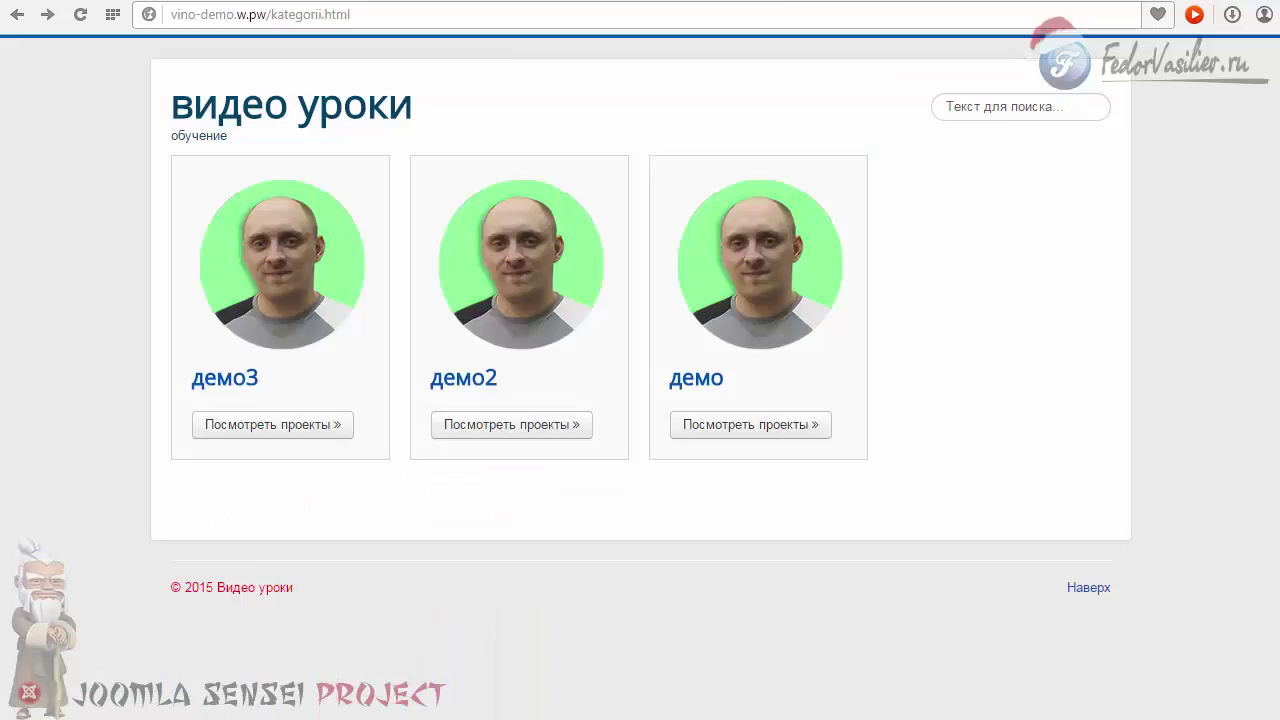
key(F5)
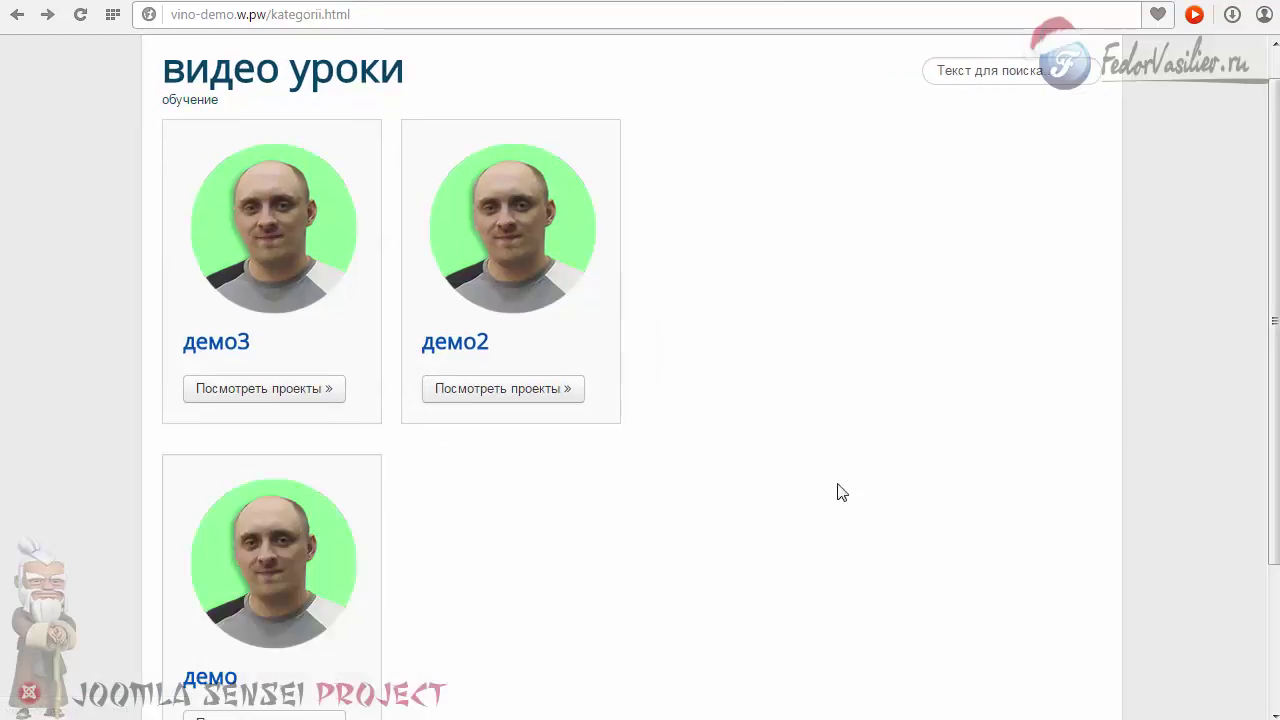
scroll(1274, 290, down, 1)
scroll(986, 266, up, 2)
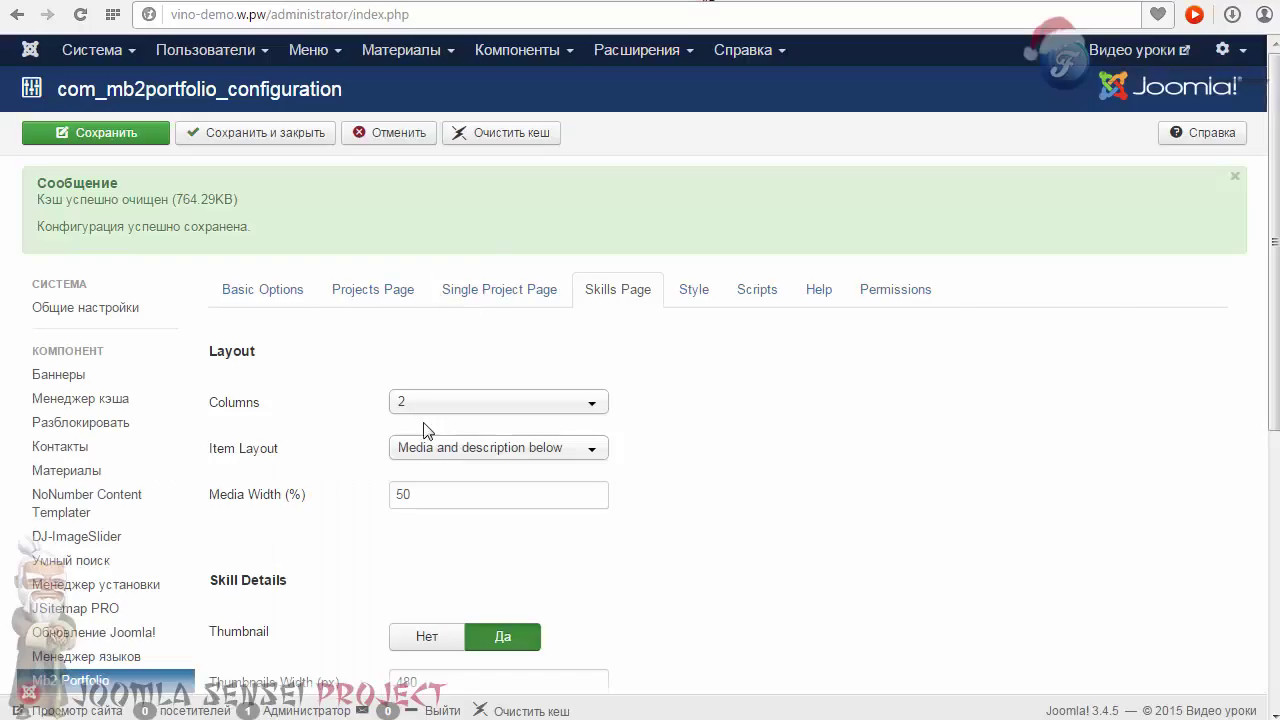
Set the Skills Page layout to 3 columns, save, and compare the Skill Details options with the site's Категории page.
click(418, 401)
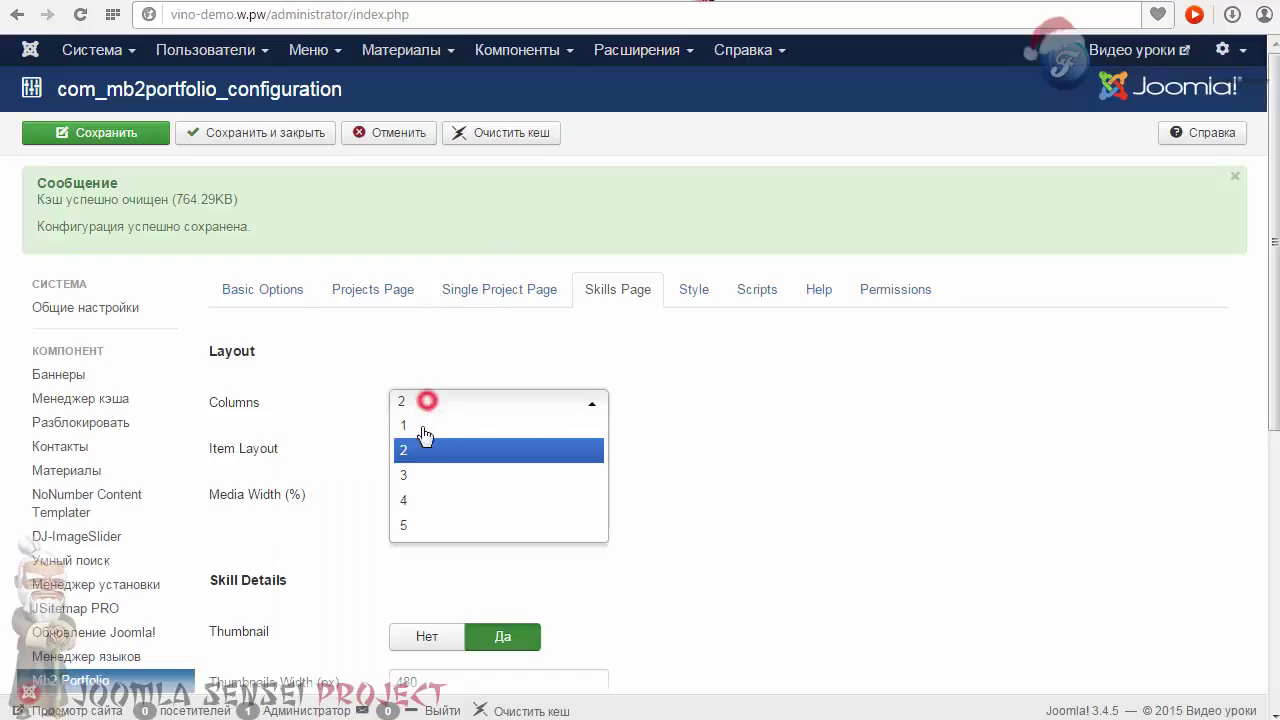
click(410, 477)
scroll(691, 357, down, 3)
scroll(684, 178, down, 1)
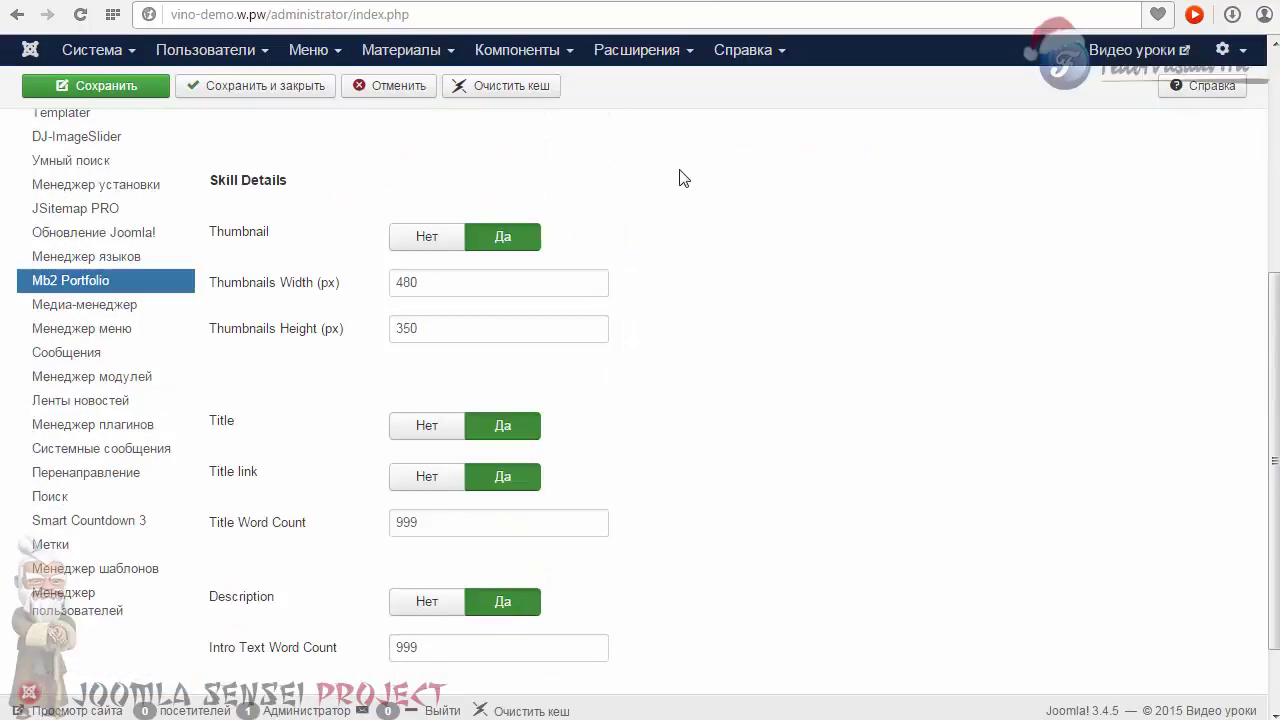
scroll(676, 266, down, 1)
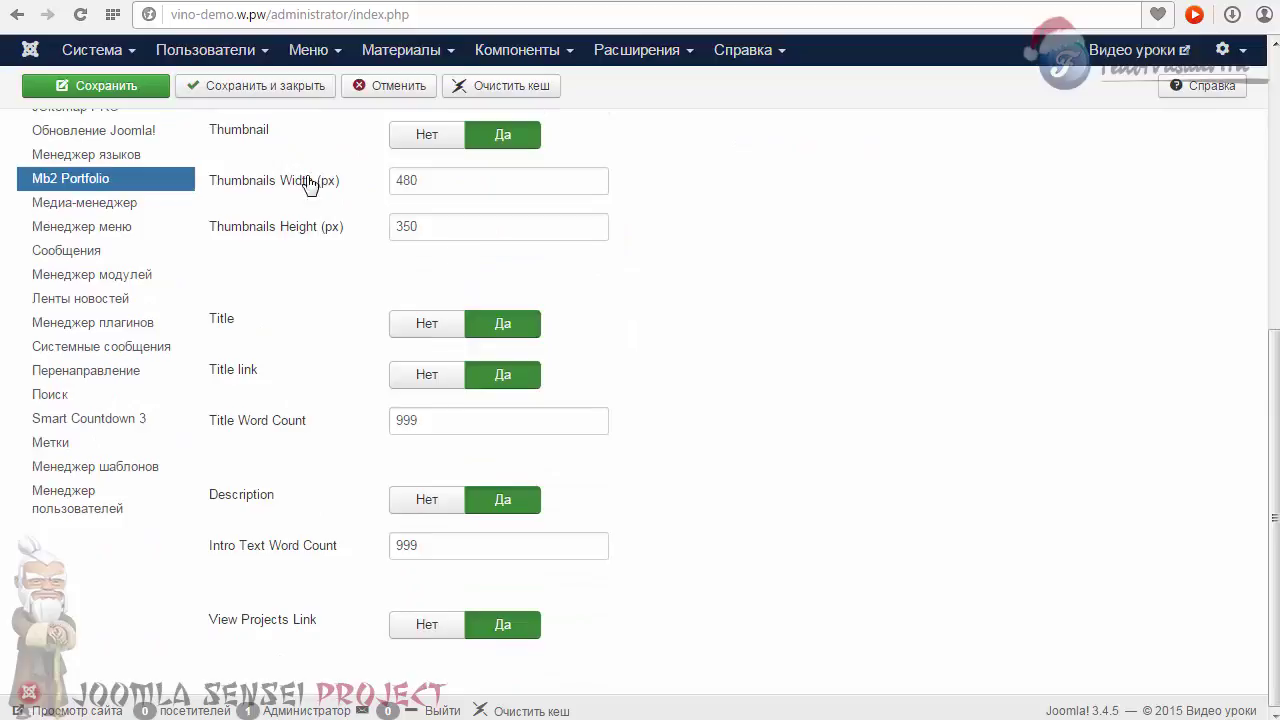
scroll(547, 415, up, 4)
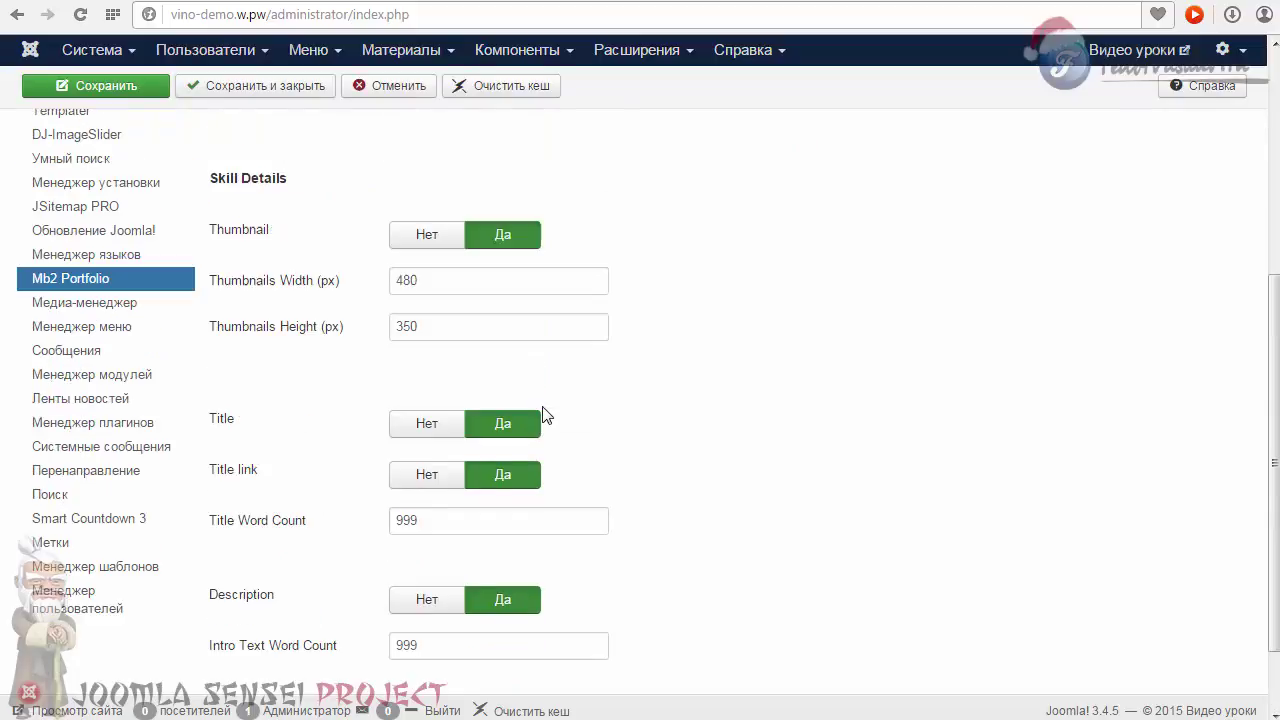
key(ctrl+Tab)
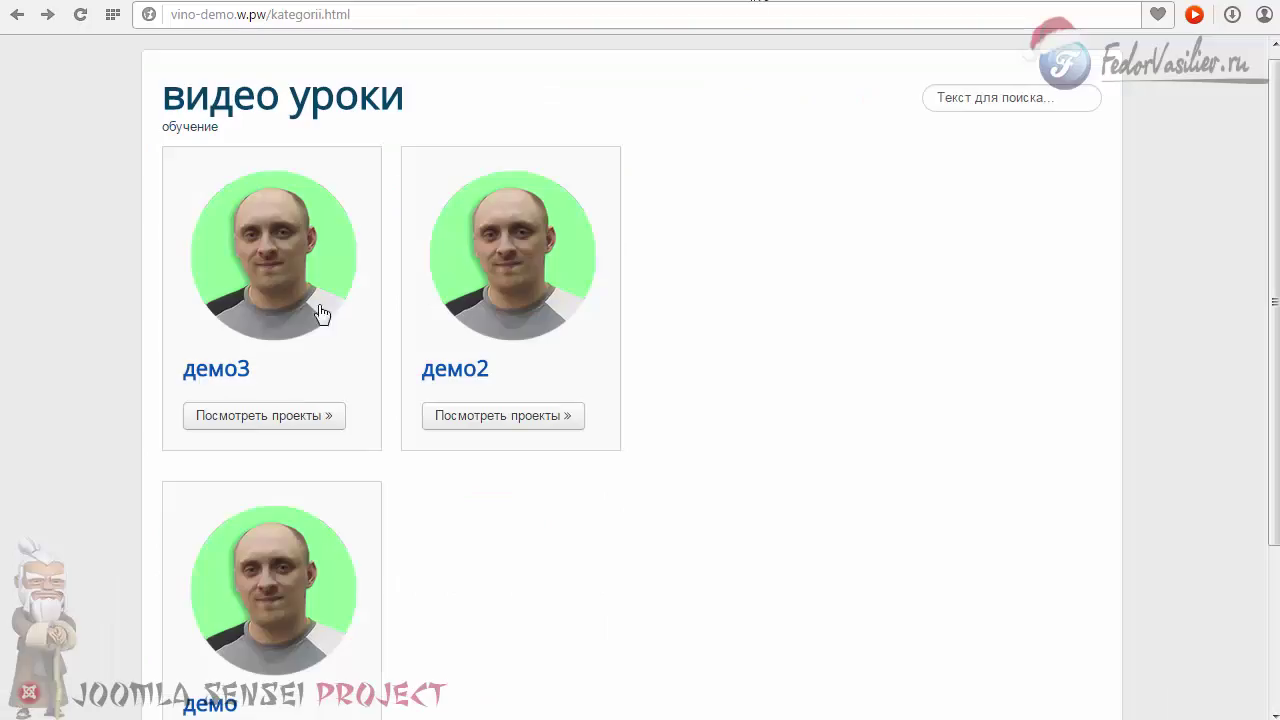
key(ctrl+shift+Tab)
scroll(580, 342, down, 5)
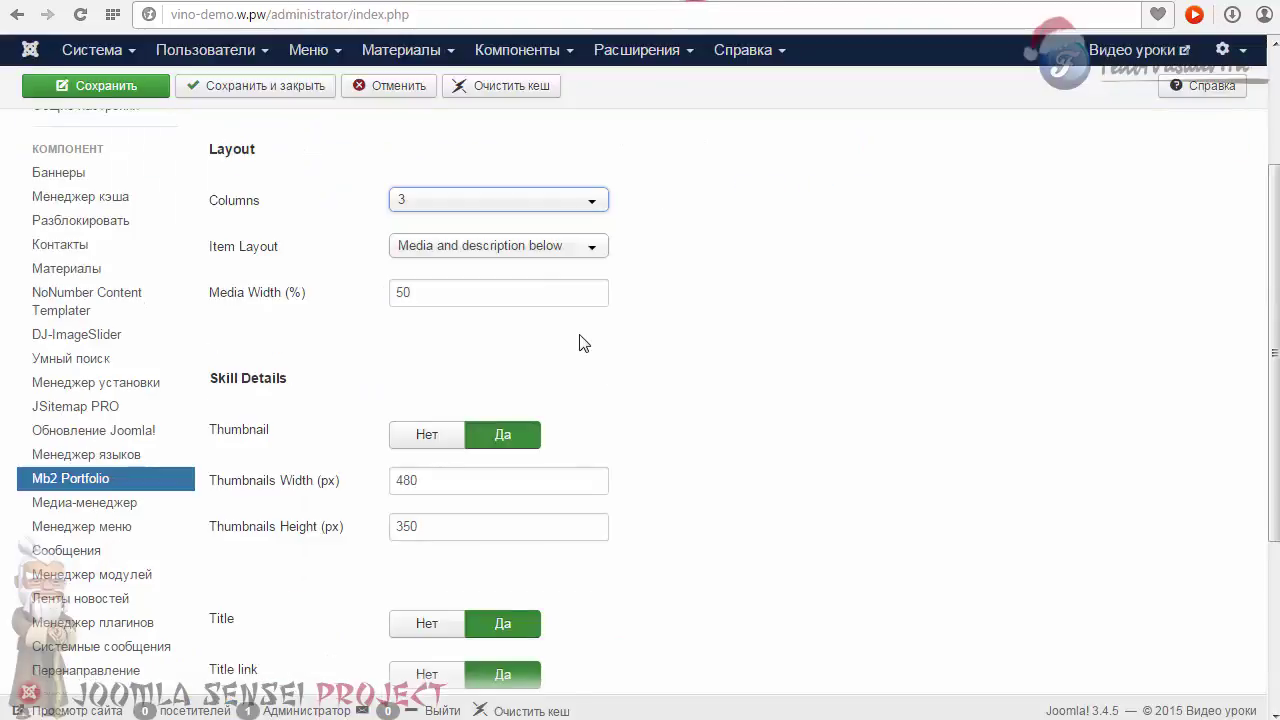
key(ctrl+Tab)
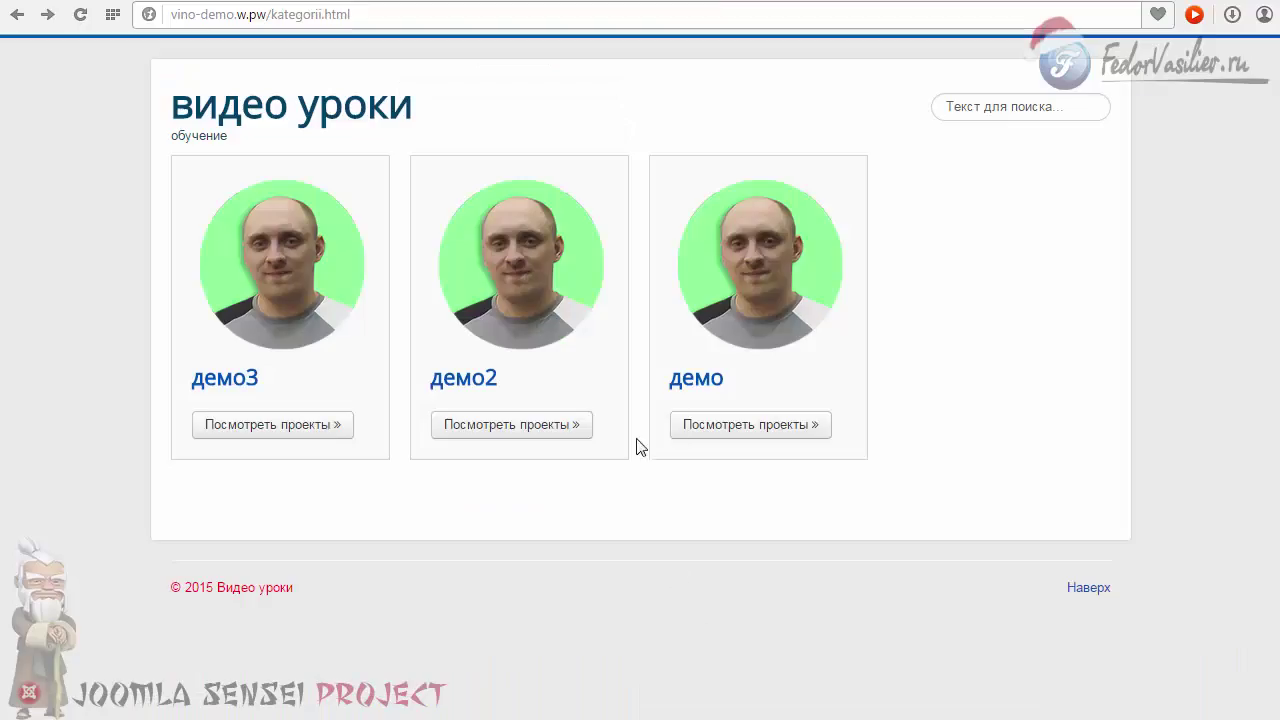
Set the Title link option in Skill Details to Нет, save the configuration and return to the Категории page.
click(698, 388)
key(ctrl+shift+Tab)
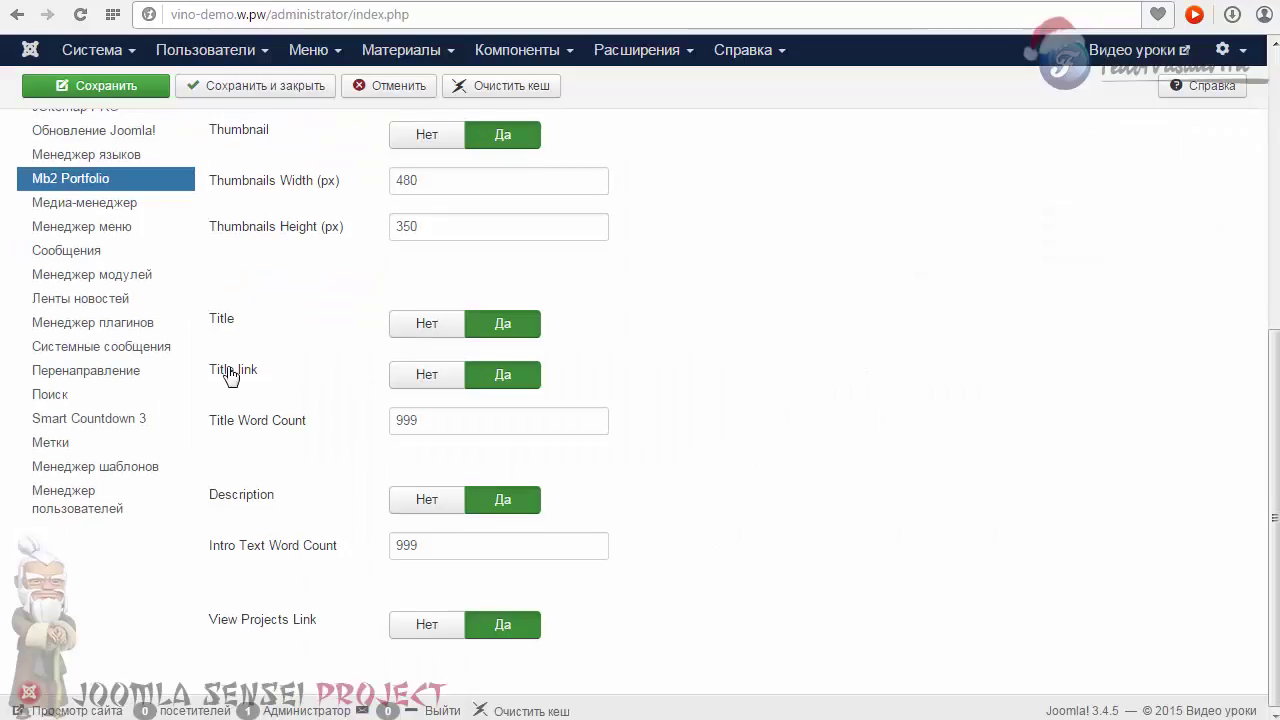
click(409, 375)
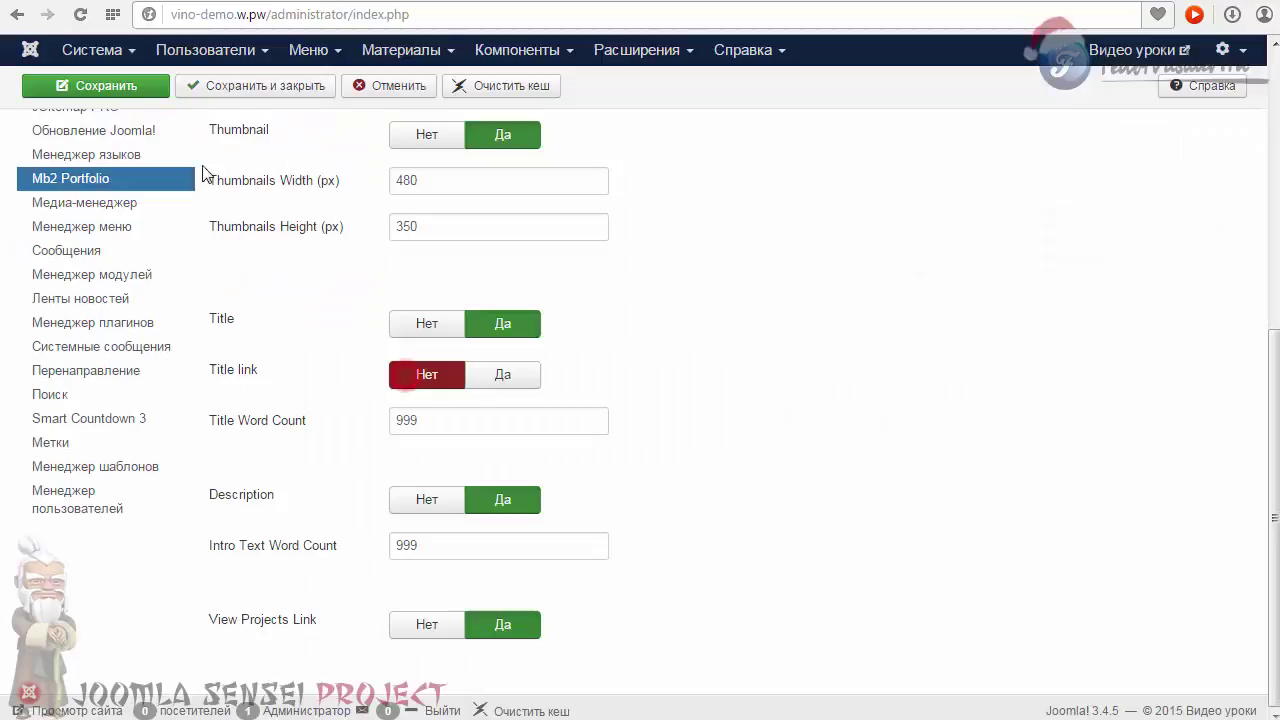
click(136, 86)
key(ctrl+Tab)
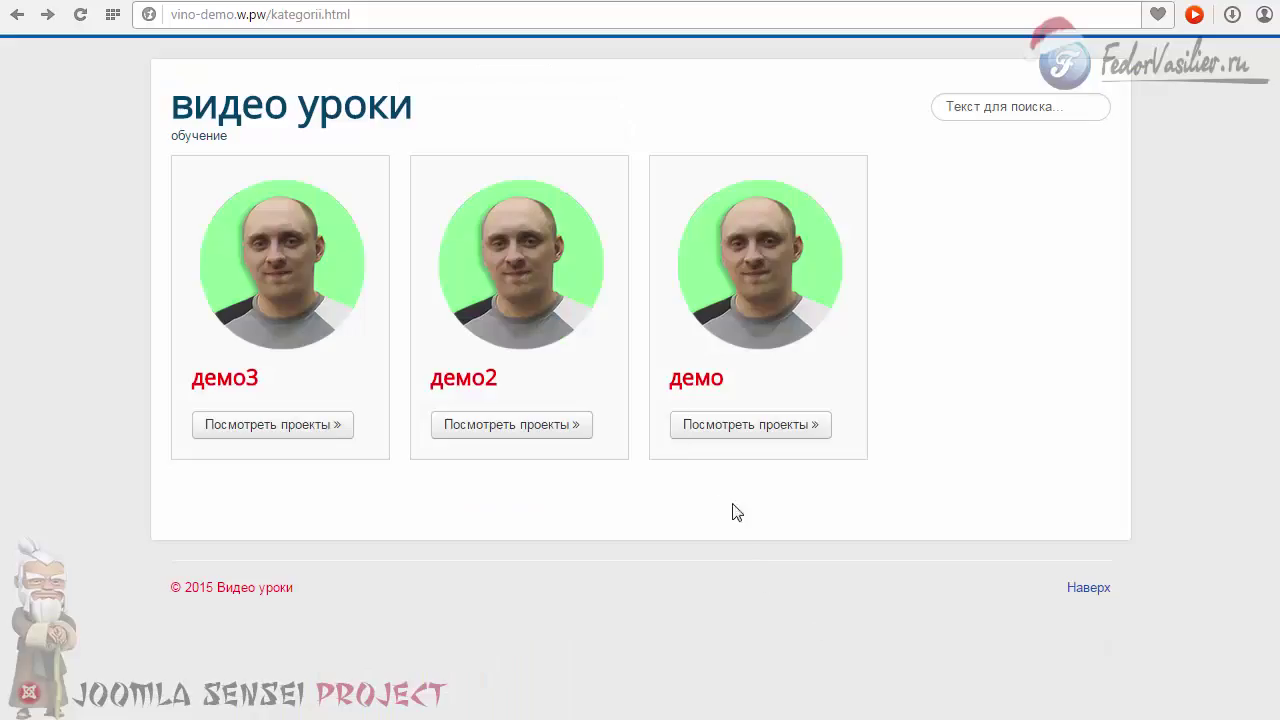
Check the category titles on the Категории page, open the projects through the демо2 category's photo and return to the category list.
double_click(669, 380)
click(669, 380)
click(457, 377)
click(195, 379)
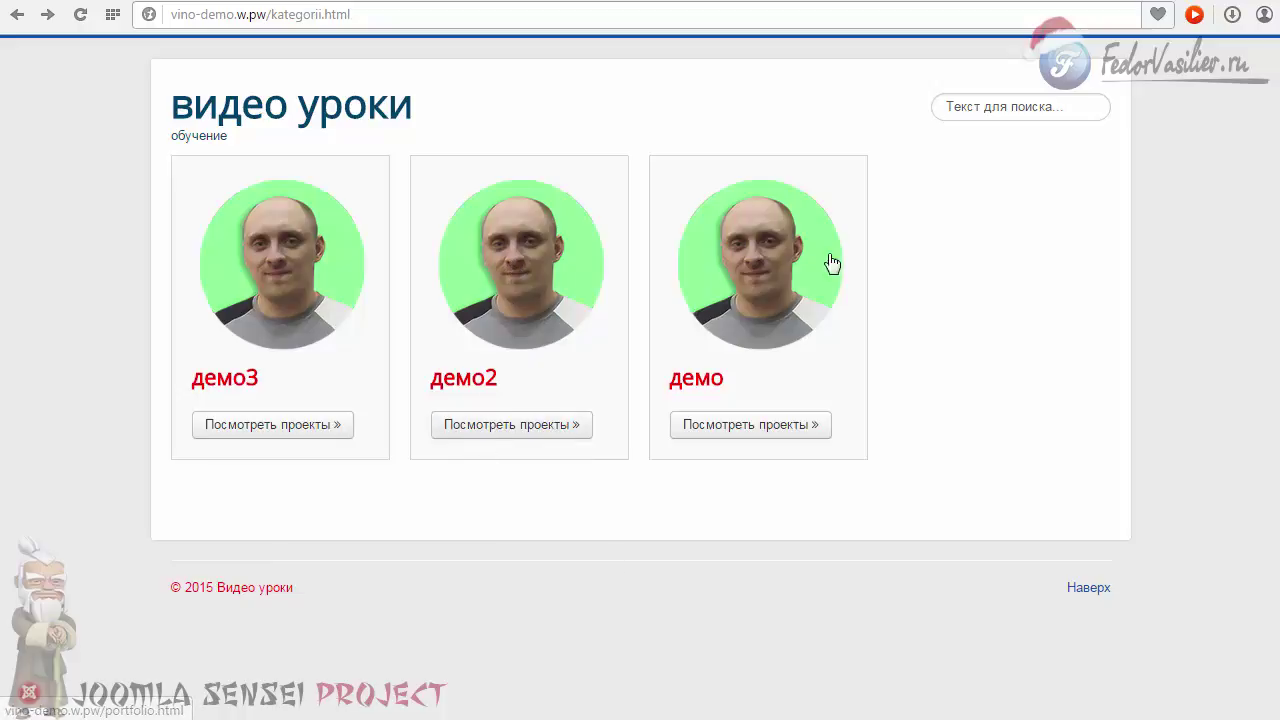
click(515, 234)
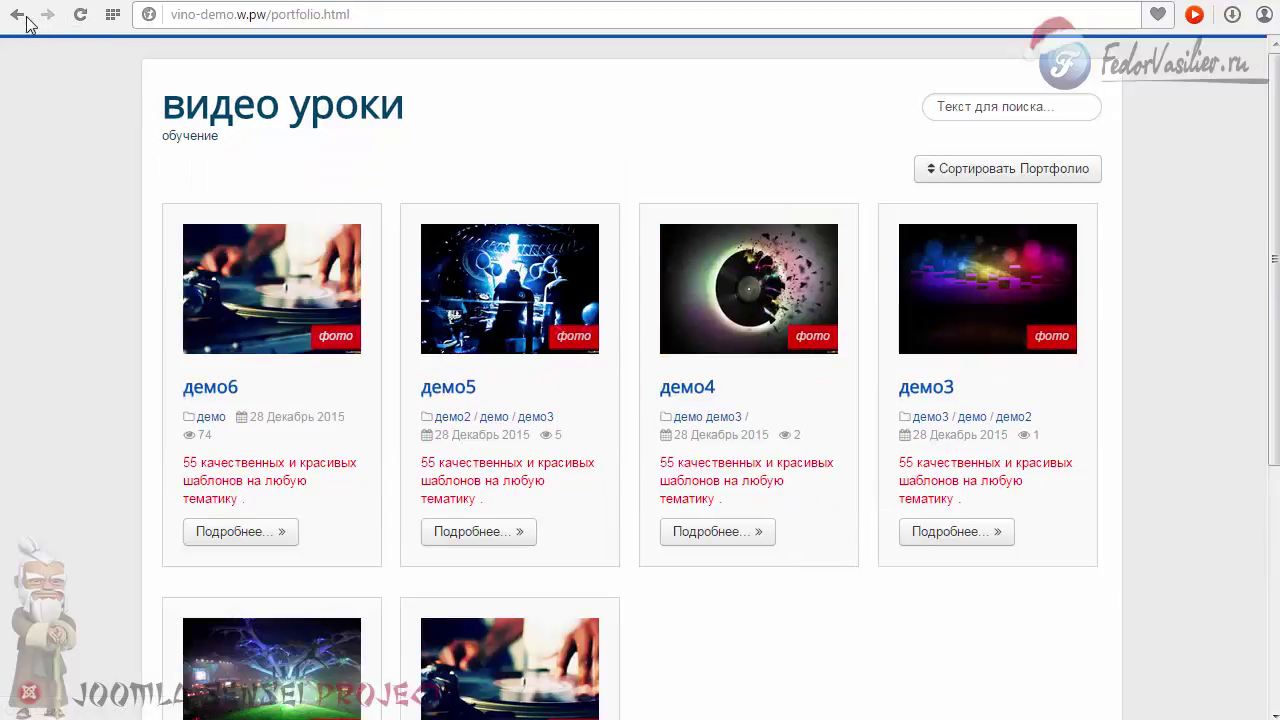
click(20, 14)
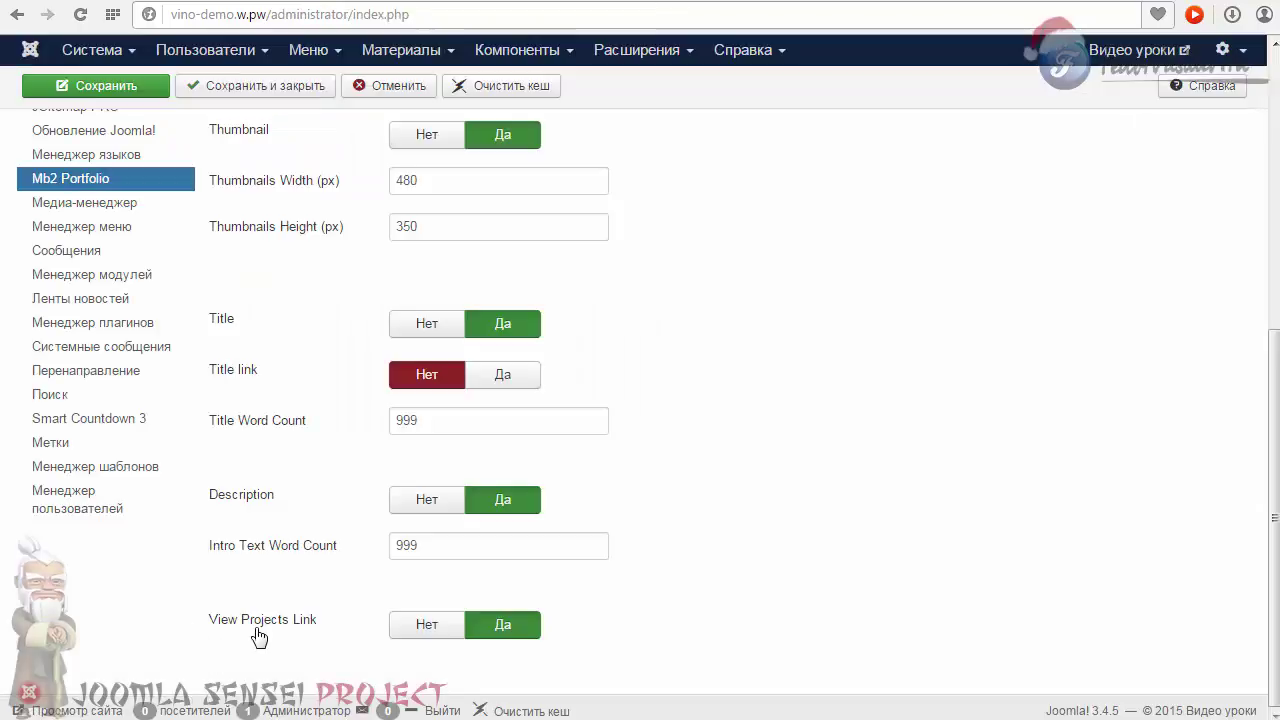
Save the Skills Page with View Projects Link set to Нет, and restore the option to Да with a second save.
click(422, 628)
click(100, 85)
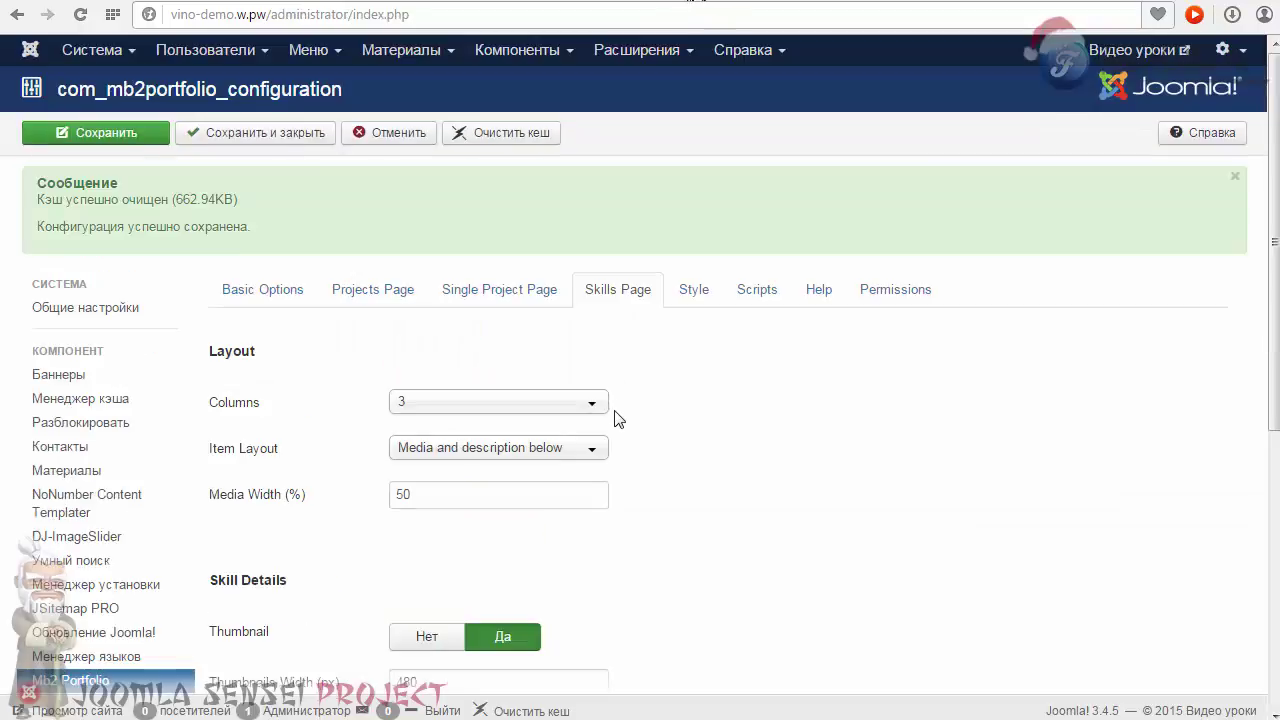
scroll(620, 415, down, 5)
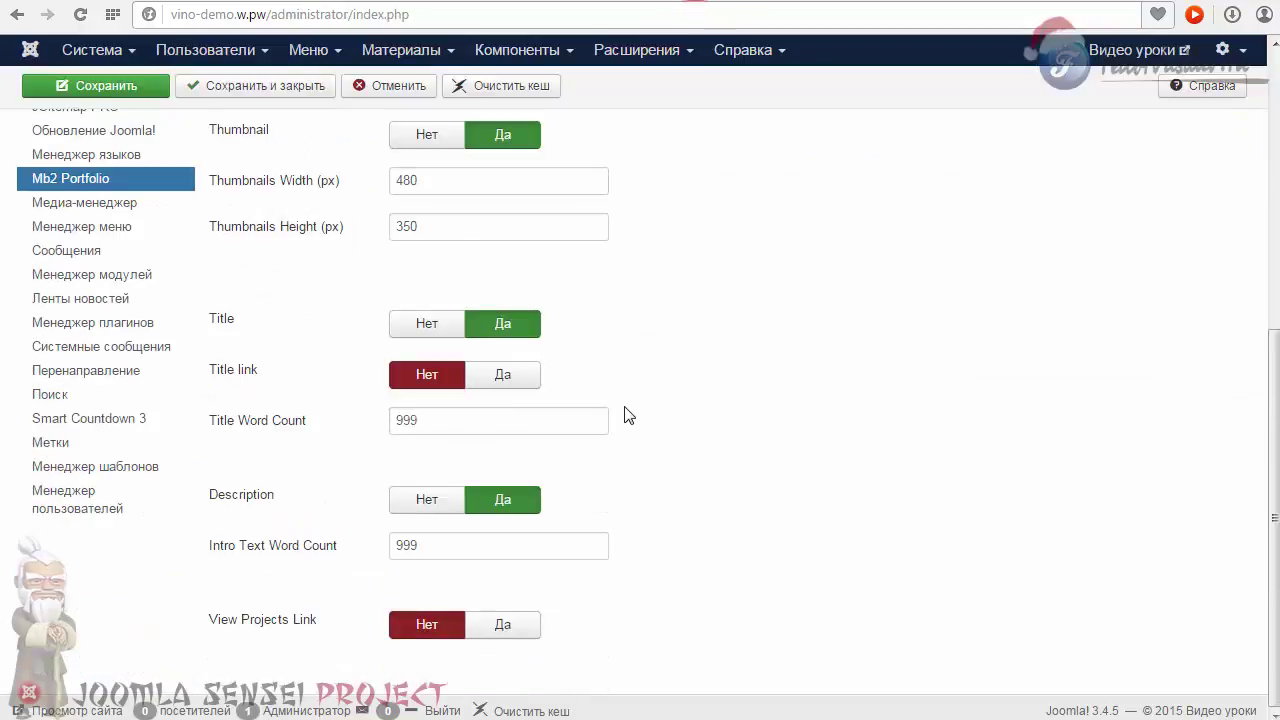
click(487, 628)
click(112, 86)
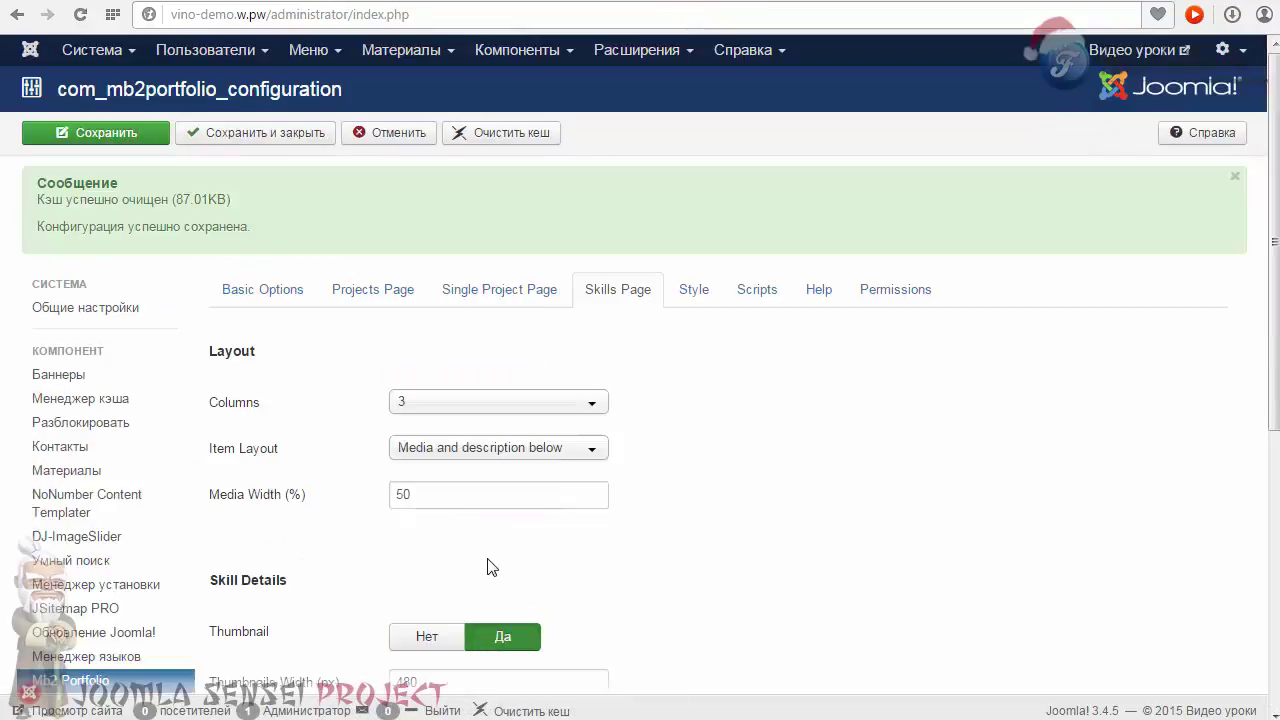
Close the component configuration and open the Search - Mb2 Portfolio plugin from the plugin manager sorted by descending ID.
click(412, 132)
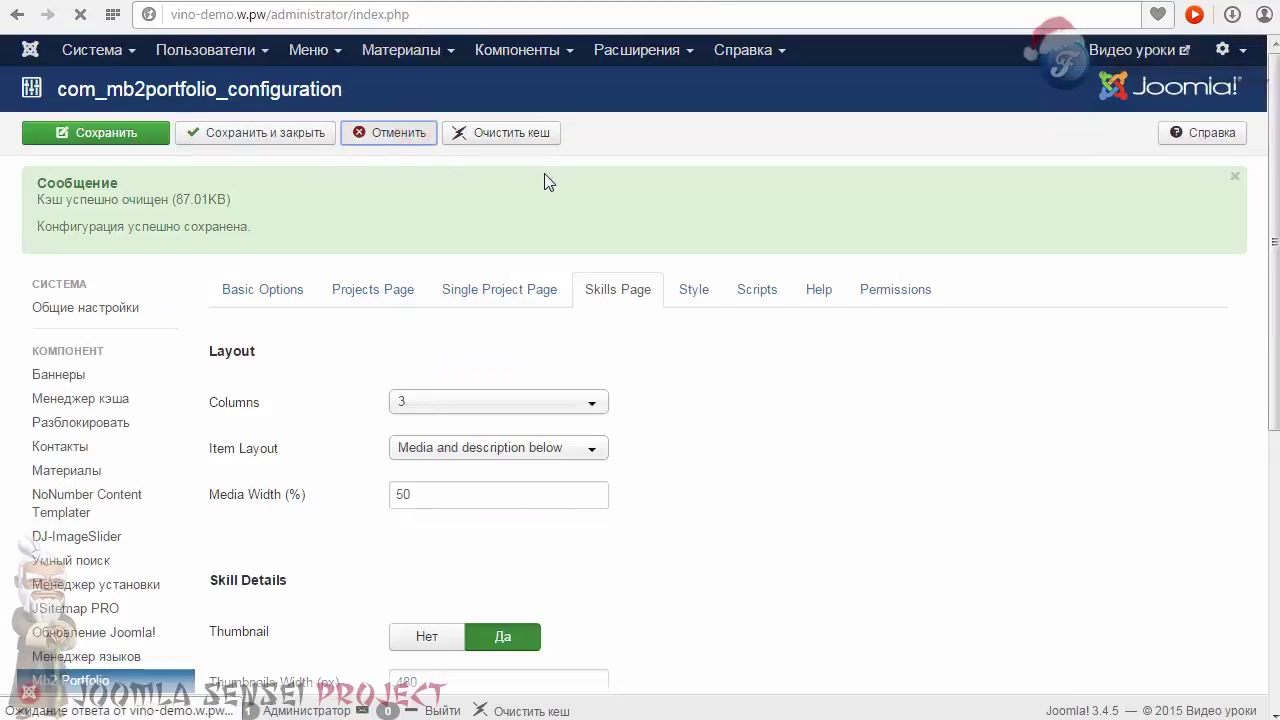
click(652, 52)
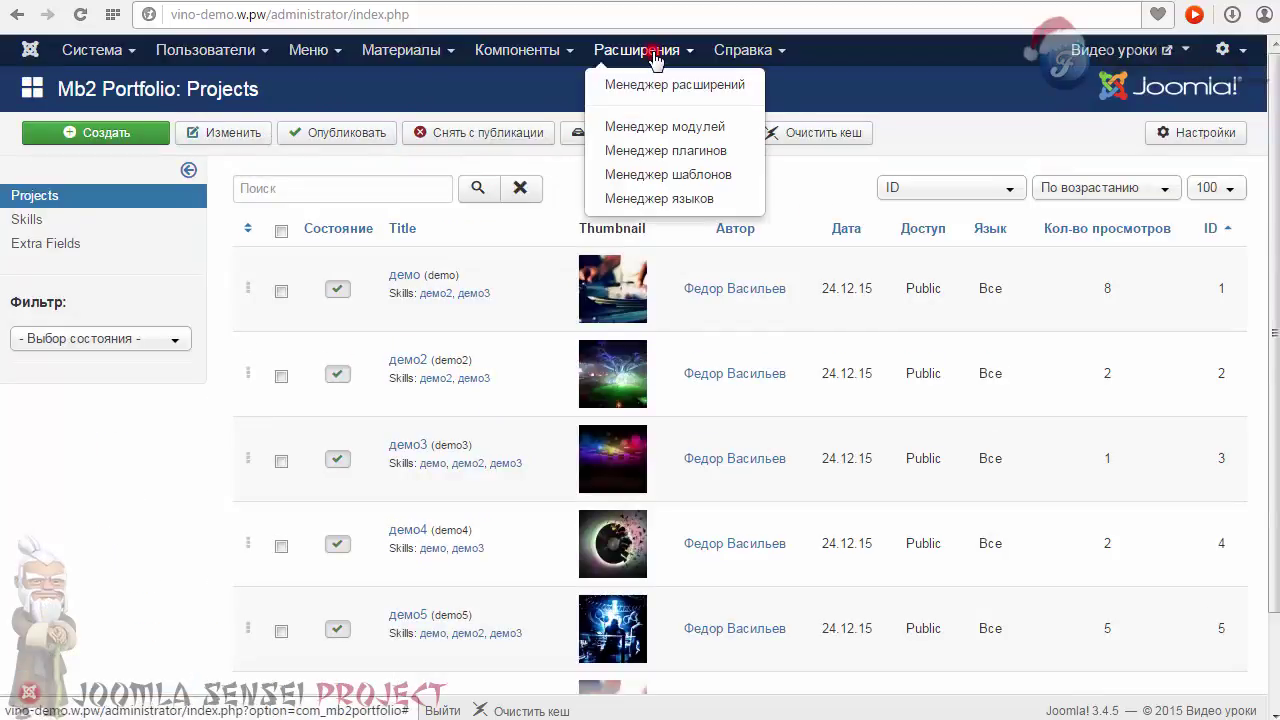
click(660, 151)
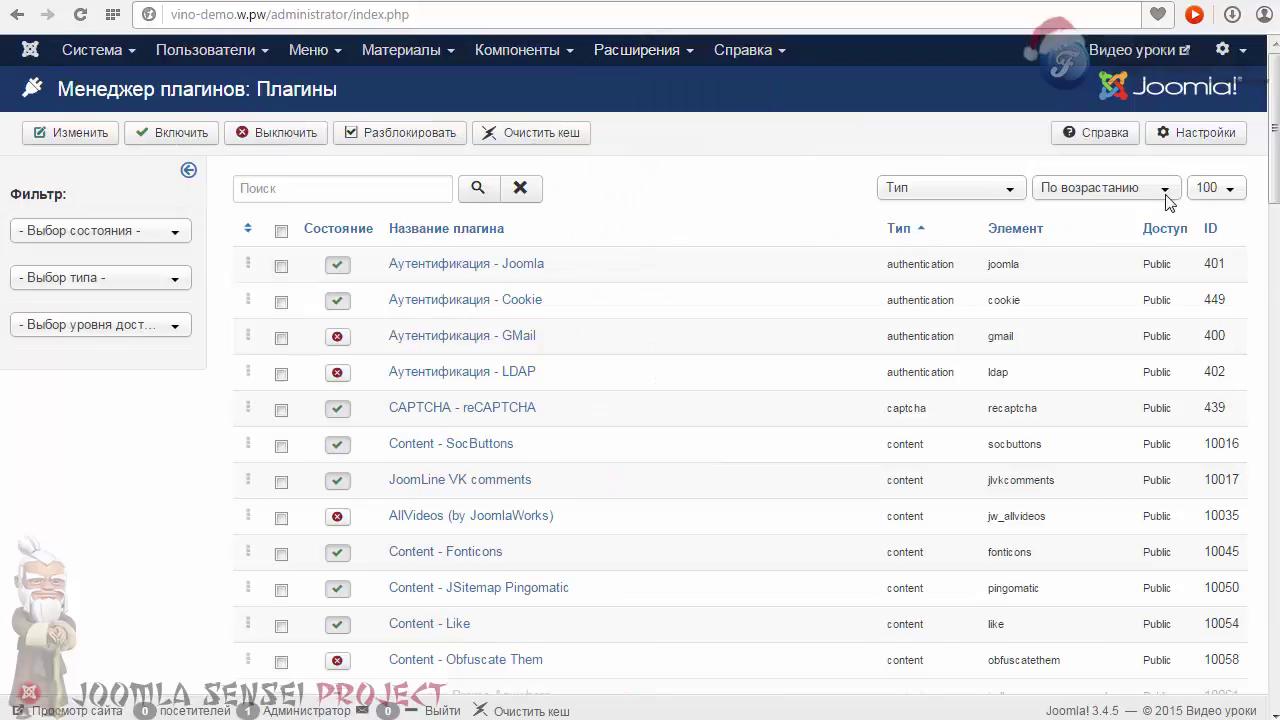
click(1211, 228)
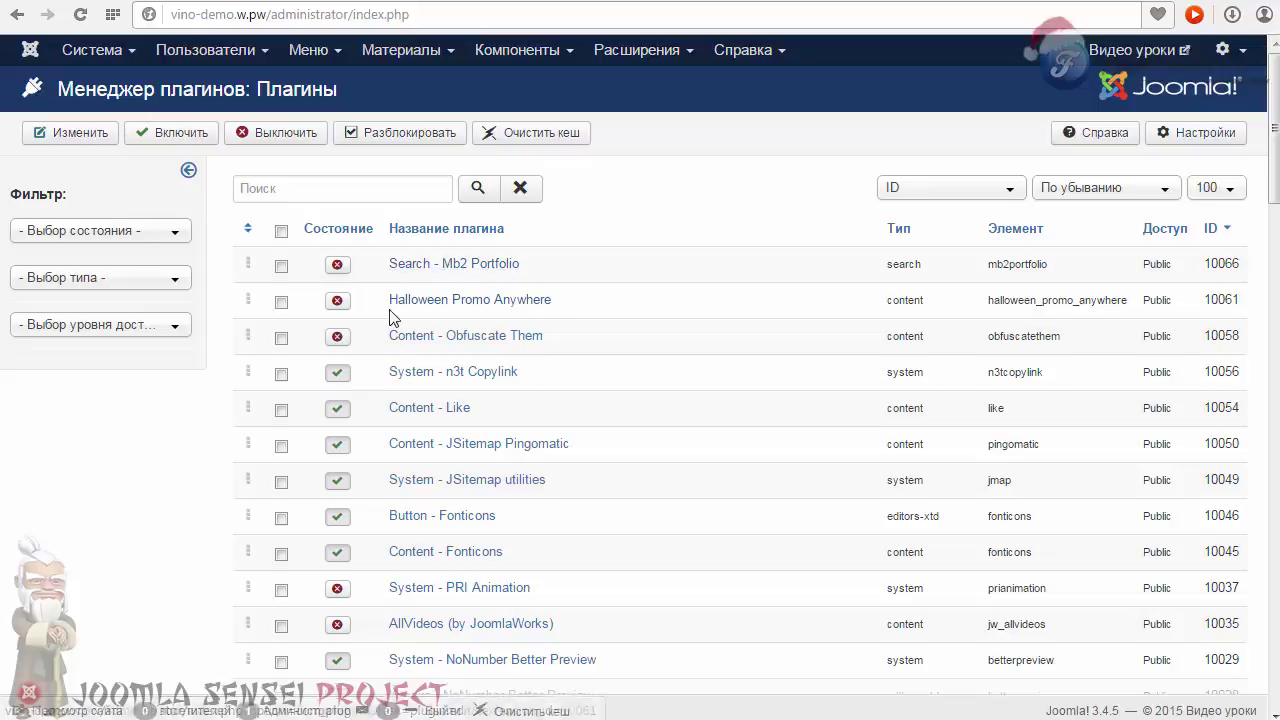
click(408, 264)
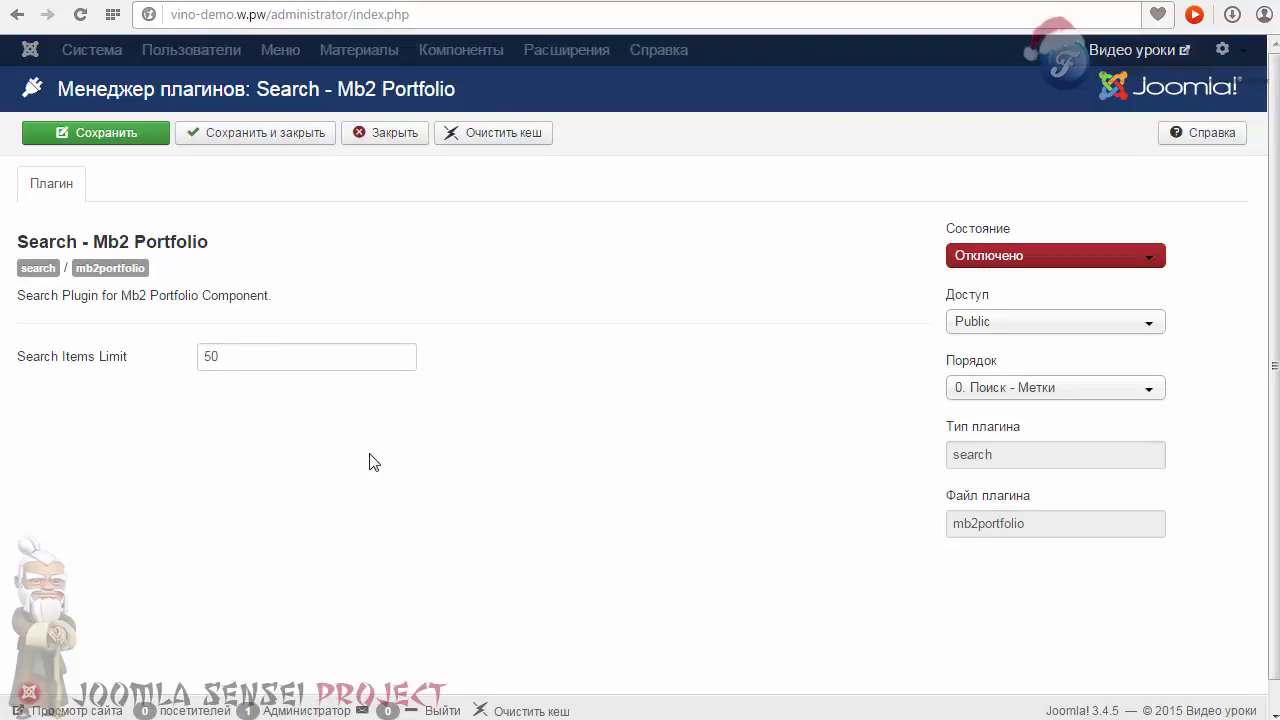
Examine the search field on the site's Категории page and return to the Search - Mb2 Portfolio plugin settings.
click(770, 0)
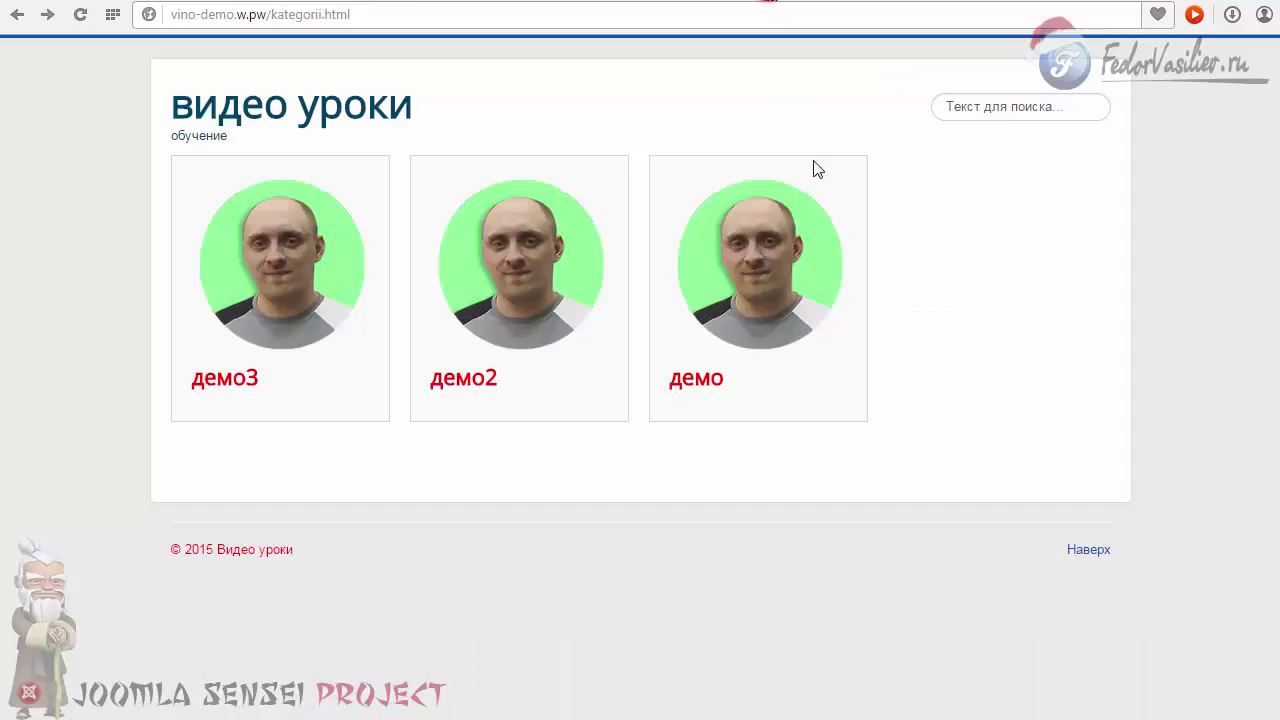
click(1000, 110)
click(983, 143)
click(976, 109)
click(971, 137)
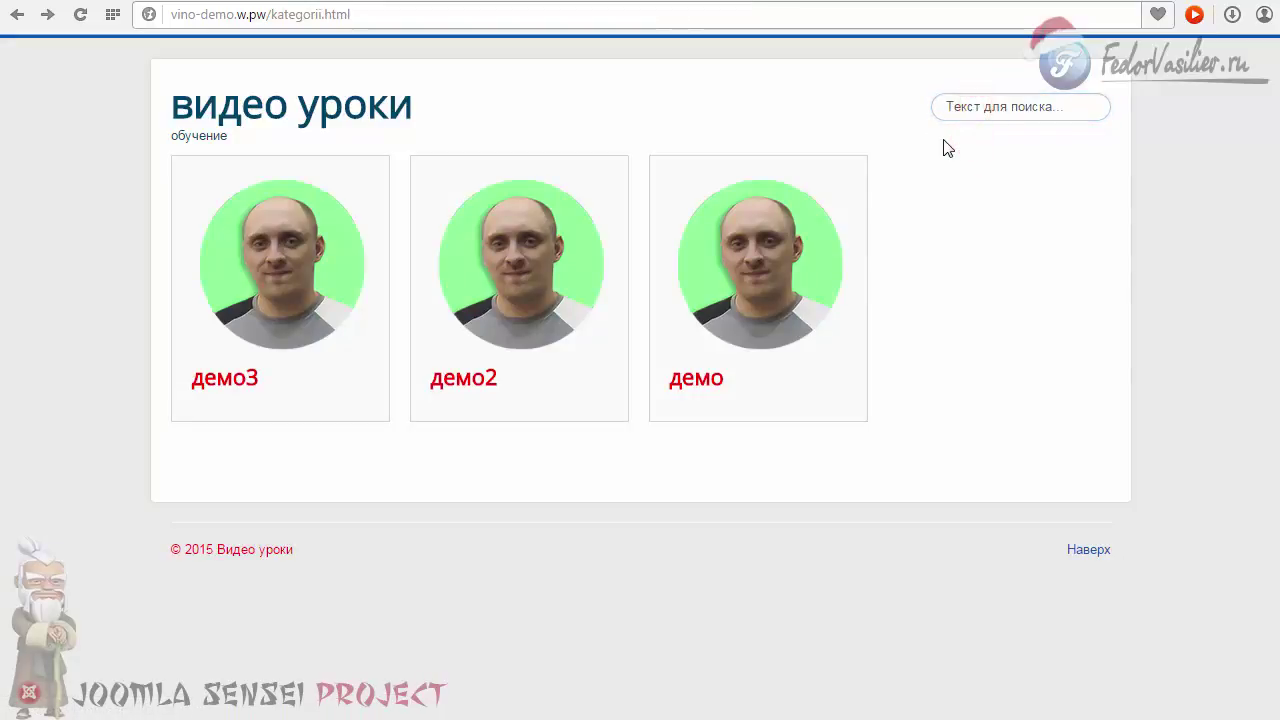
click(953, 136)
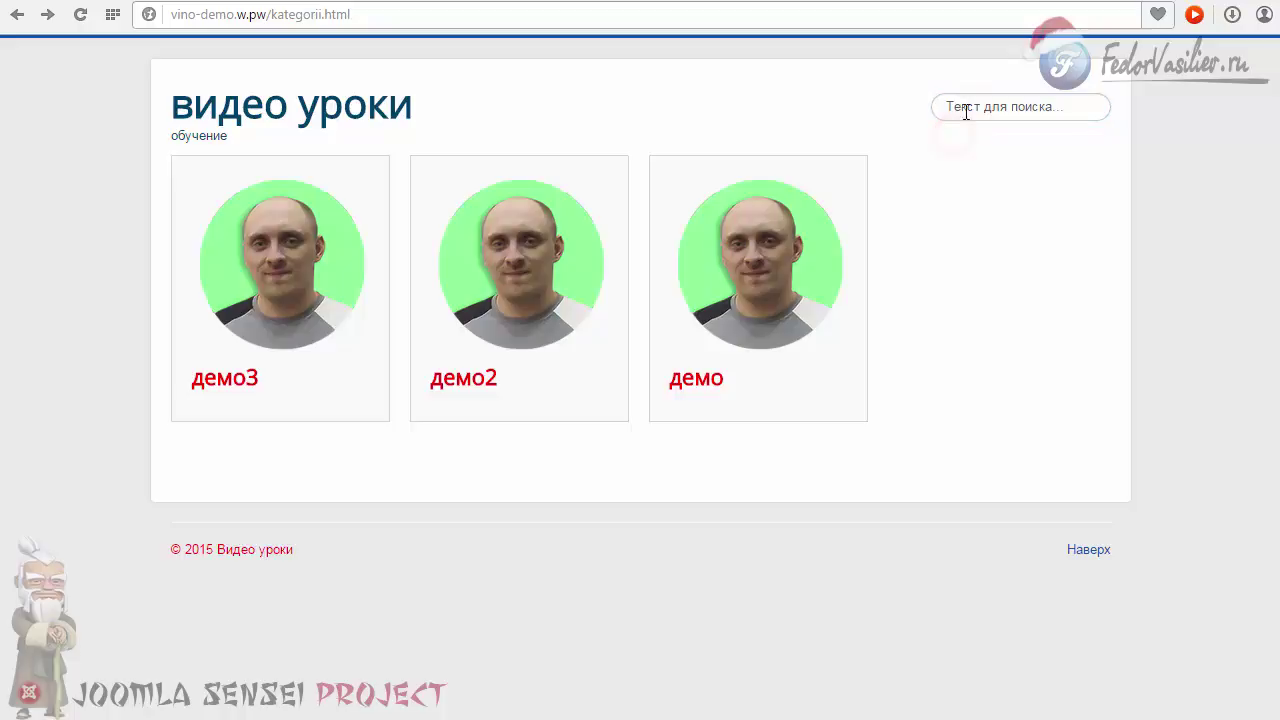
click(692, 1)
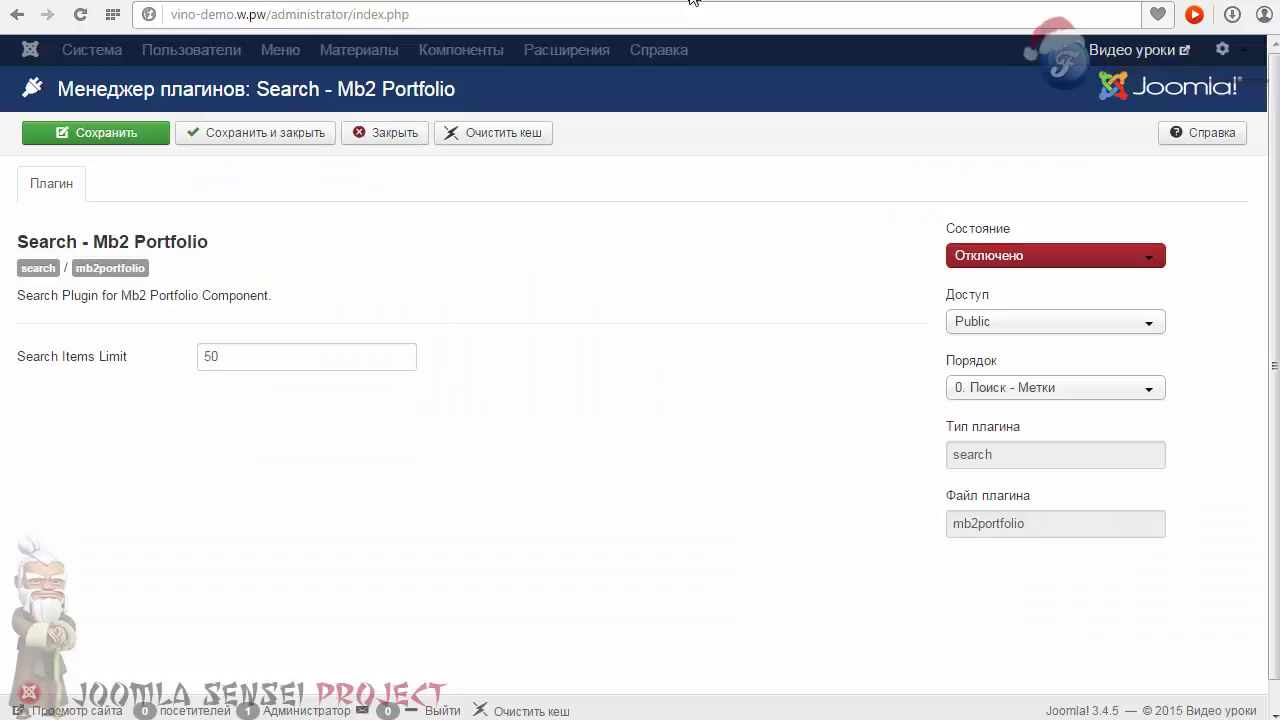
Try the Включено state for the Search - Mb2 Portfolio plugin, set it back to Отключено, and save and close.
click(974, 260)
click(974, 280)
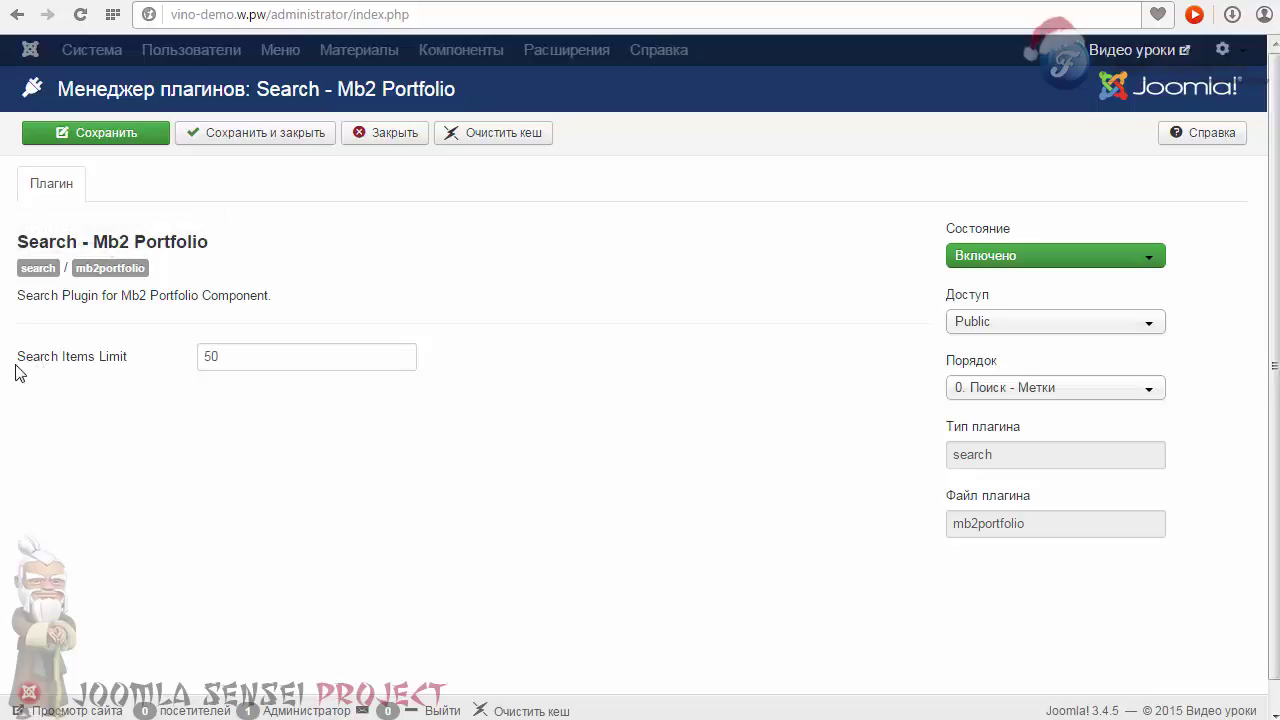
click(231, 353)
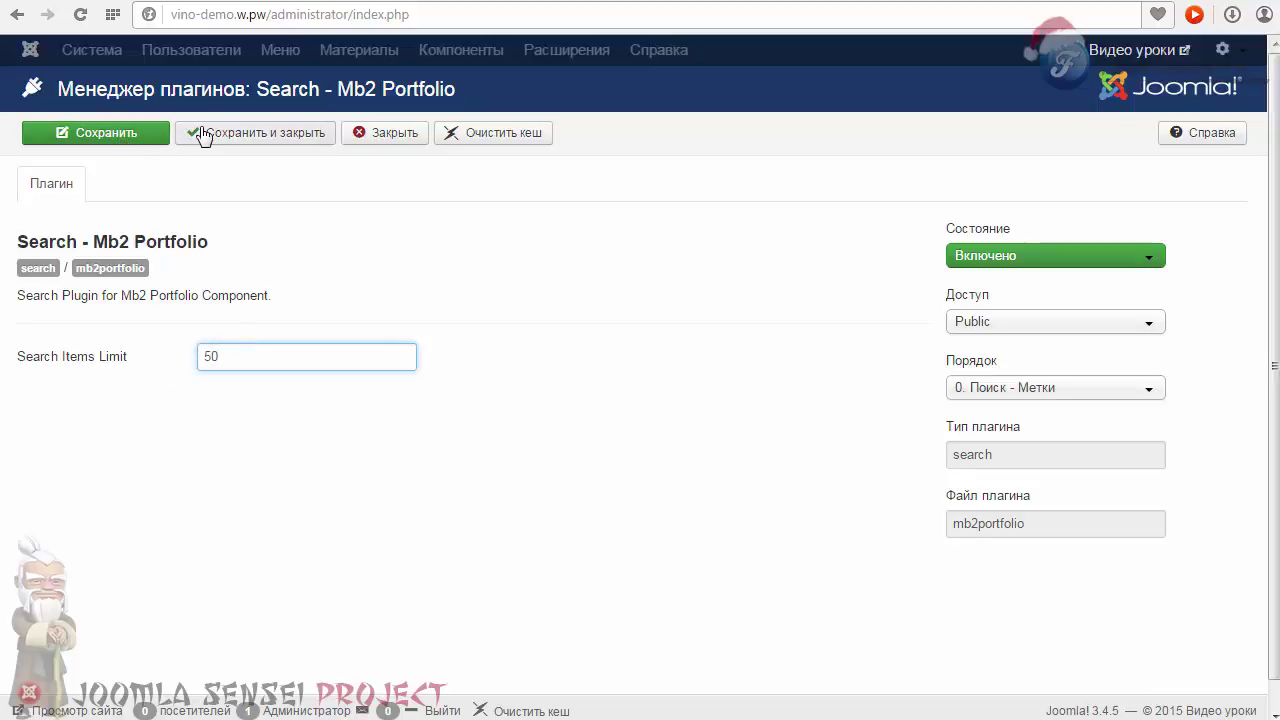
click(1000, 258)
click(995, 306)
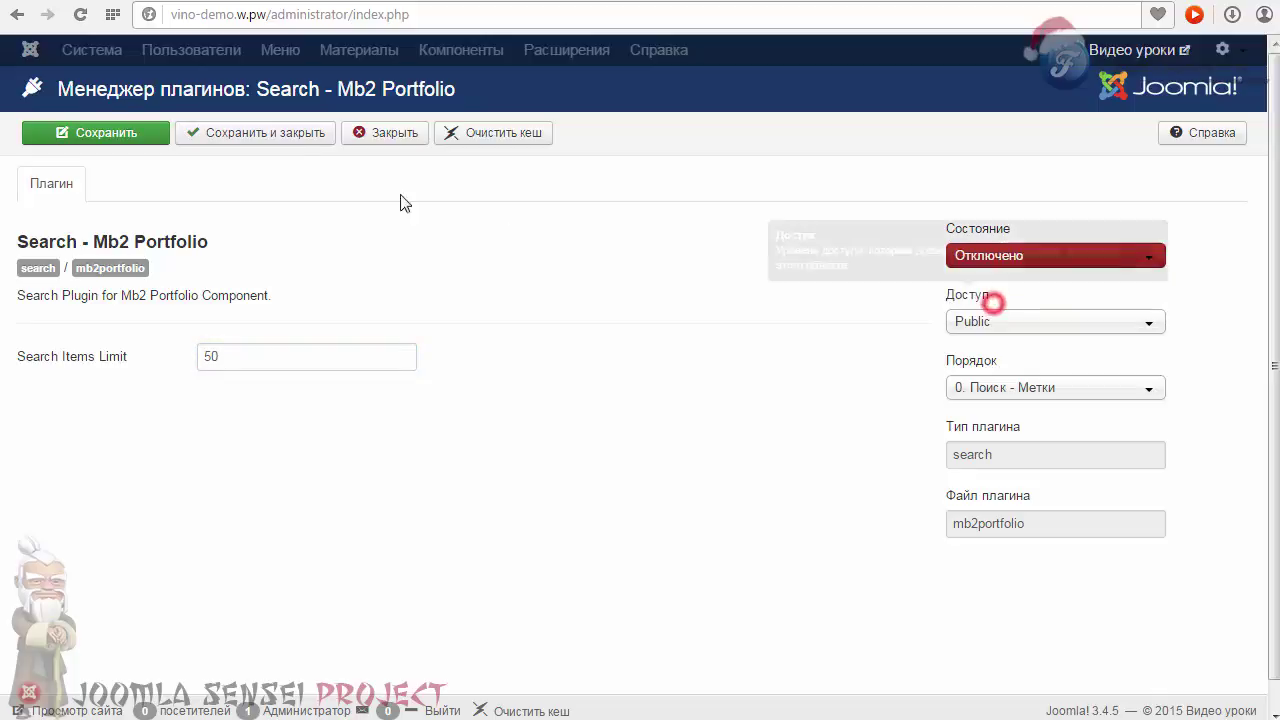
click(282, 132)
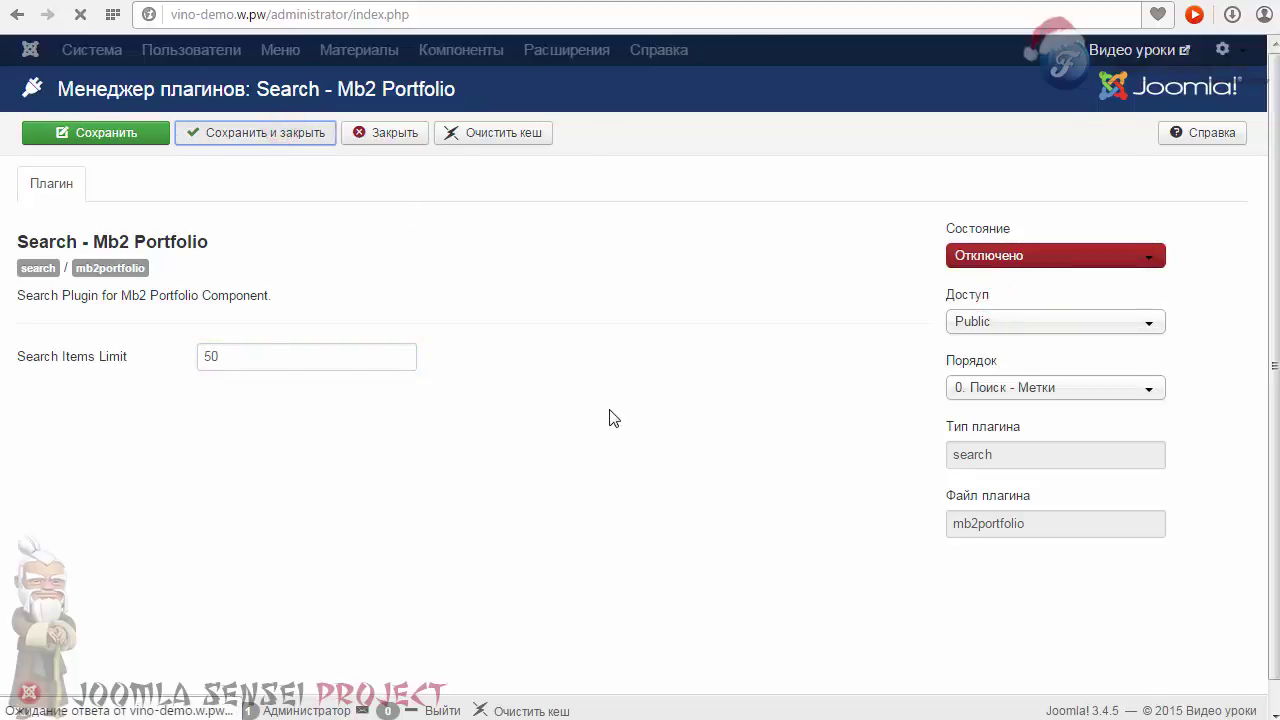
Go to the module manager, look at the Категории page on the site, and open the Mb2 Portfolio module for editing.
click(620, 55)
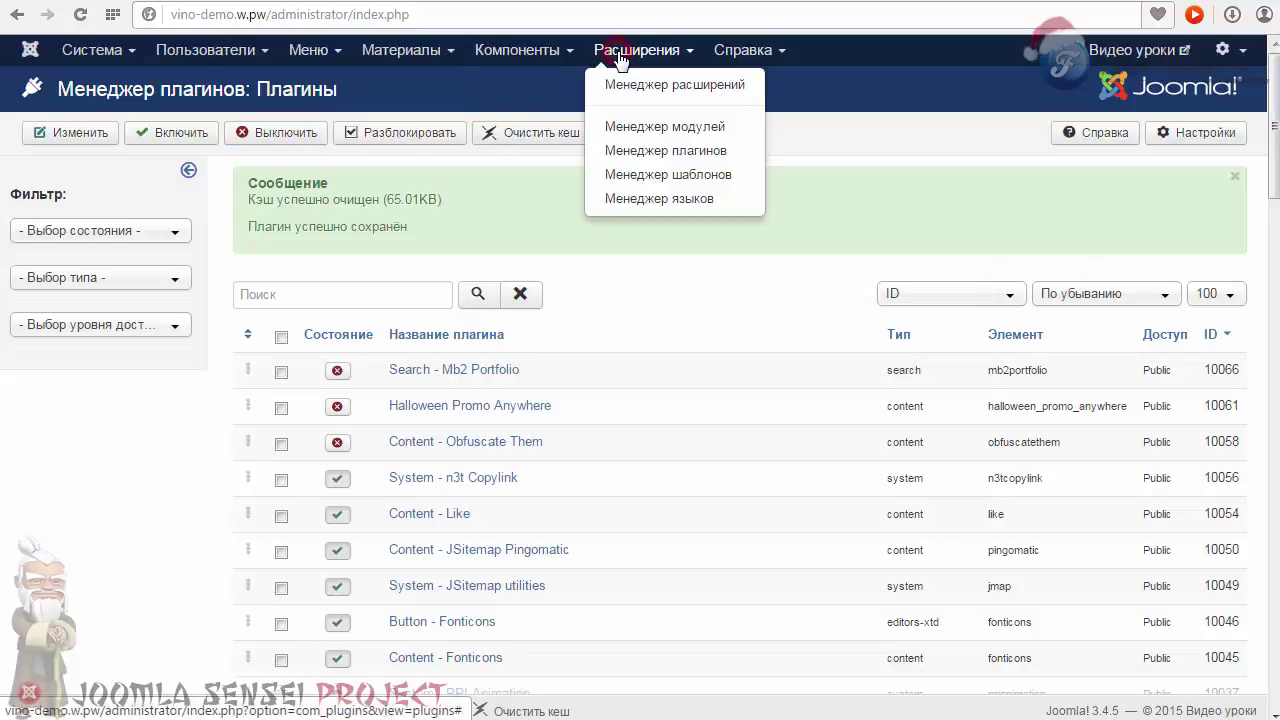
click(634, 127)
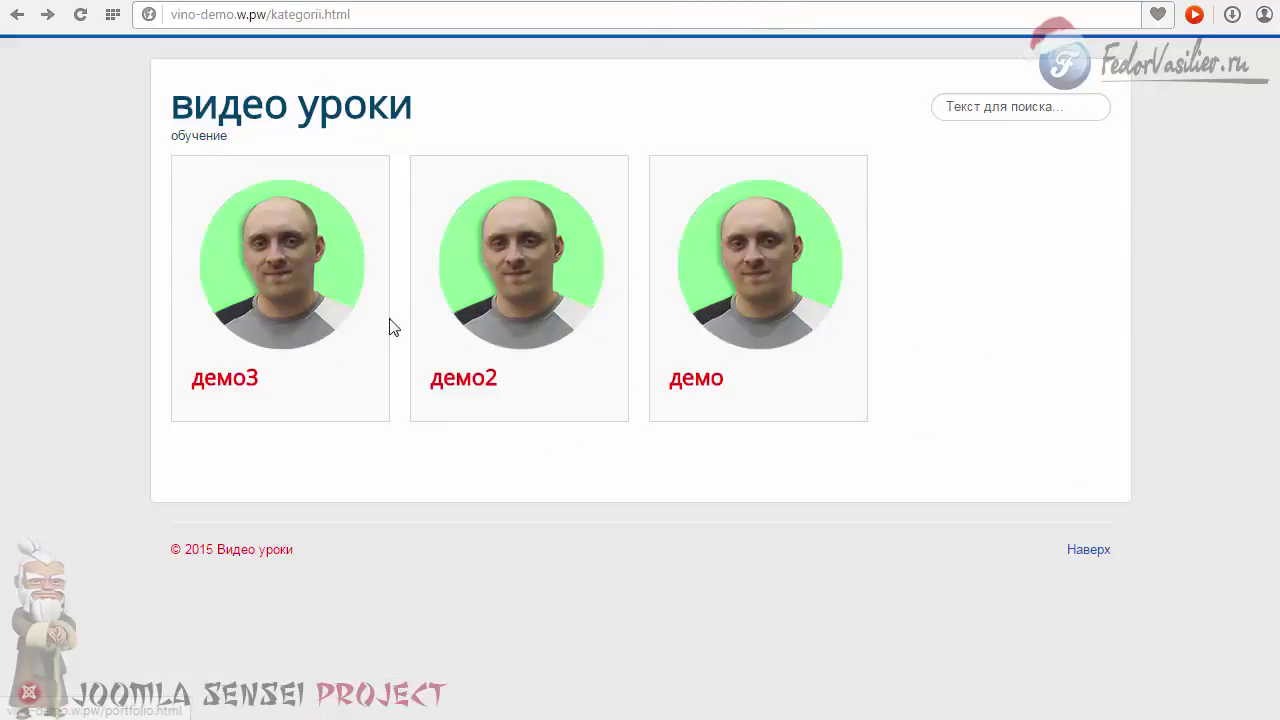
click(368, 108)
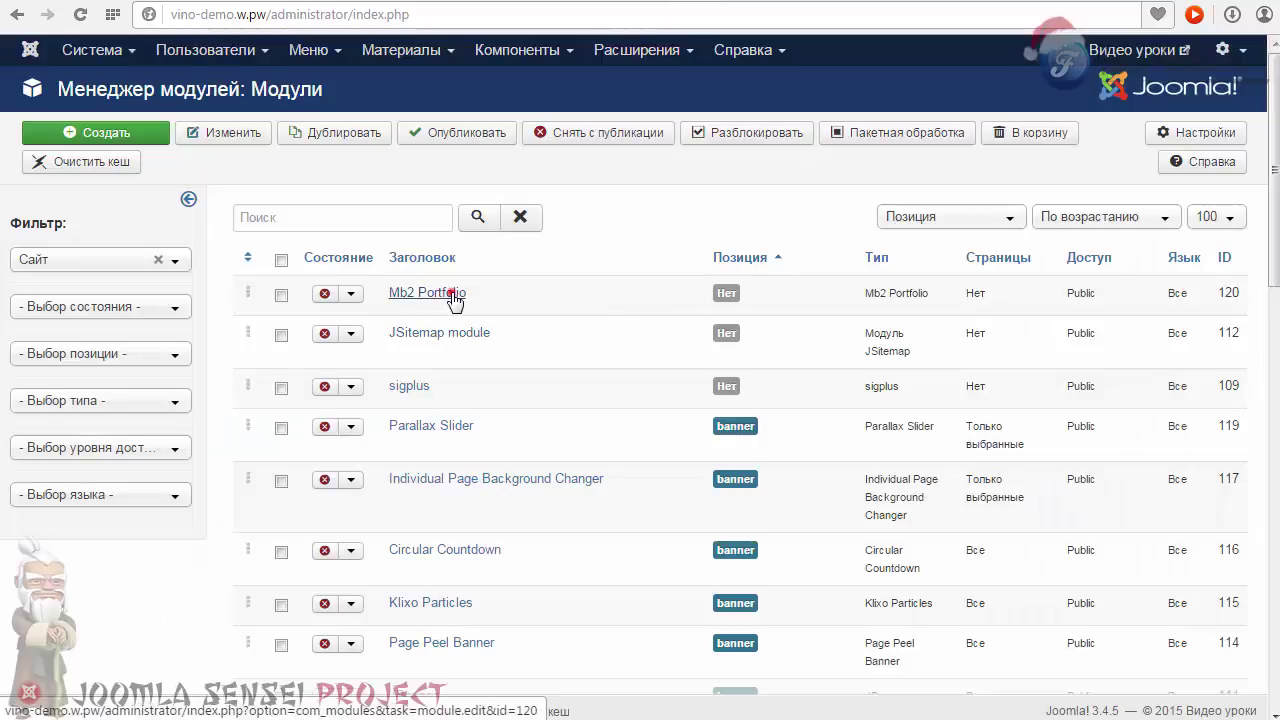
click(451, 292)
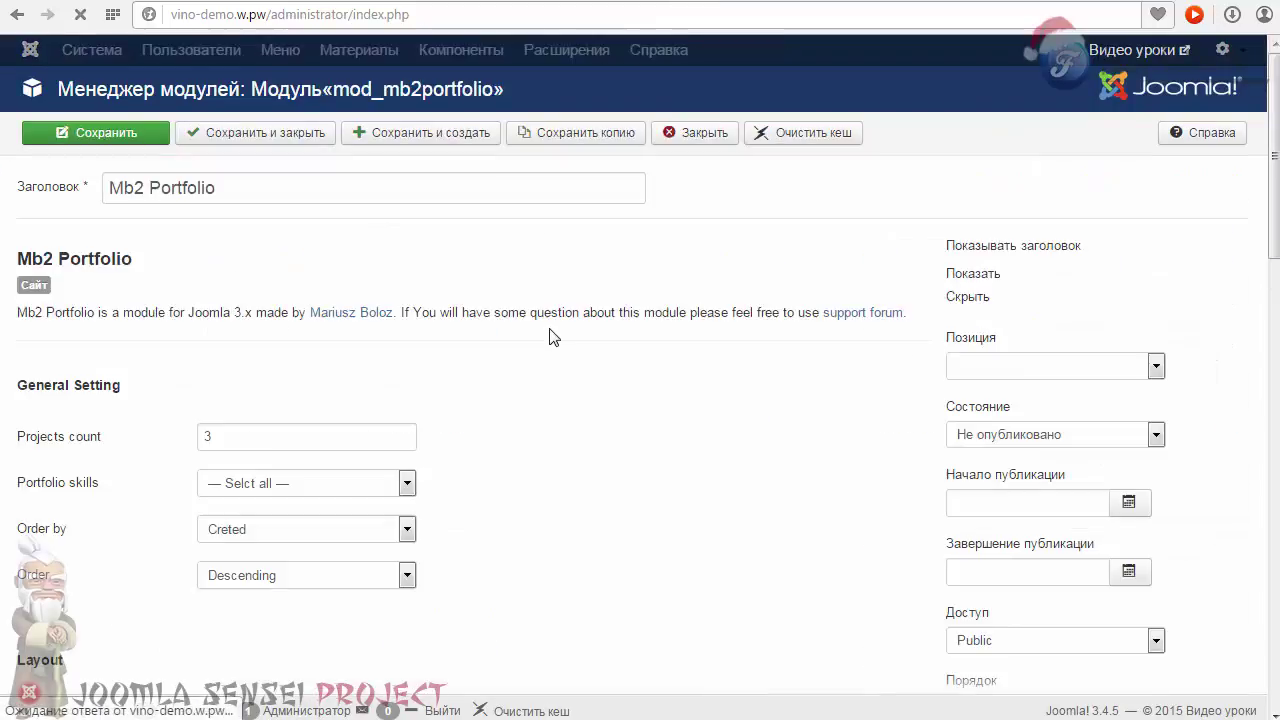
Set the Mb2 Portfolio module's state to Опубликовано and its position to Banner [banner].
click(1012, 443)
click(1010, 467)
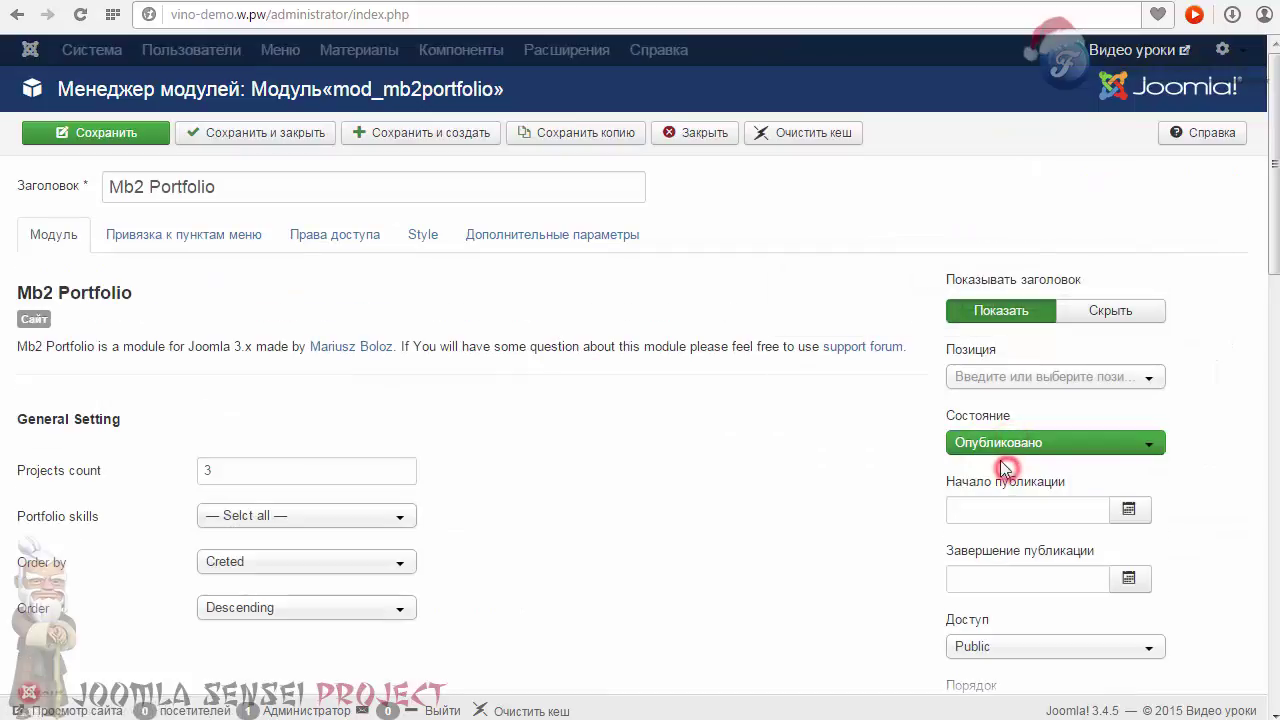
click(1030, 377)
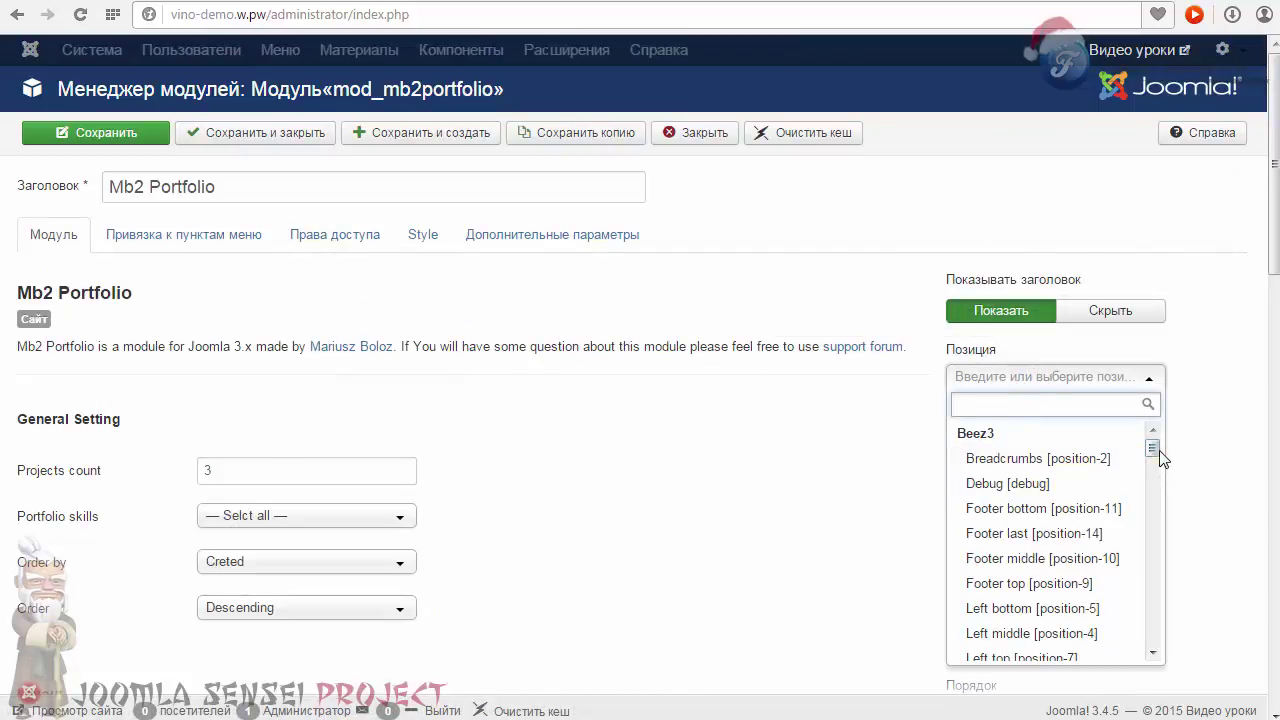
drag(1153, 450, 1153, 535)
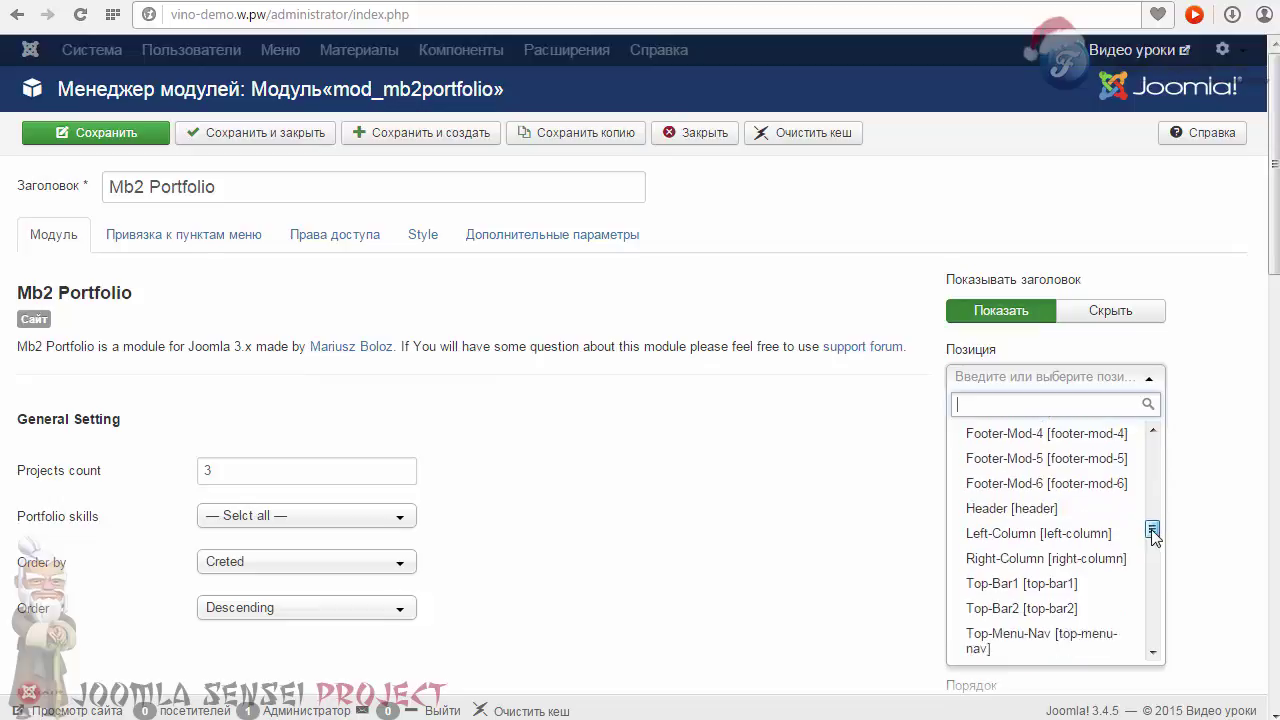
Assign the module only to specified pages (Только на указанных страницах), leaving just Главная selected in Main Menu and deselecting тест in Футер.
click(186, 236)
click(216, 284)
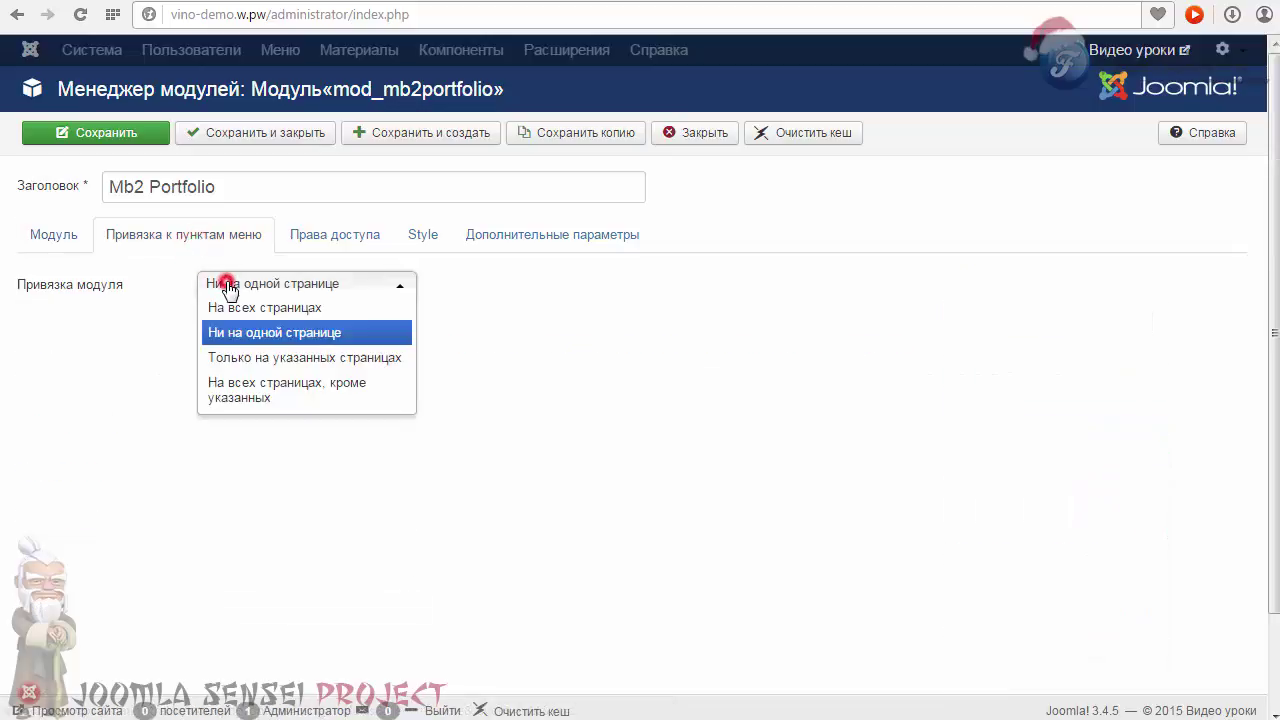
click(238, 360)
click(356, 390)
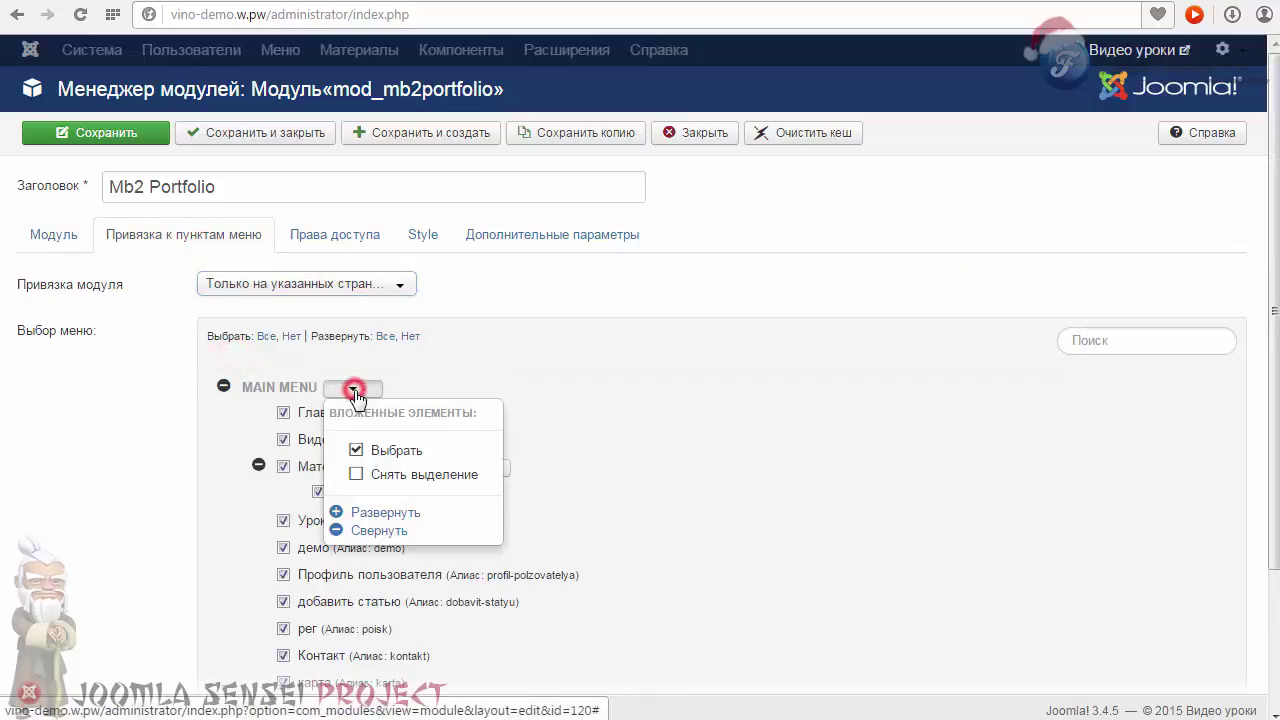
click(350, 467)
click(283, 413)
scroll(172, 428, down, 2)
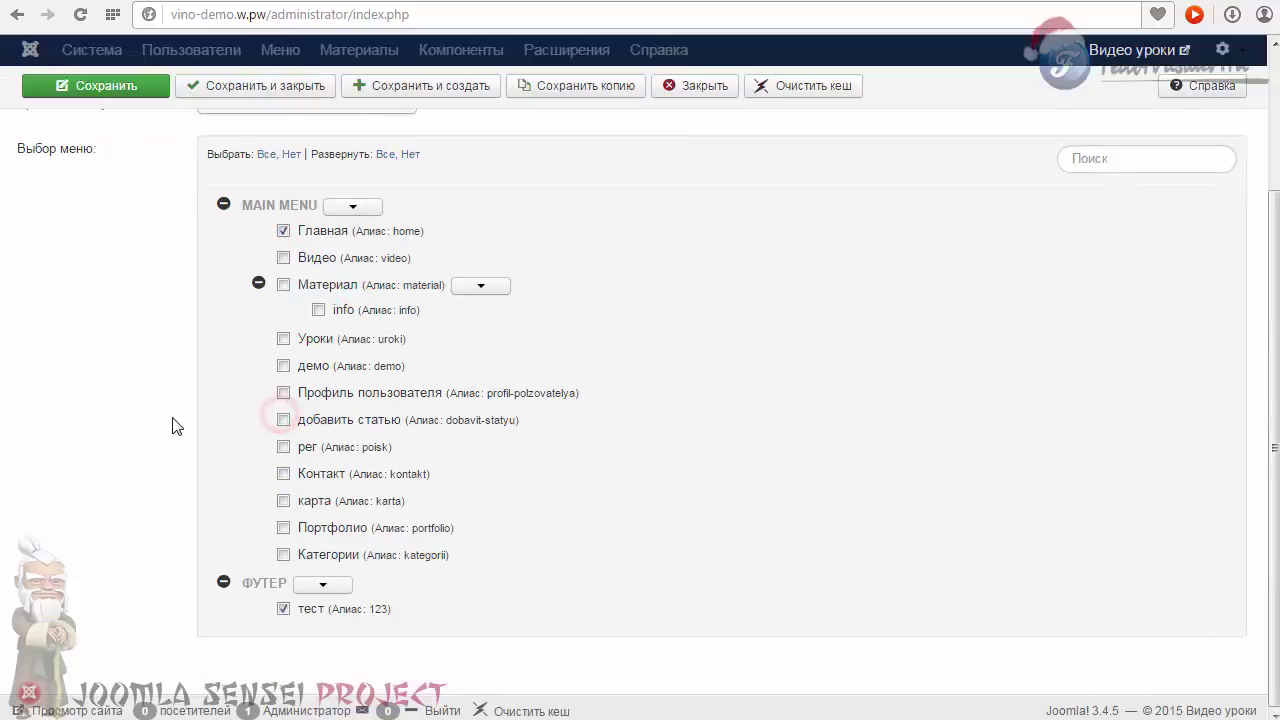
click(281, 606)
scroll(180, 504, up, 2)
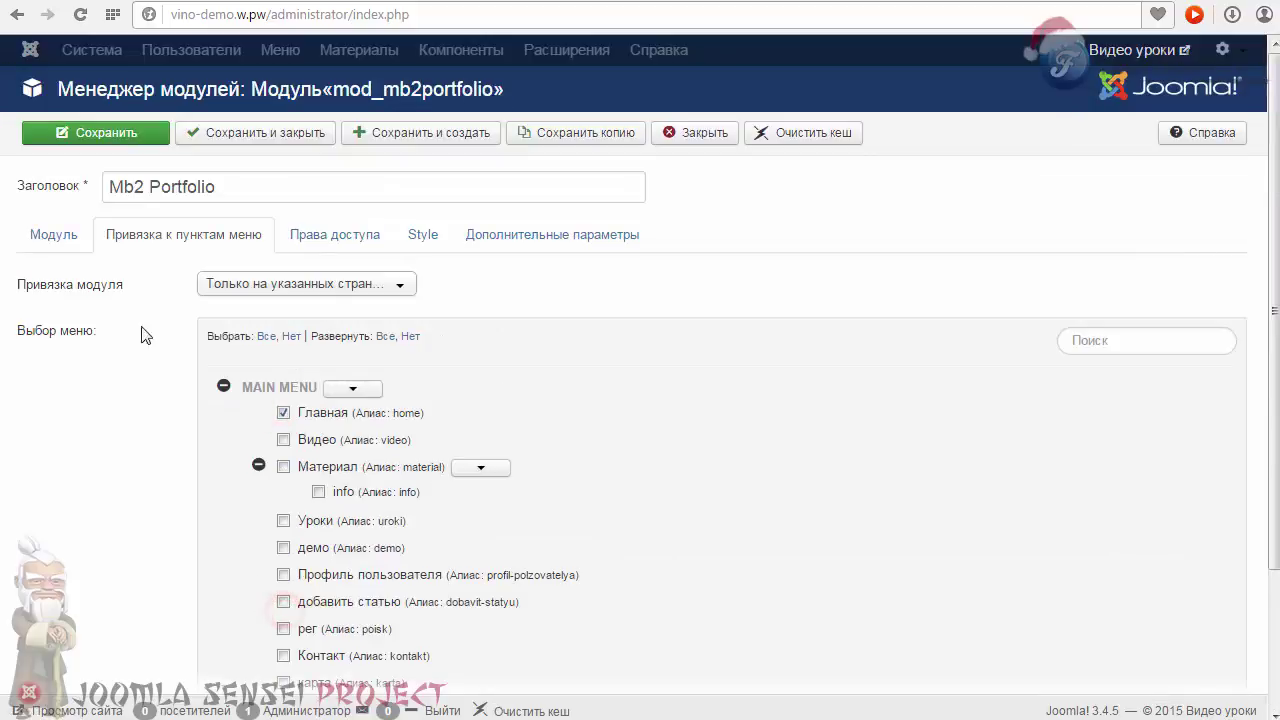
Examine the module's access rights and Style options, and its General Setting, Layout and Project Details parameters.
click(316, 248)
click(416, 245)
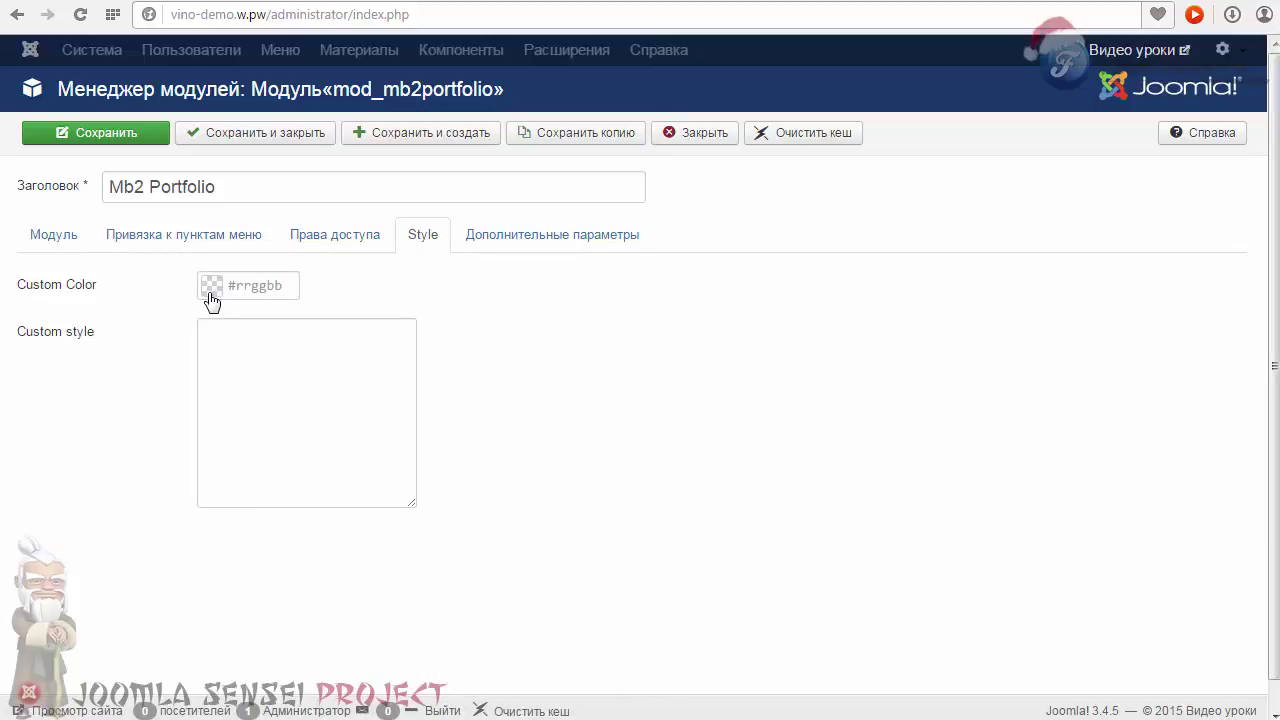
click(50, 246)
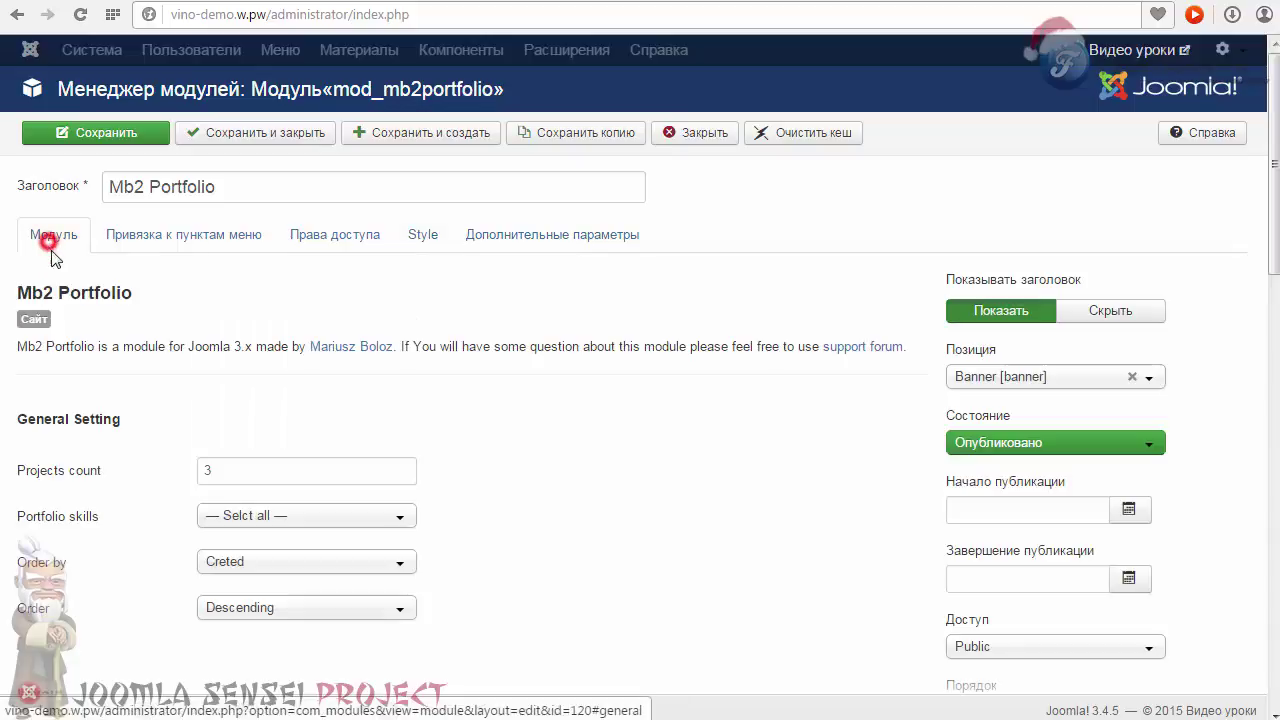
scroll(55, 262, down, 2)
drag(1270, 274, 1268, 322)
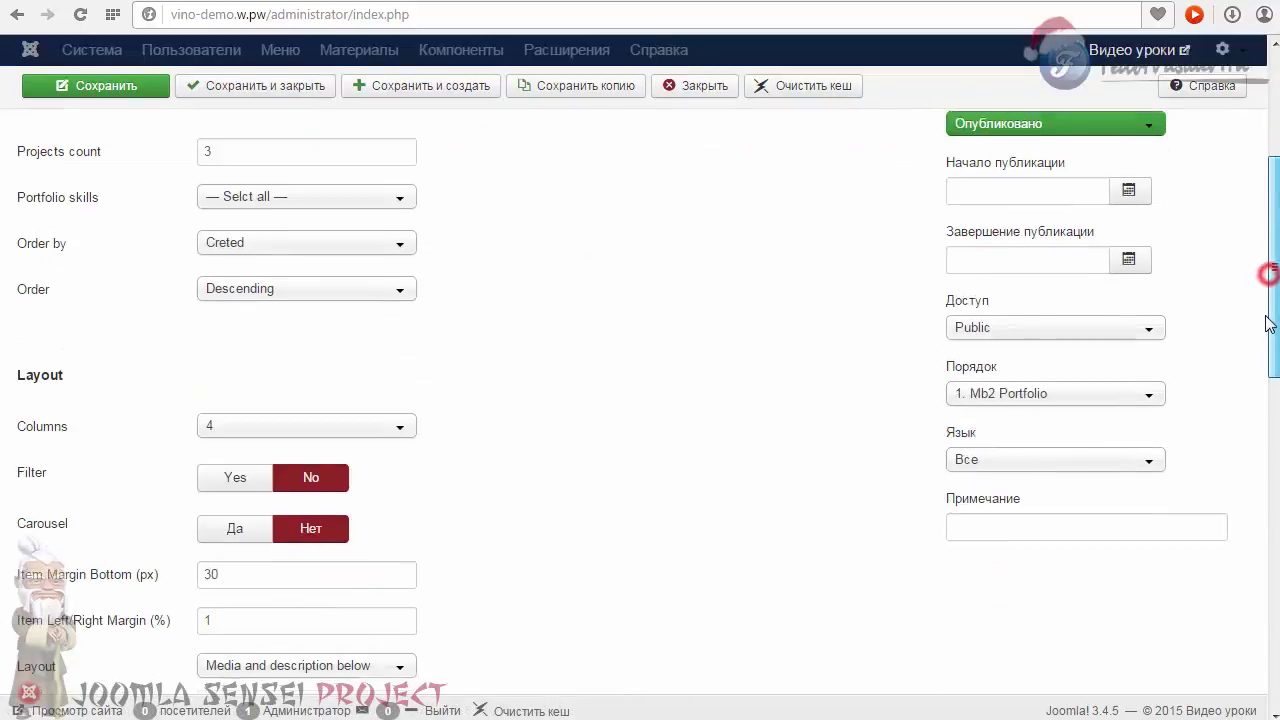
scroll(1257, 420, down, 10)
scroll(1275, 382, up, 2)
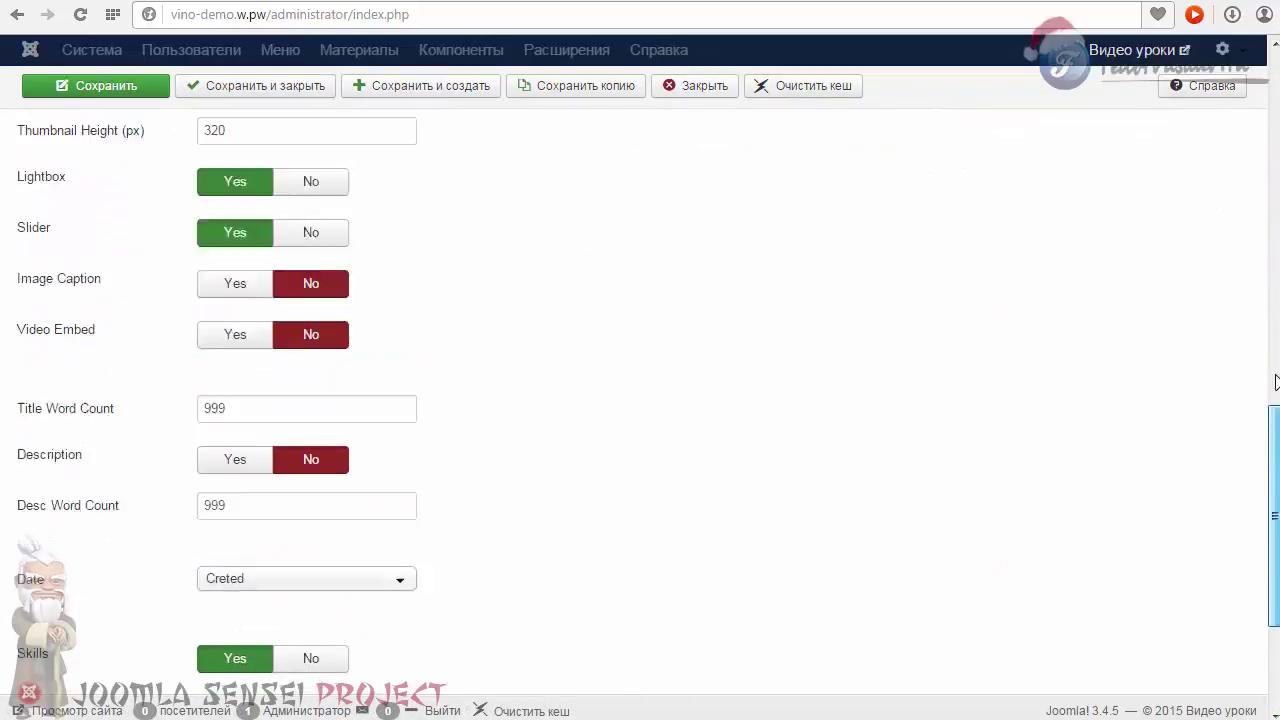
scroll(1275, 382, up, 8)
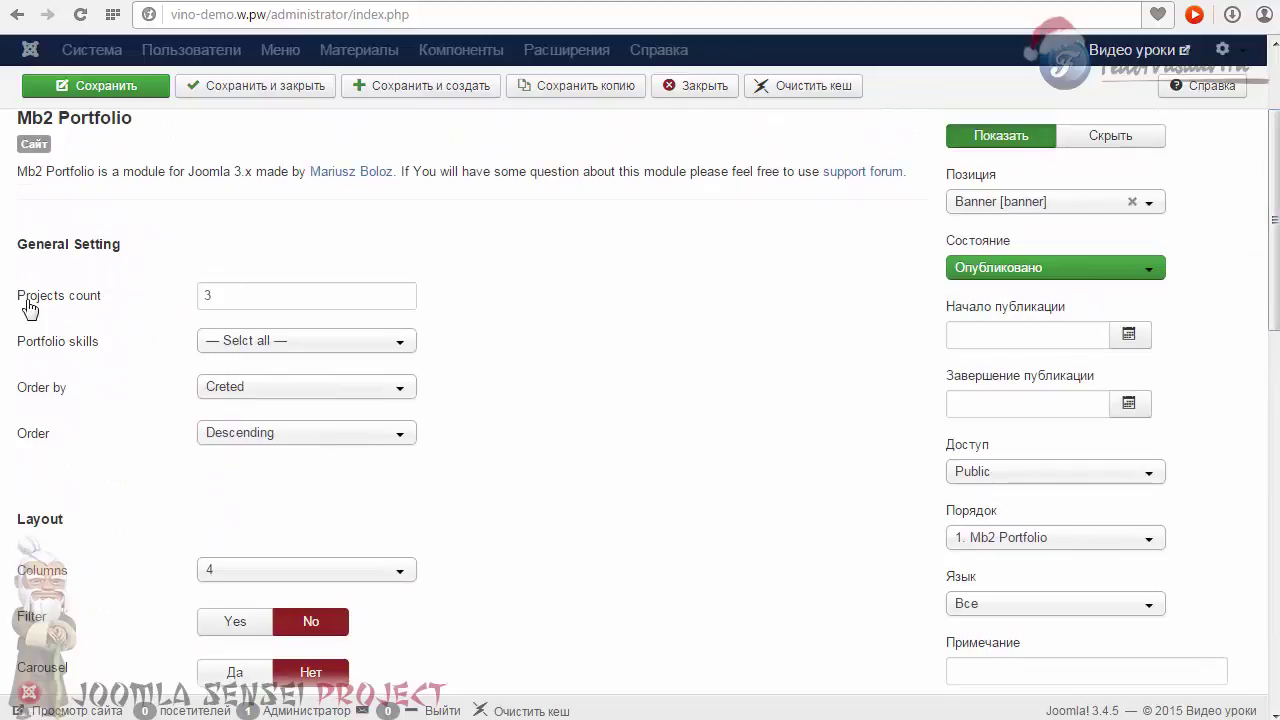
scroll(220, 437, up, 2)
scroll(528, 440, down, 4)
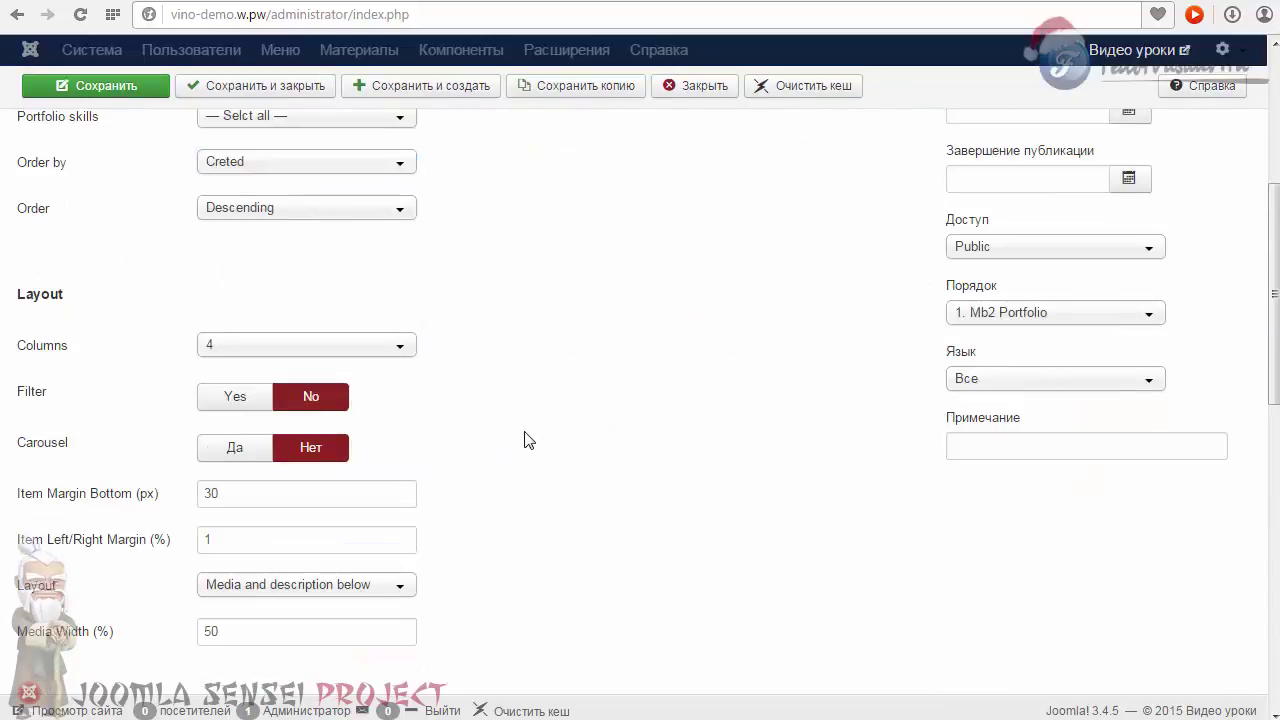
scroll(528, 440, up, 4)
Save the module, reload the site's home page and advance the демо6 image slider in the Mb2 Portfolio block.
click(114, 133)
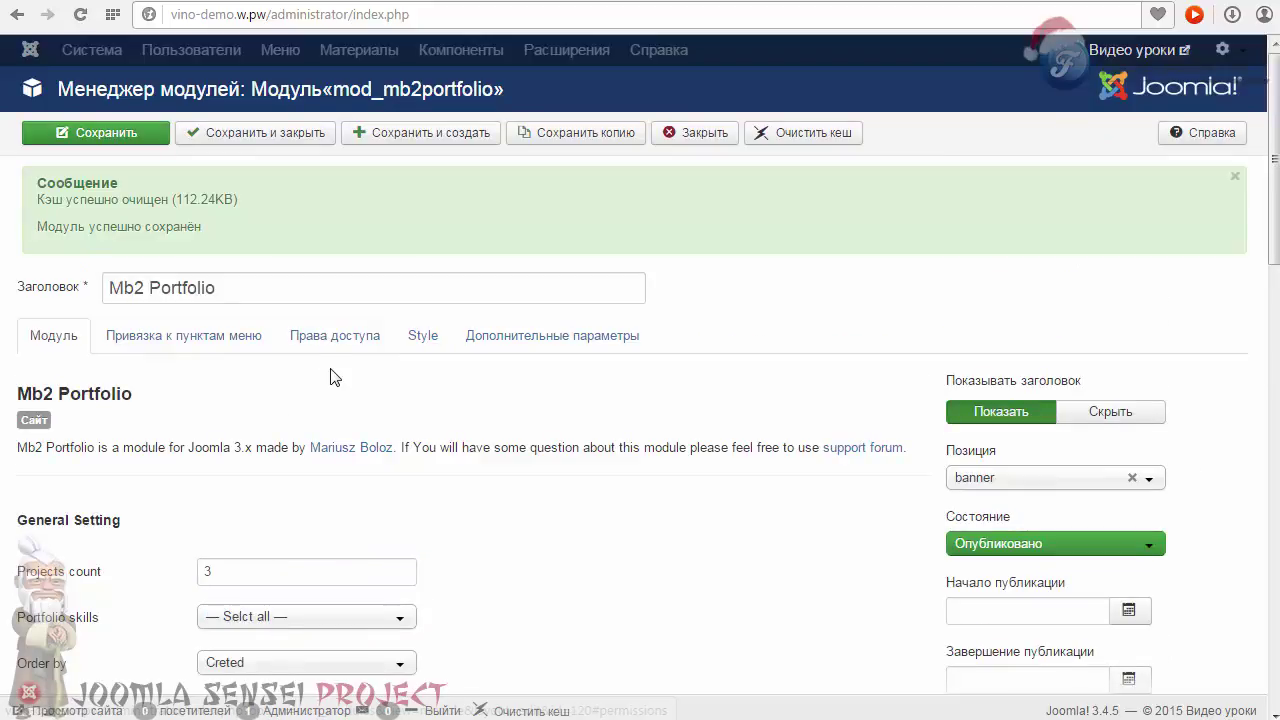
click(757, 2)
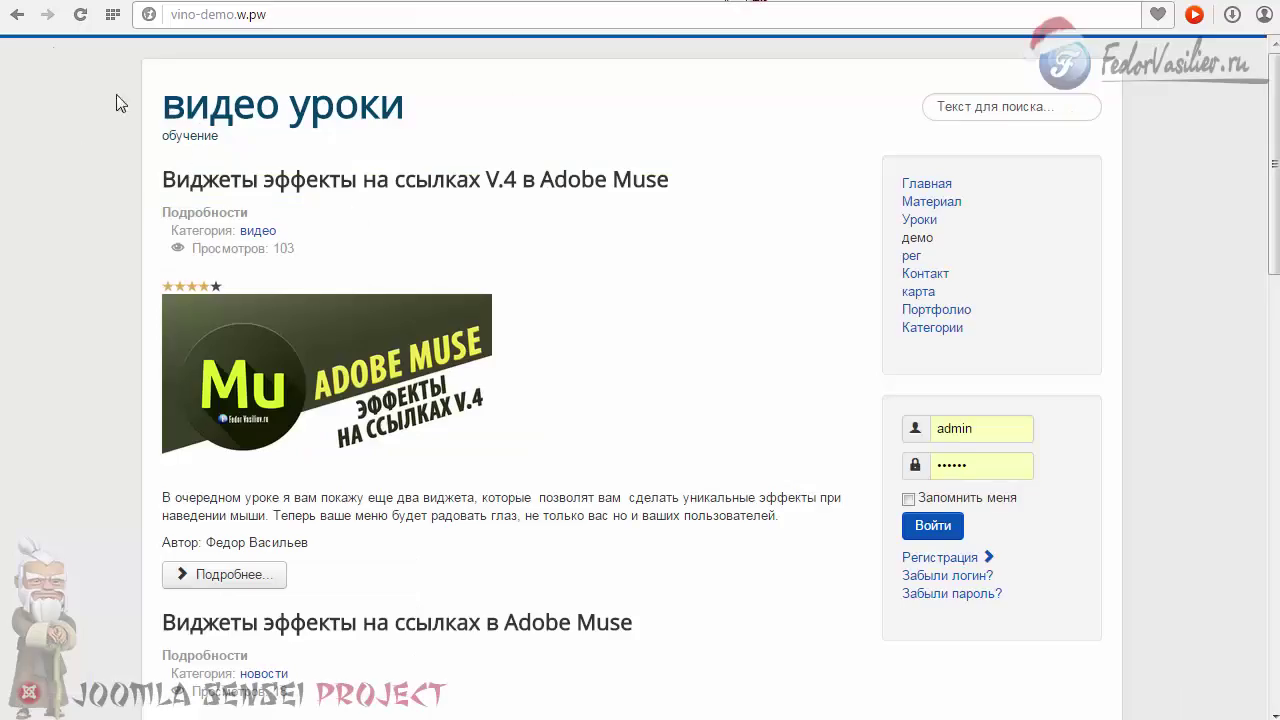
click(78, 14)
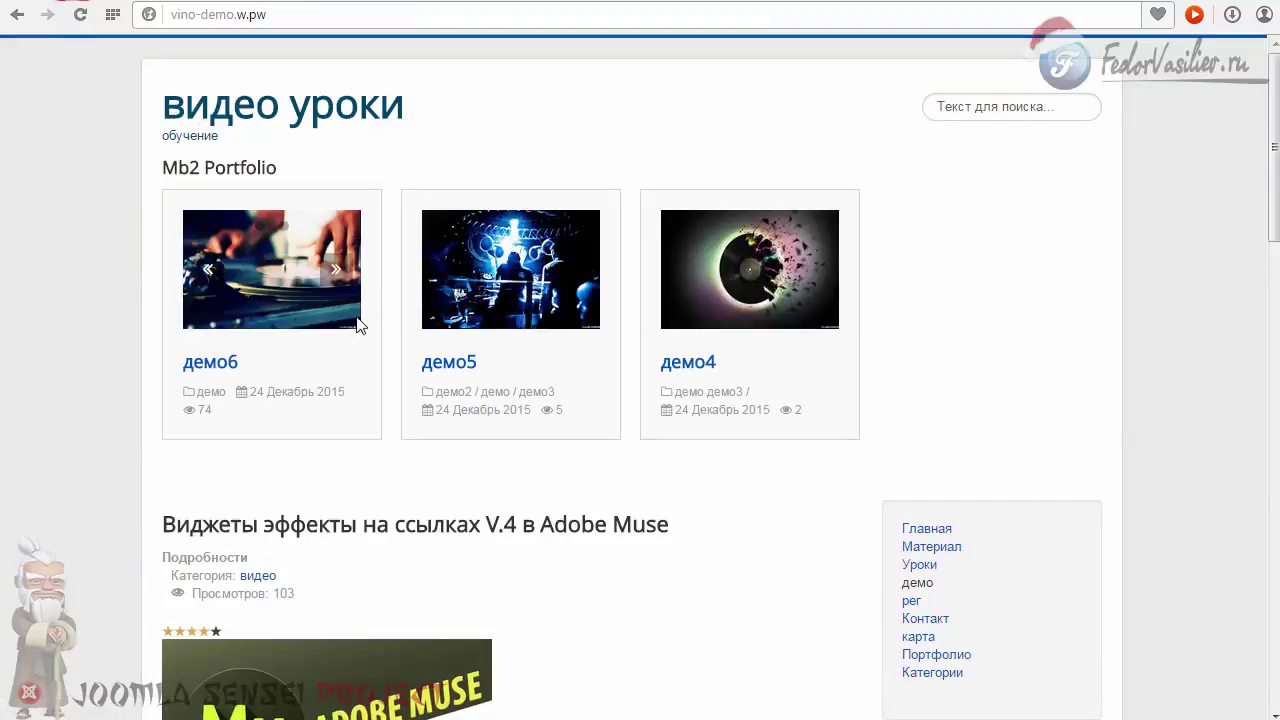
click(336, 268)
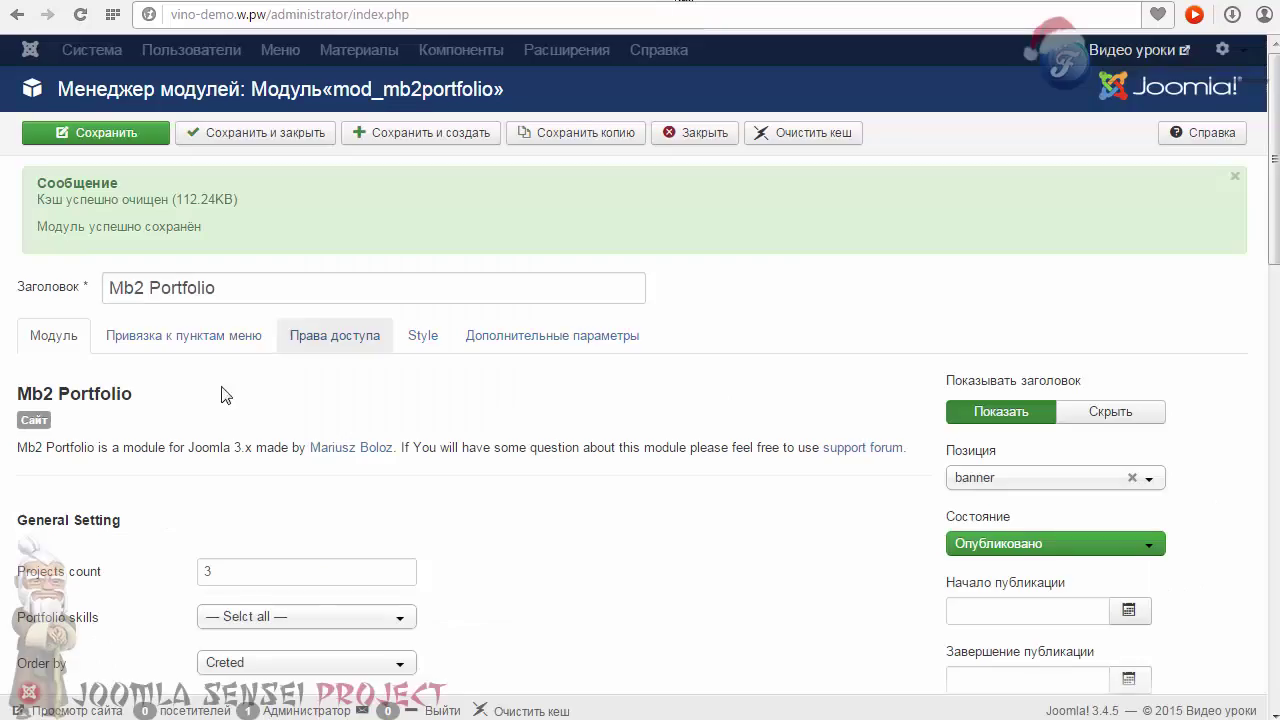
Return to the module settings and examine the Portfolio skills and Order by choices, keeping Selct all and Creted.
scroll(228, 380, down, 5)
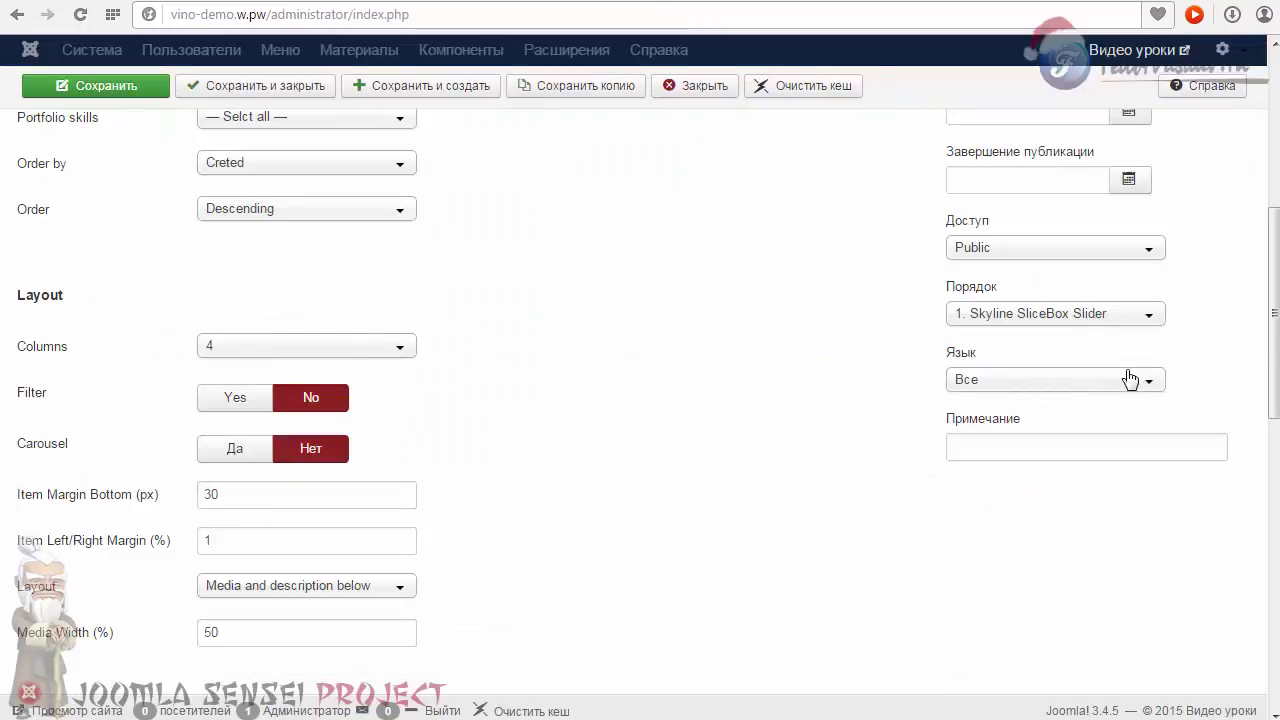
drag(1276, 367, 1252, 290)
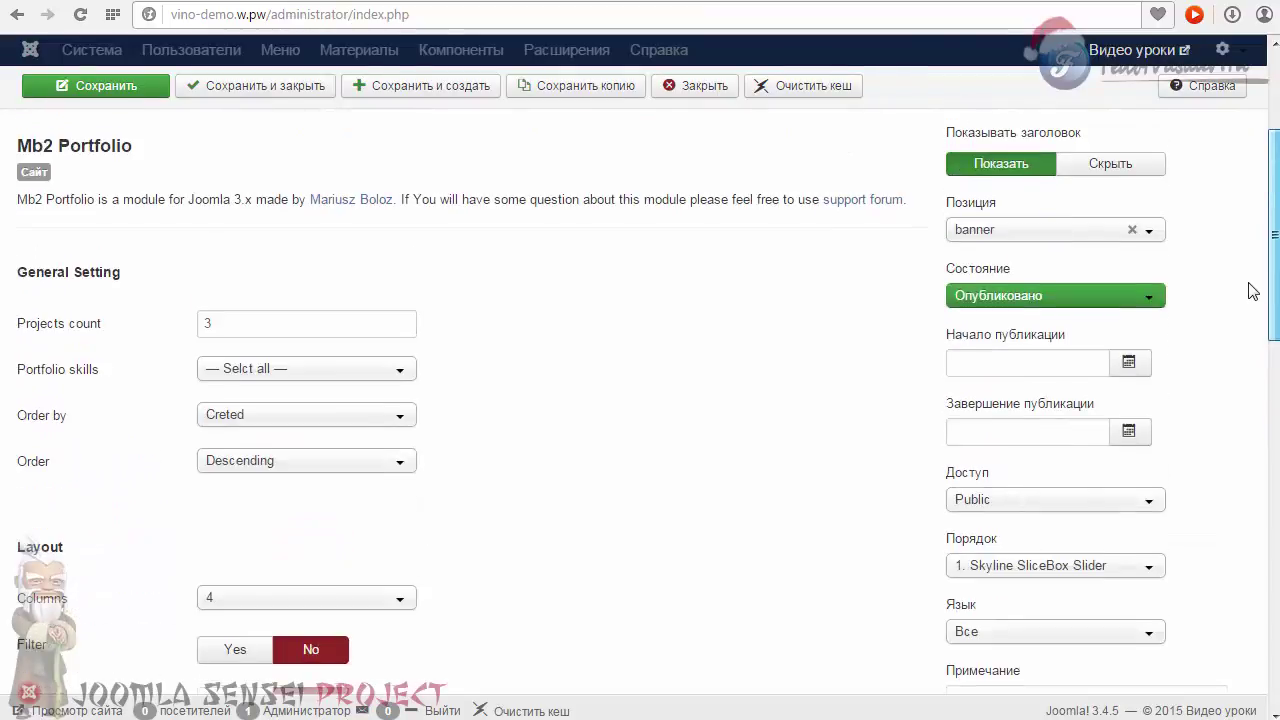
click(314, 370)
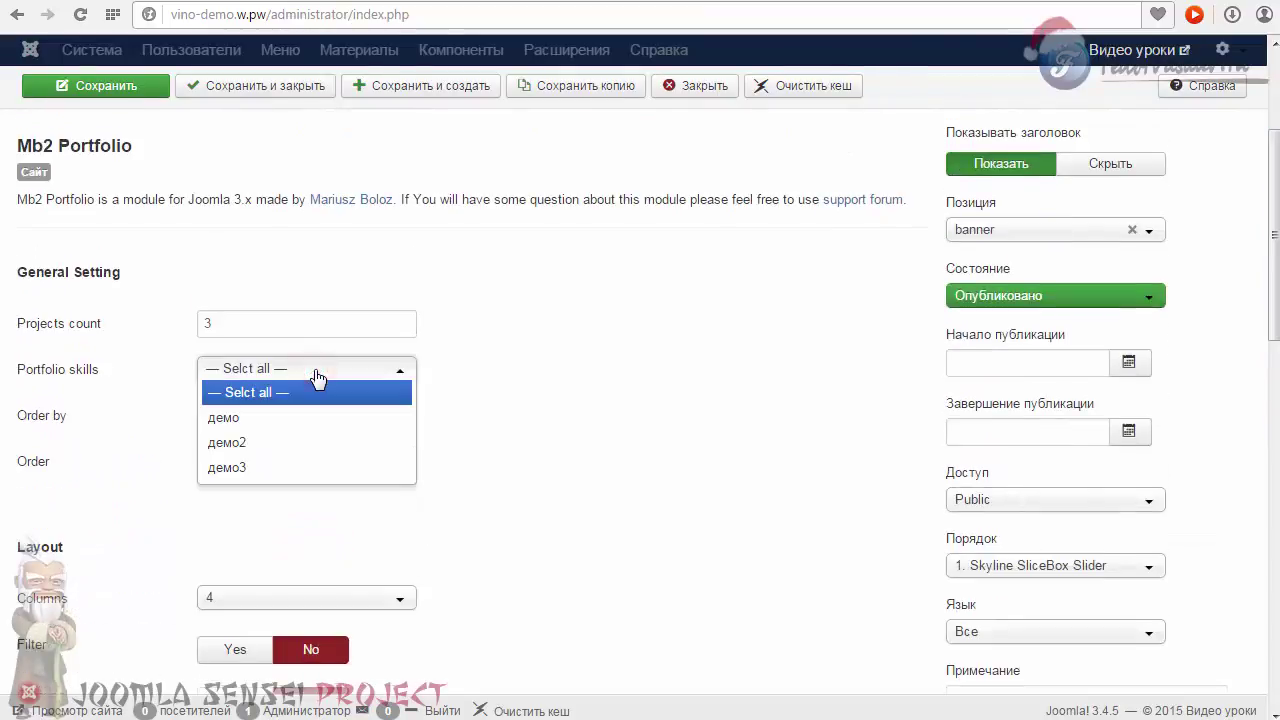
click(459, 372)
click(212, 369)
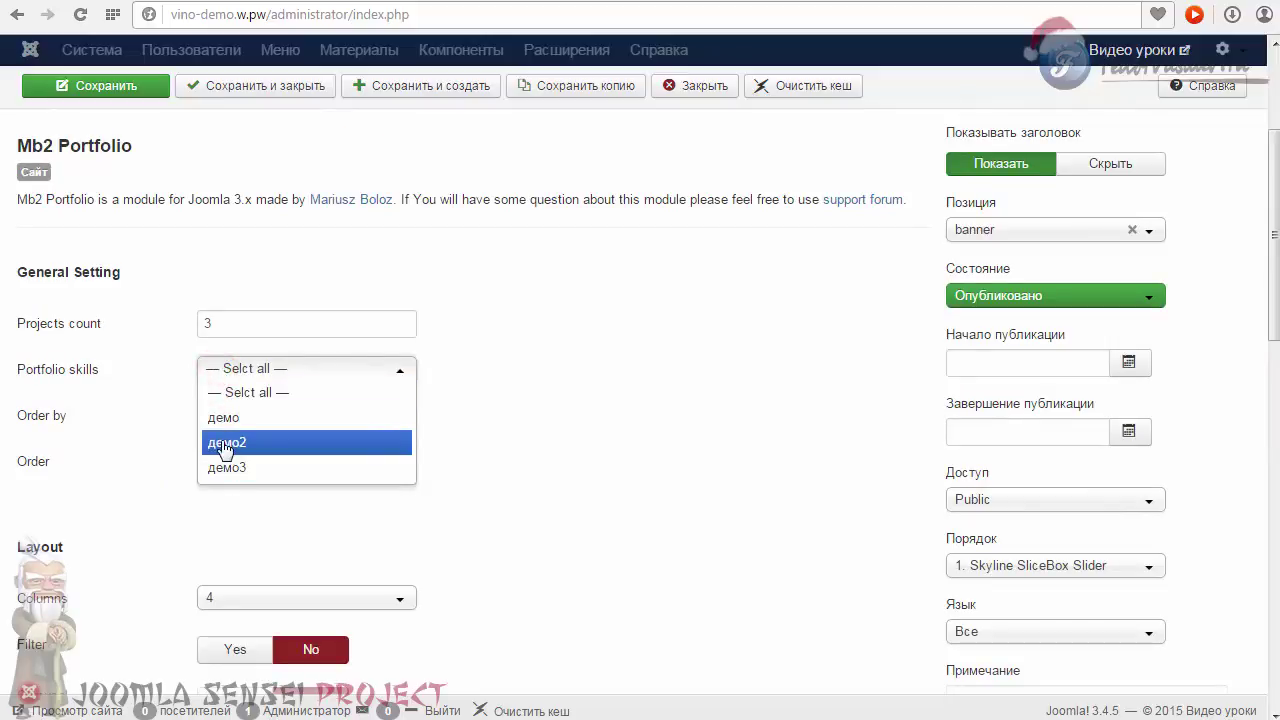
click(234, 393)
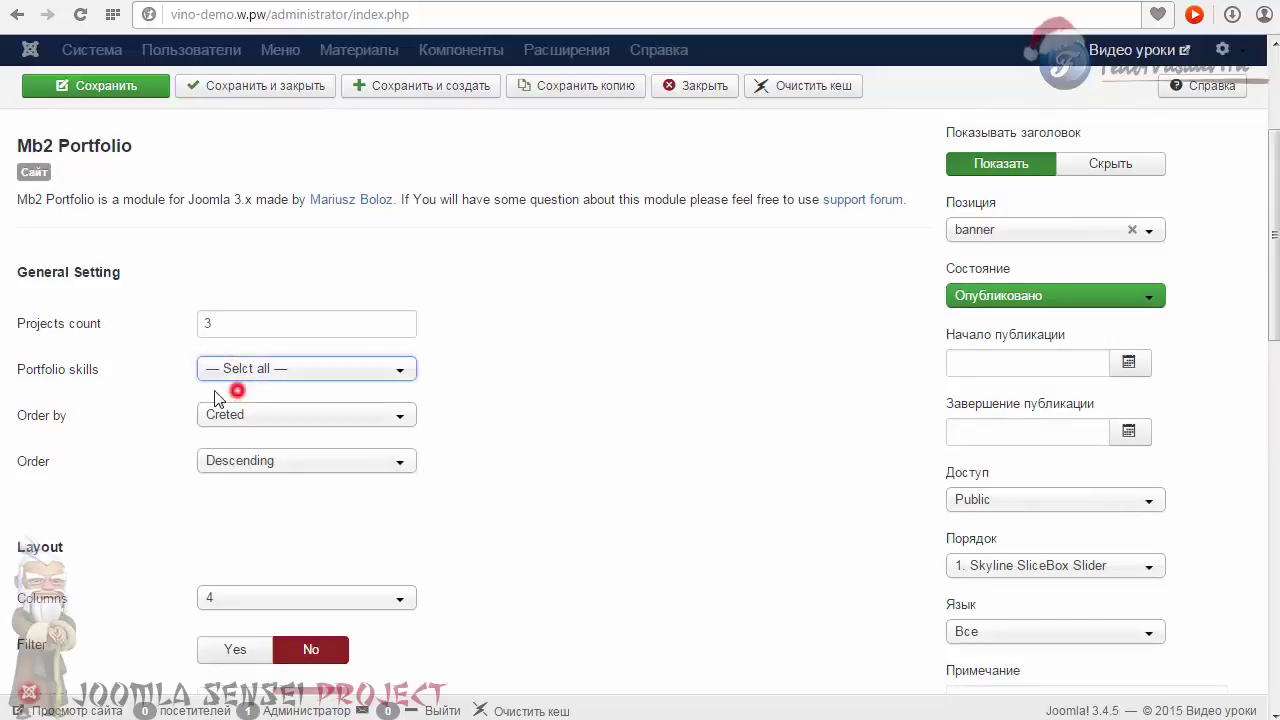
click(234, 416)
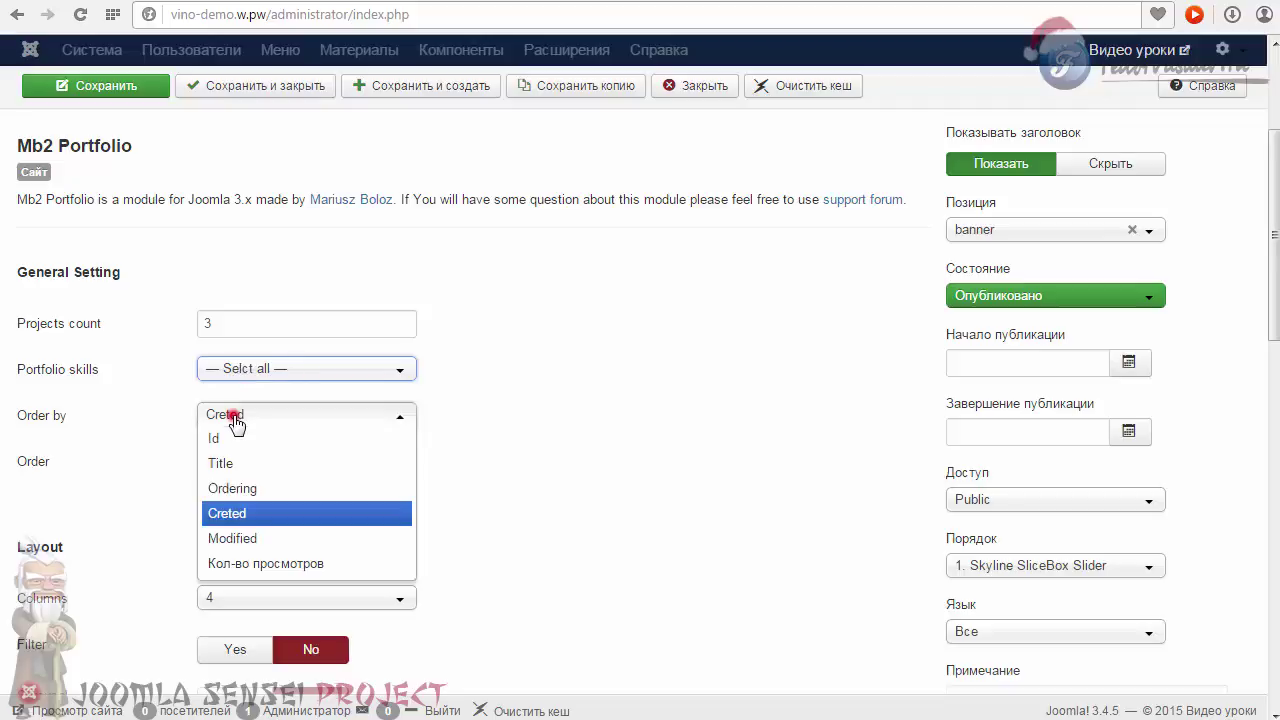
click(234, 418)
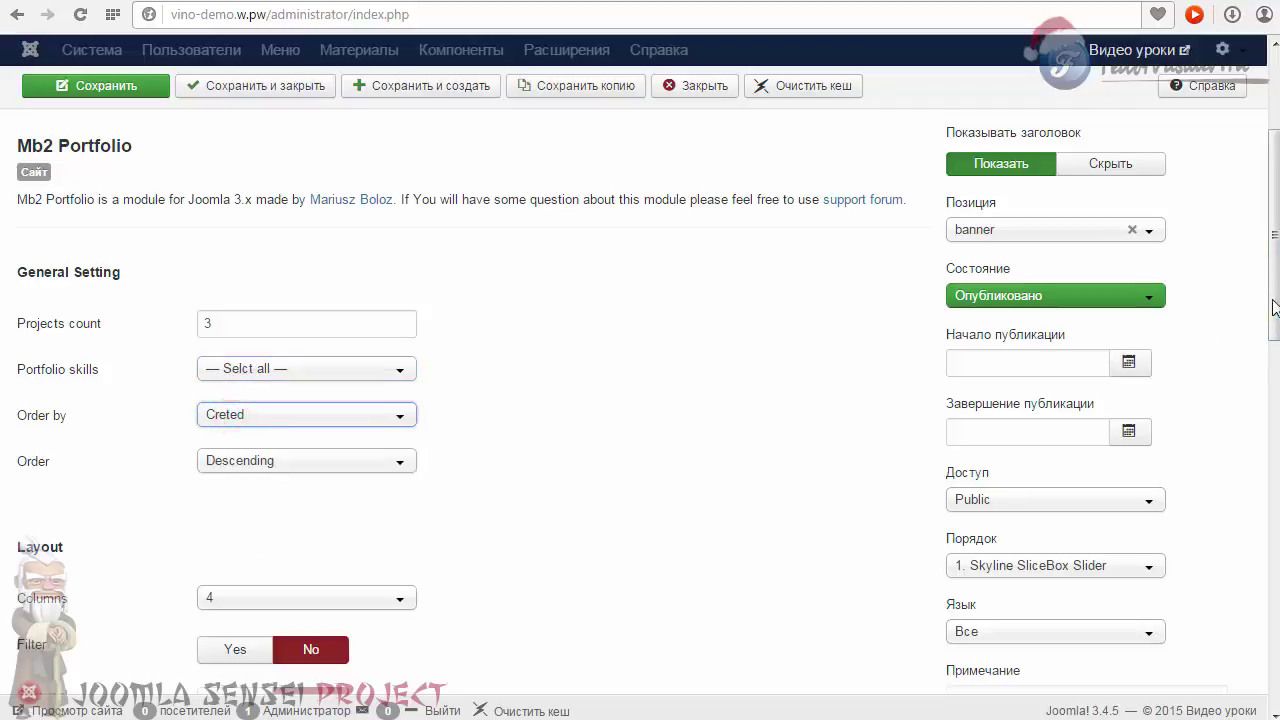
Review the module's Layout and Project Details settings and compare them with the Mb2 Portfolio block on the site's home page.
drag(1273, 299, 1276, 710)
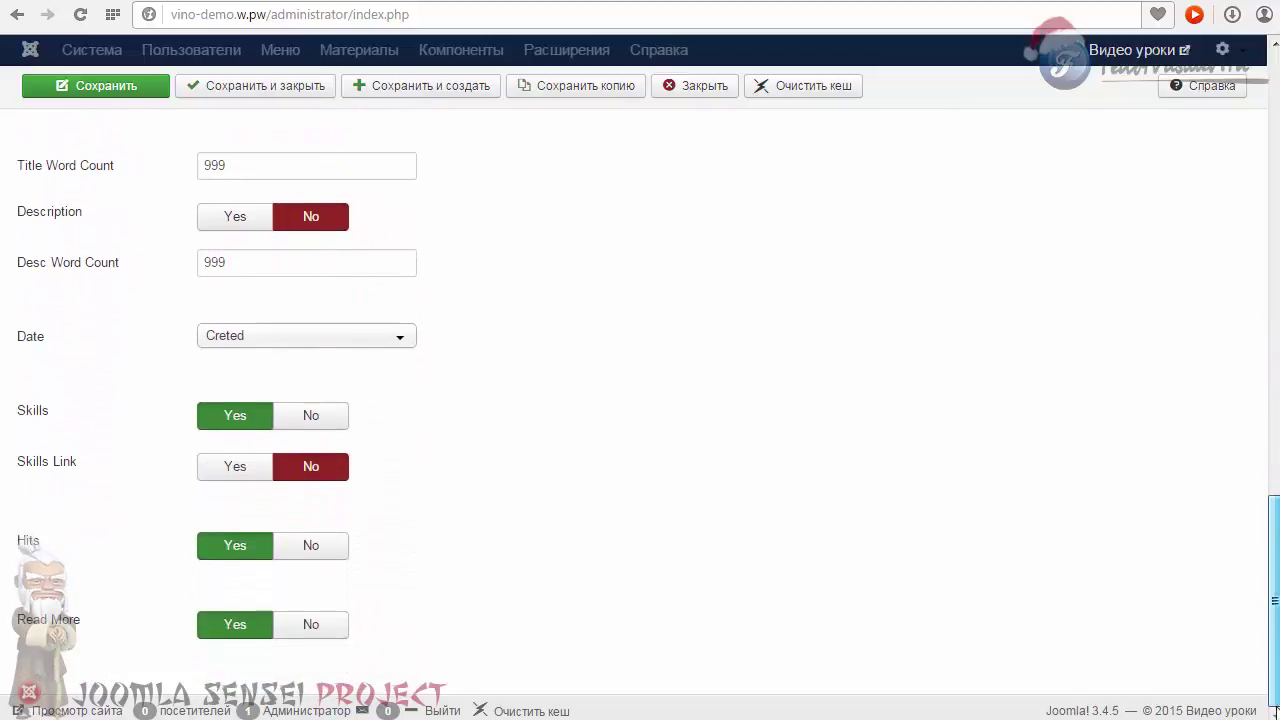
scroll(1257, 614, up, 4)
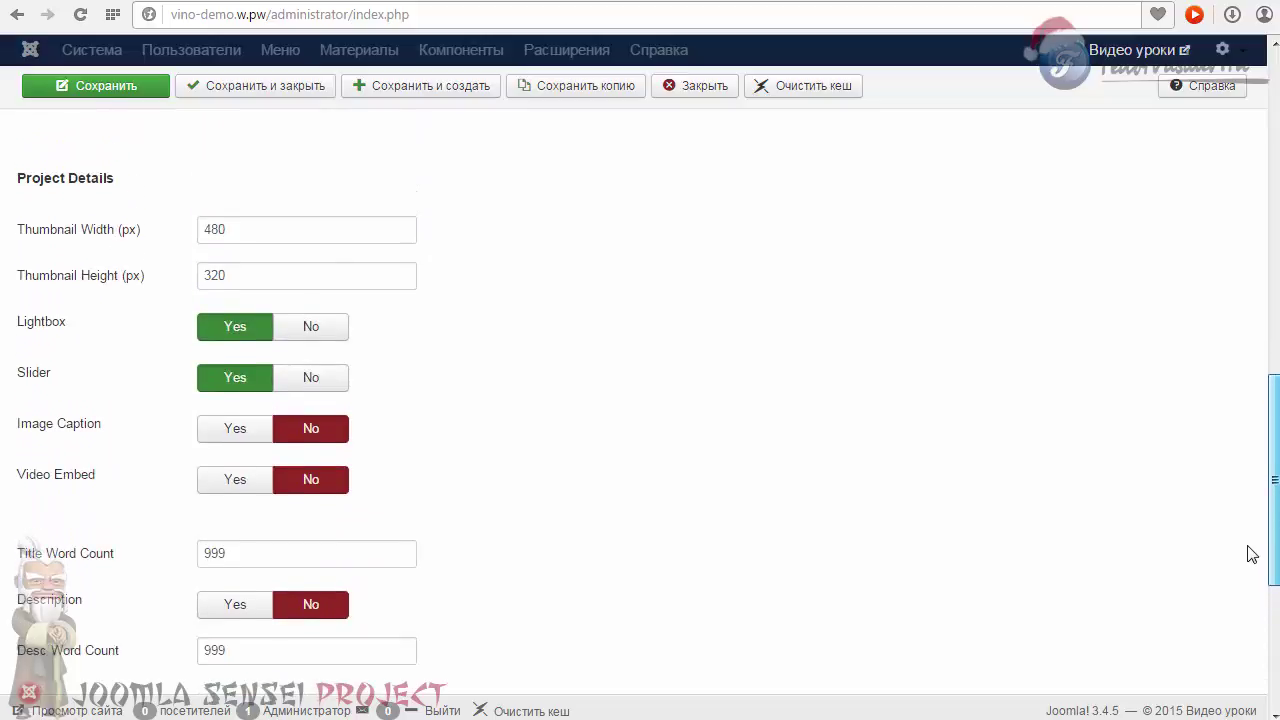
scroll(1252, 554, up, 4)
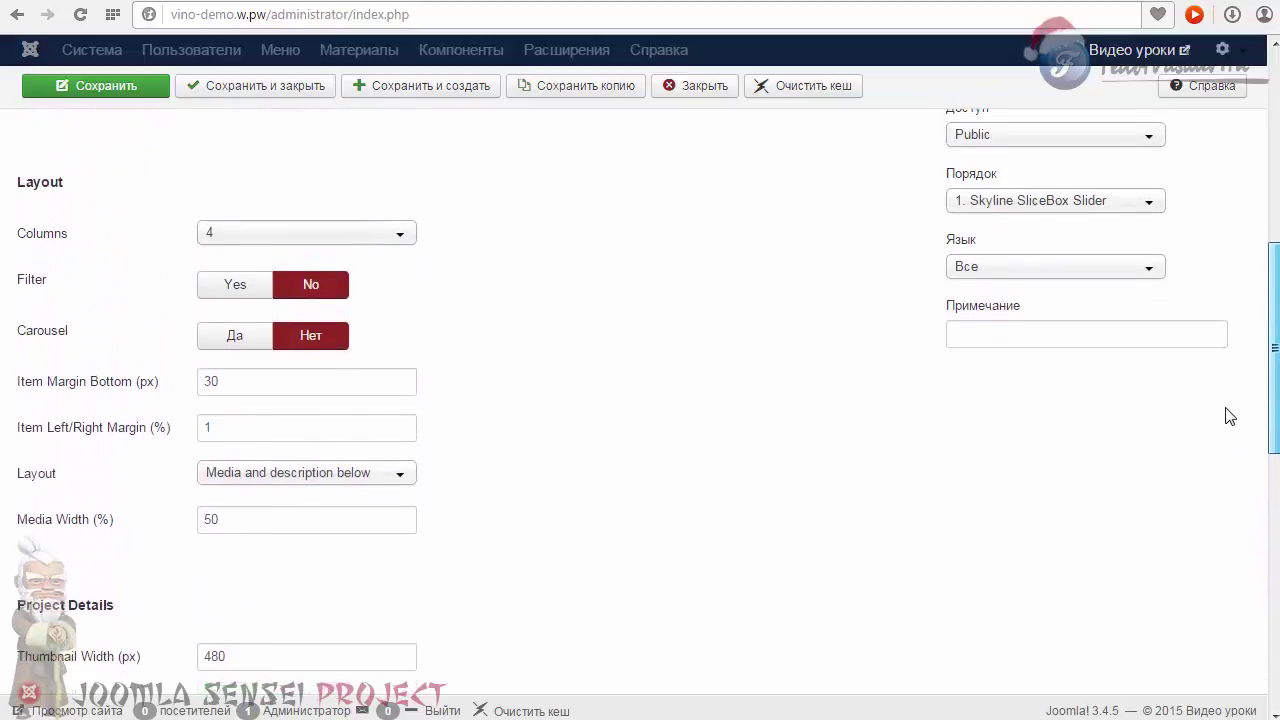
scroll(1228, 380, up, 1)
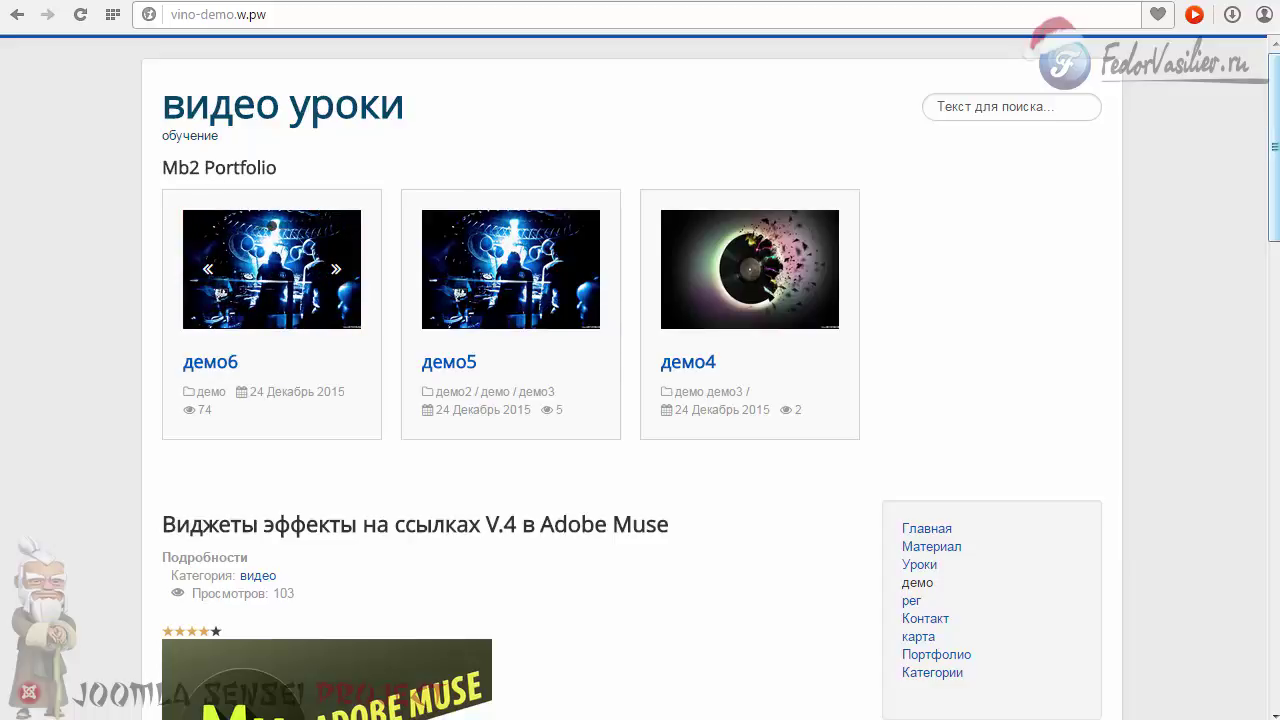
scroll(1275, 218, down, 1)
drag(1275, 218, 1169, 177)
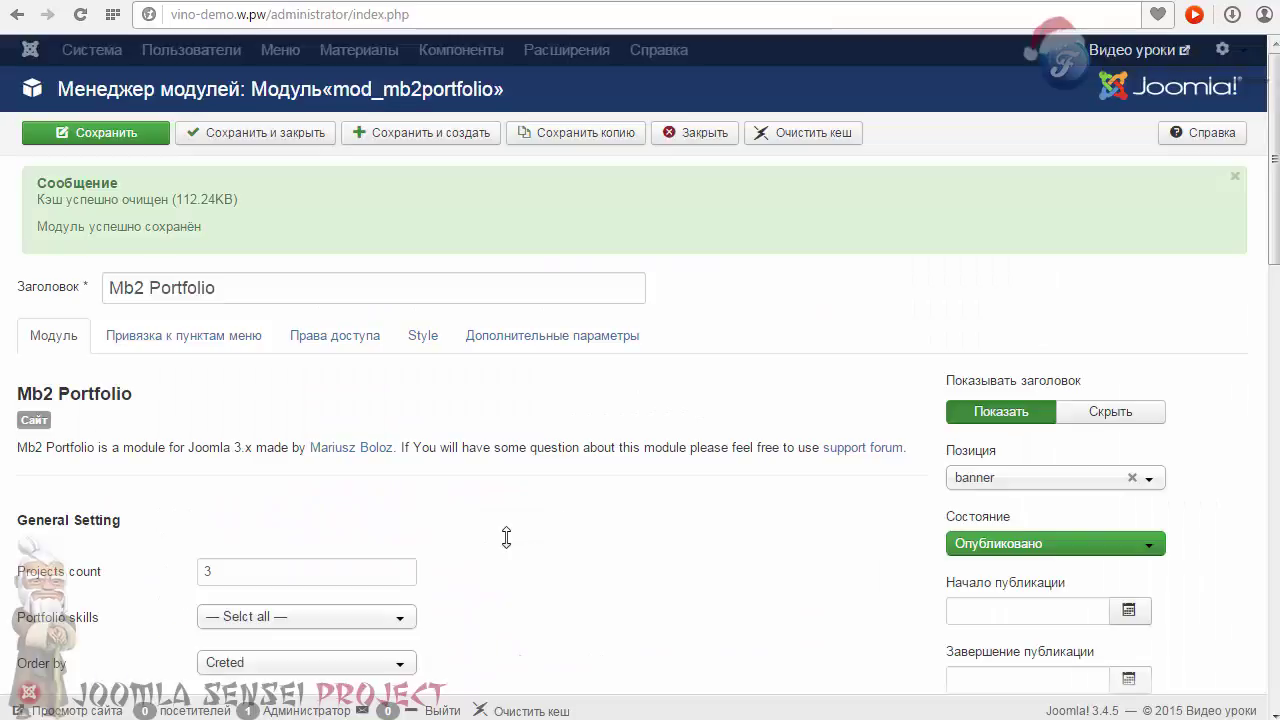